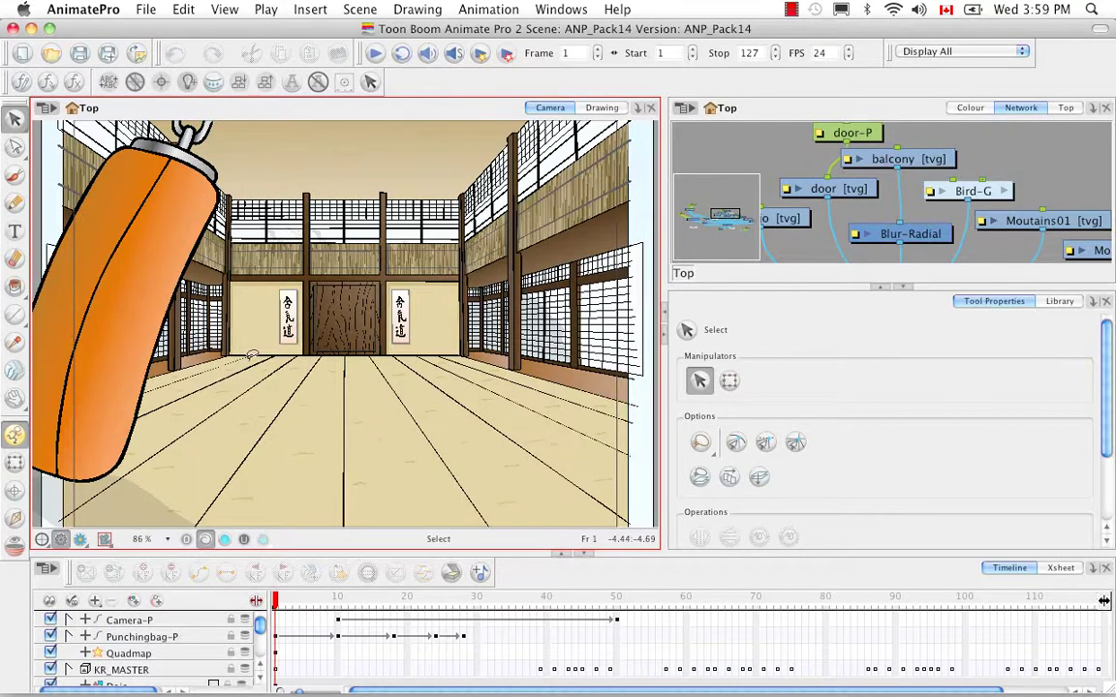
Open the QuickTime movie export settings for the scene and move the dialog clear of its initial spot
click(138, 12)
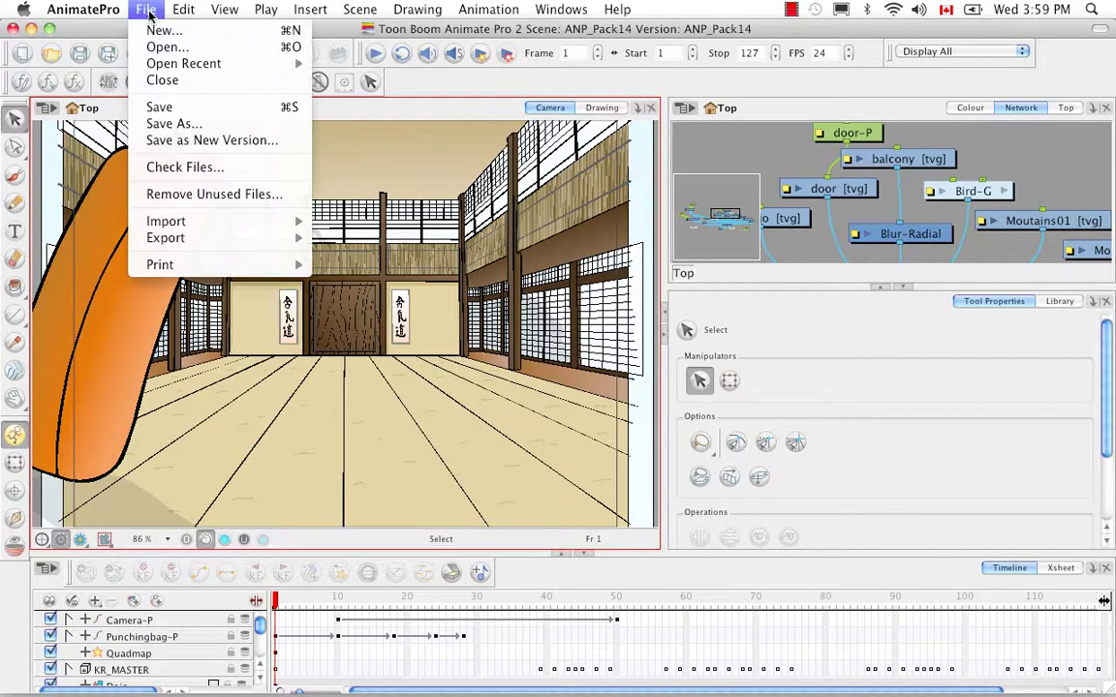
mouse_move(233, 237)
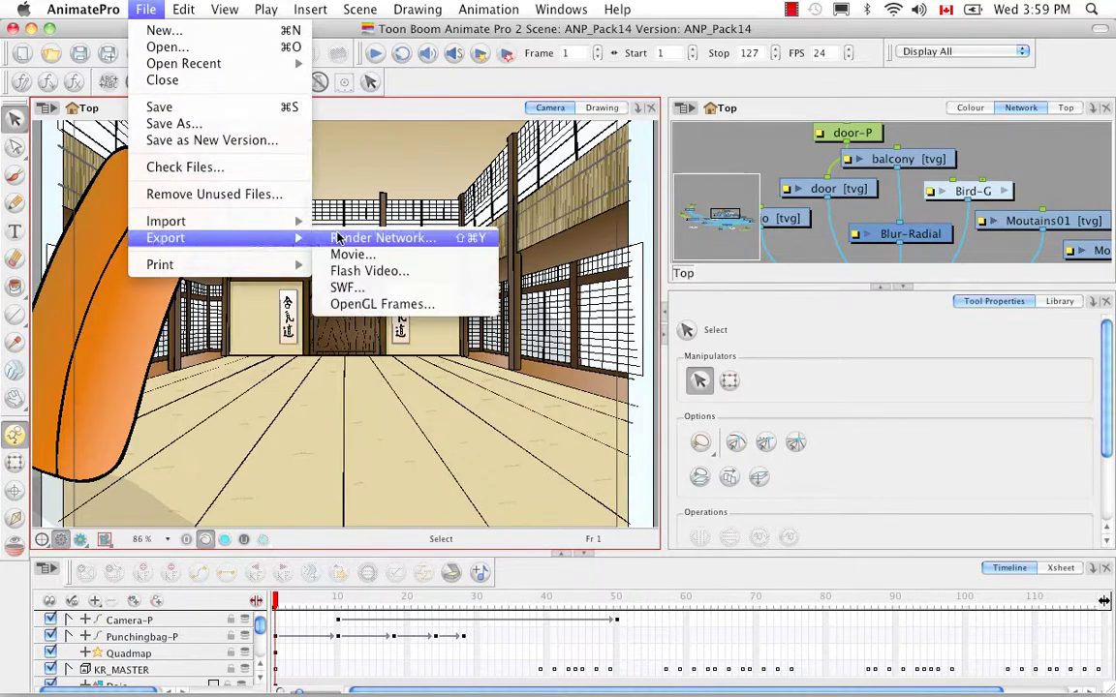
click(410, 256)
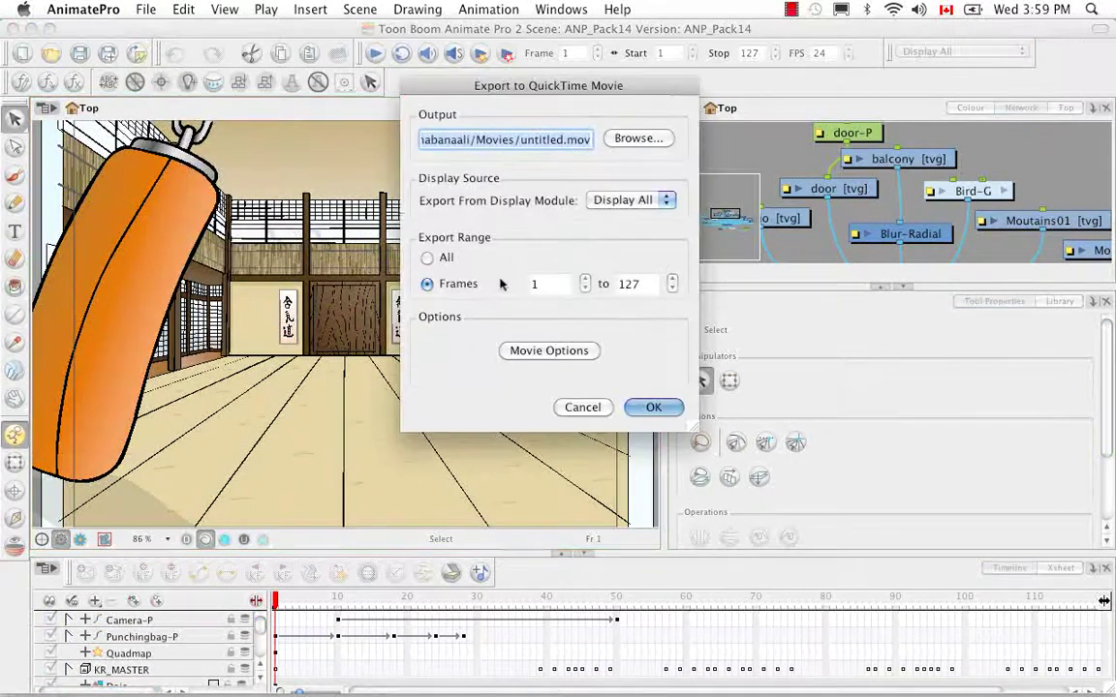
drag(655, 95, 657, 173)
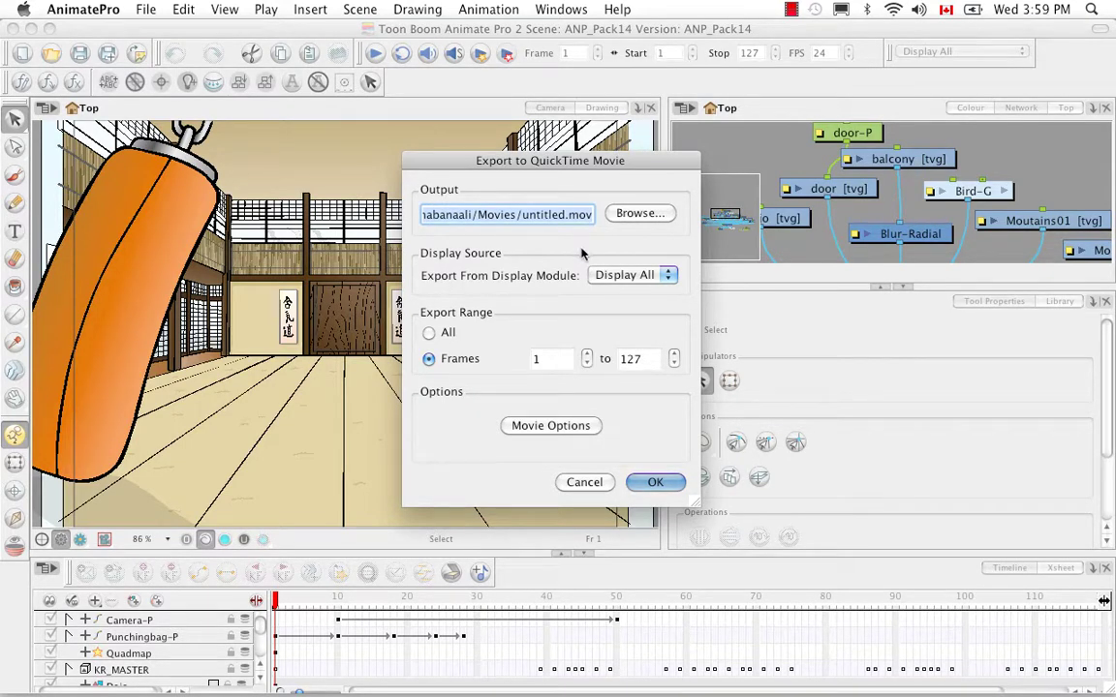
Set the movie's output file to KR_Scene05.mov in the Pack22 folder inside ANP2 Scenes
click(639, 214)
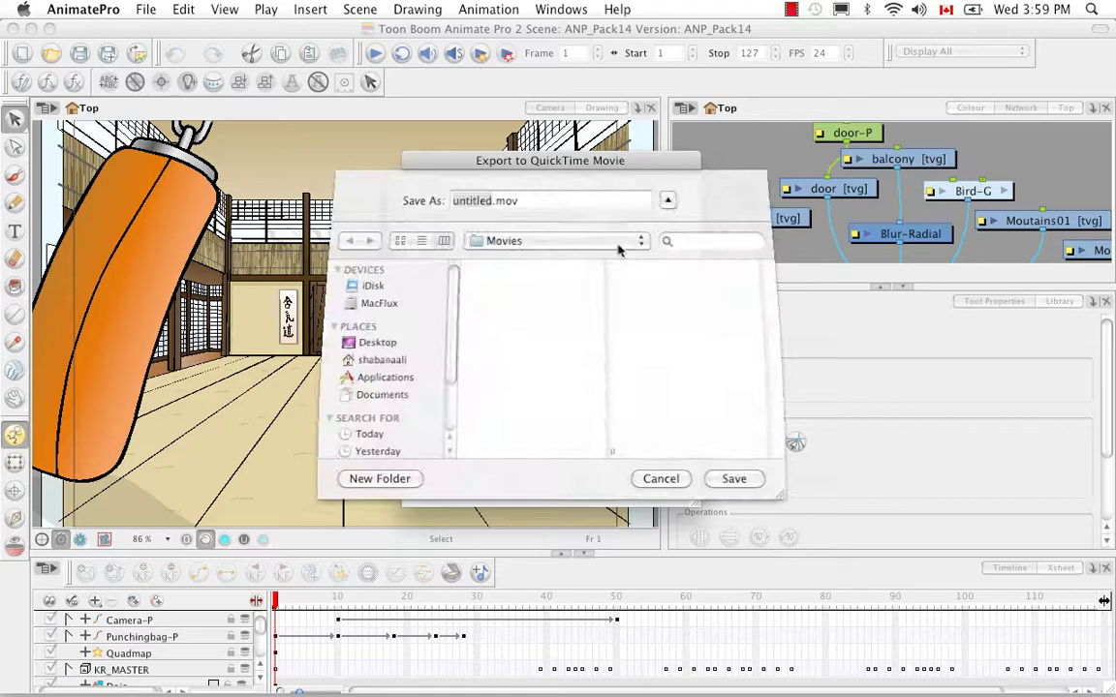
click(383, 400)
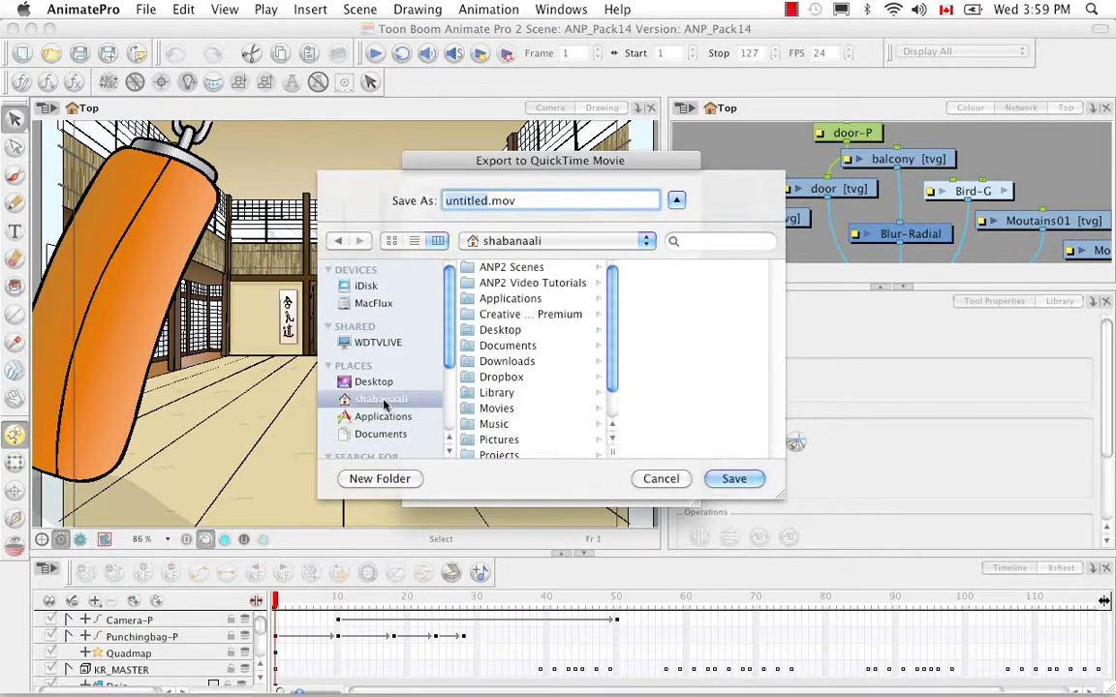
click(511, 267)
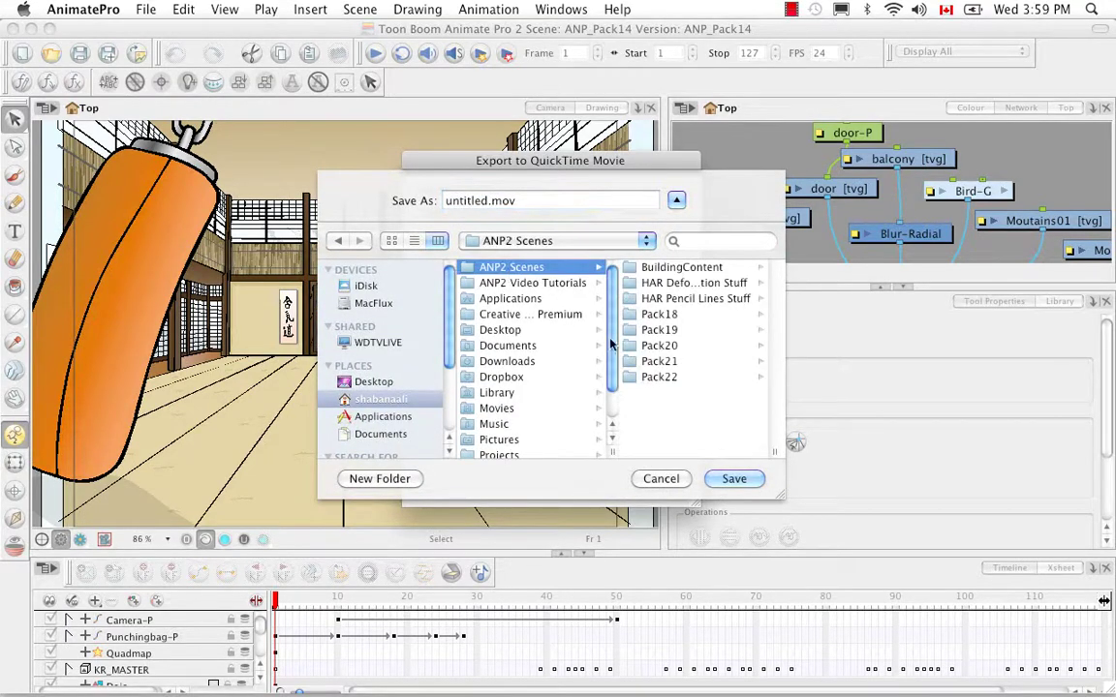
click(664, 379)
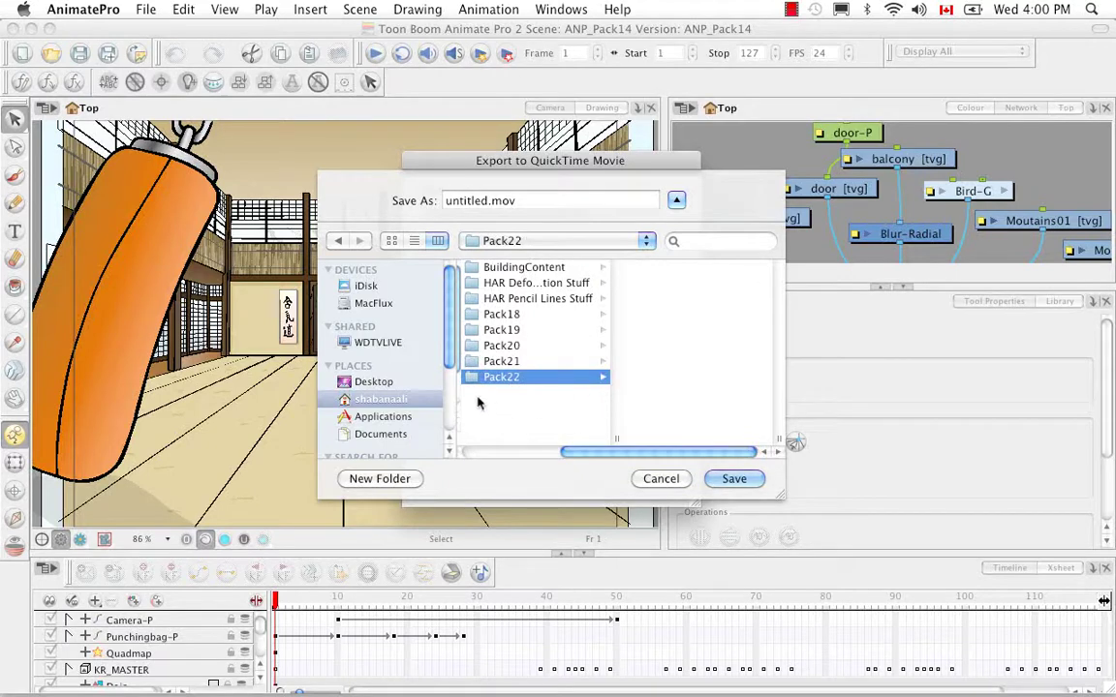
double_click(486, 201)
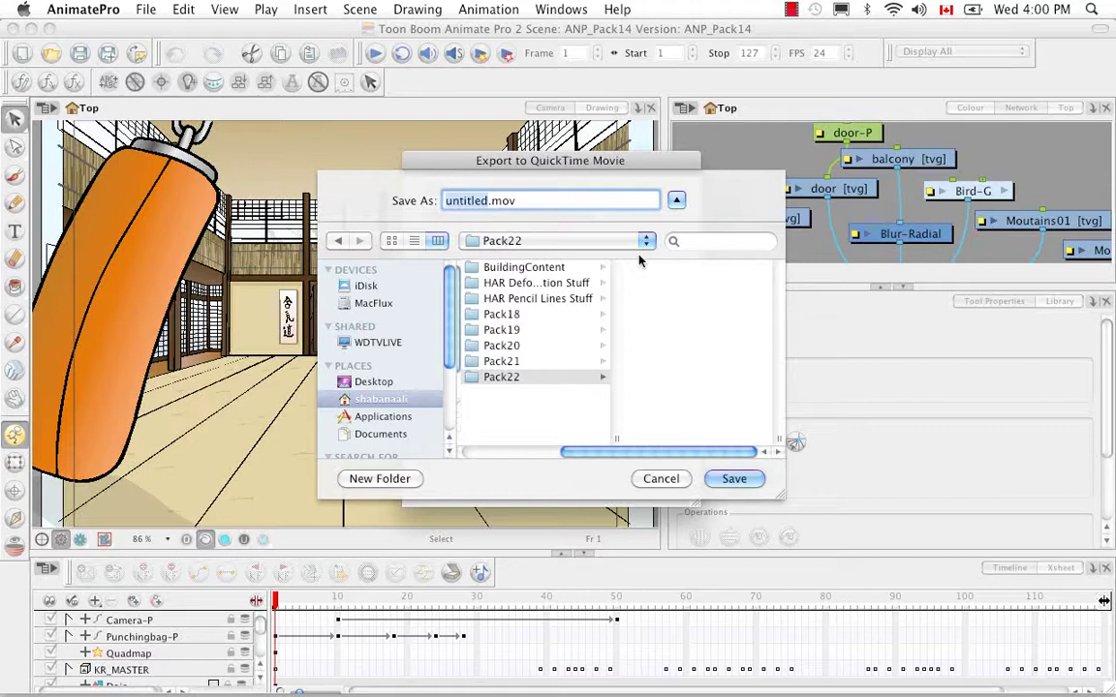
key(BackSpace)
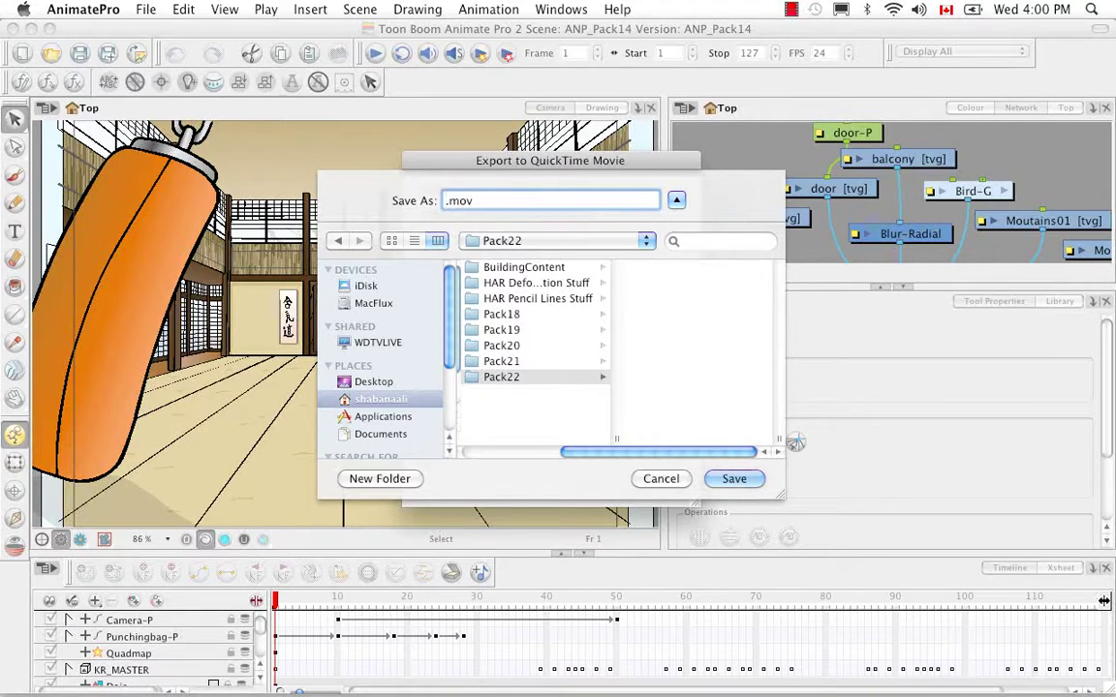
text(KR_Scene05)
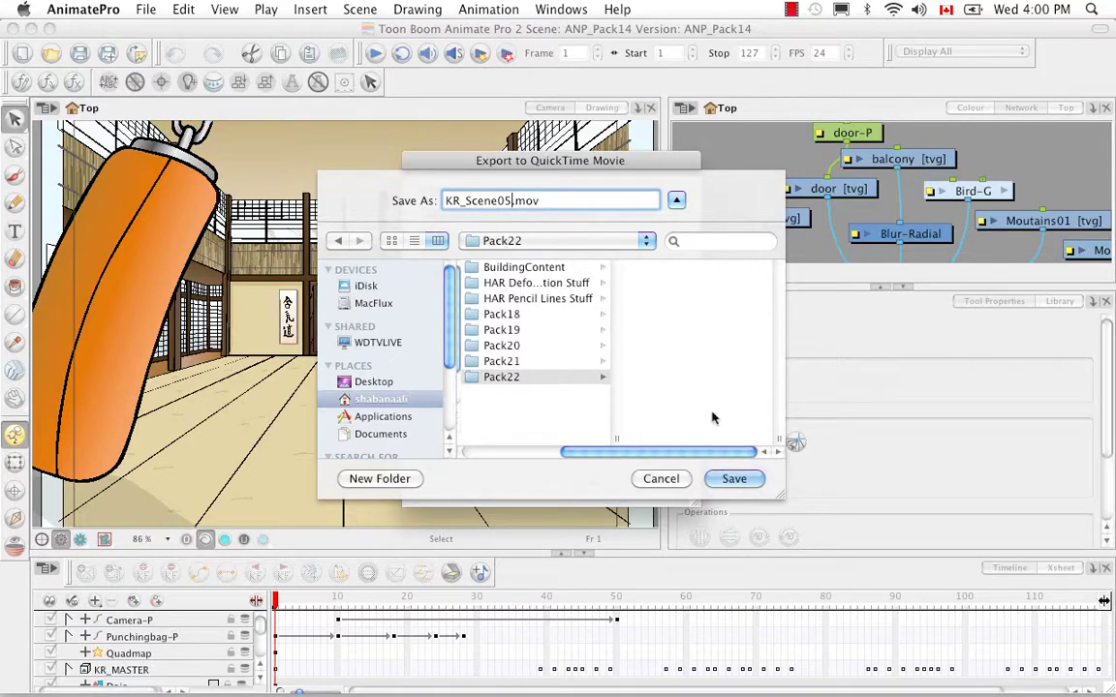
click(729, 478)
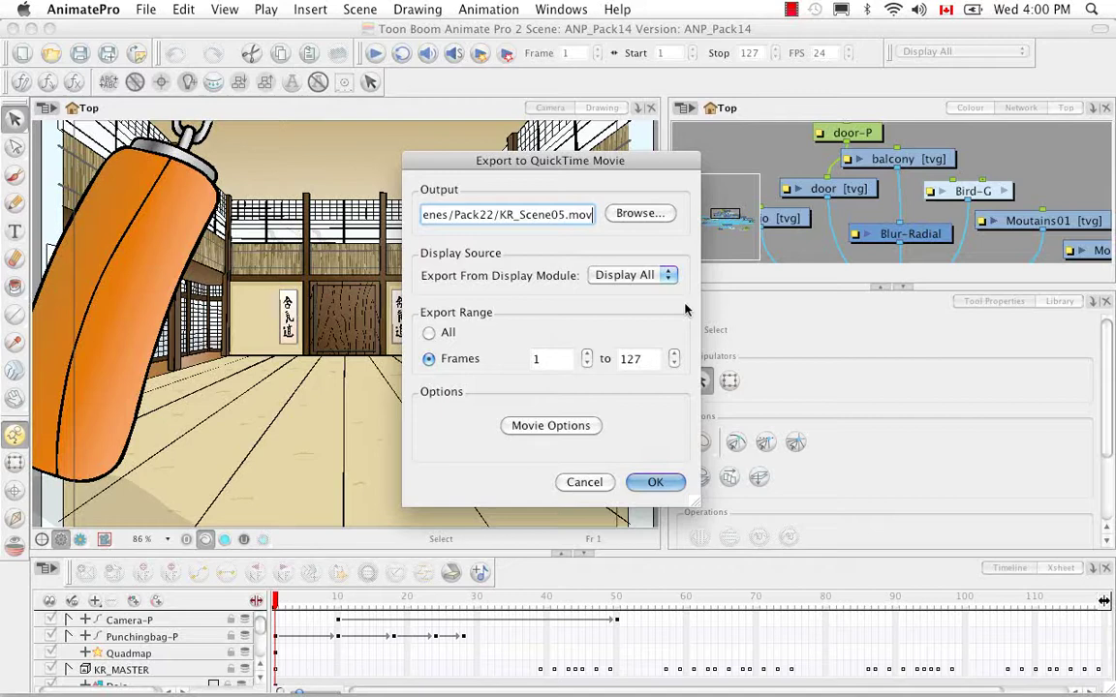
Try KarateRabbit as the export display module and return the choice to Display All
click(665, 275)
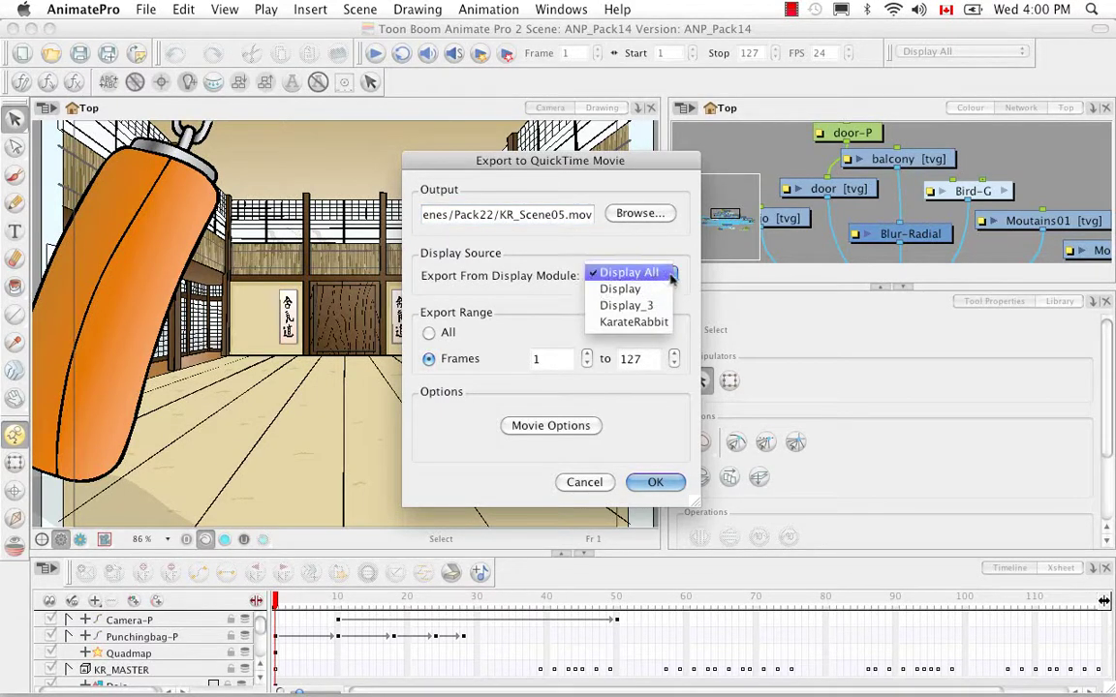
click(686, 274)
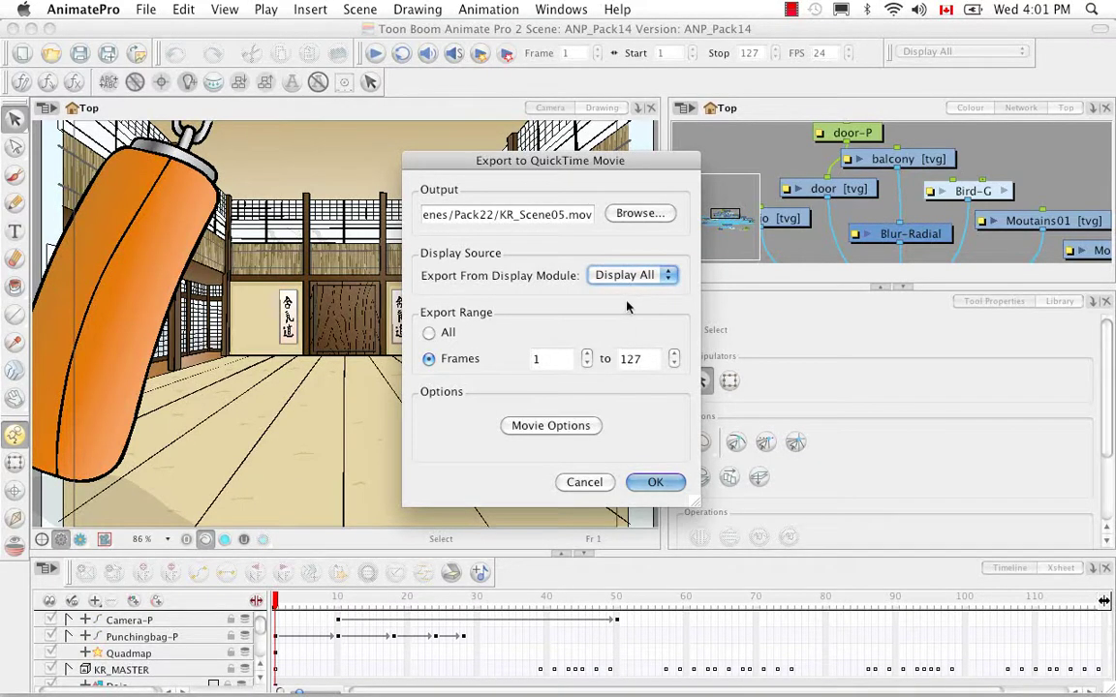
click(670, 282)
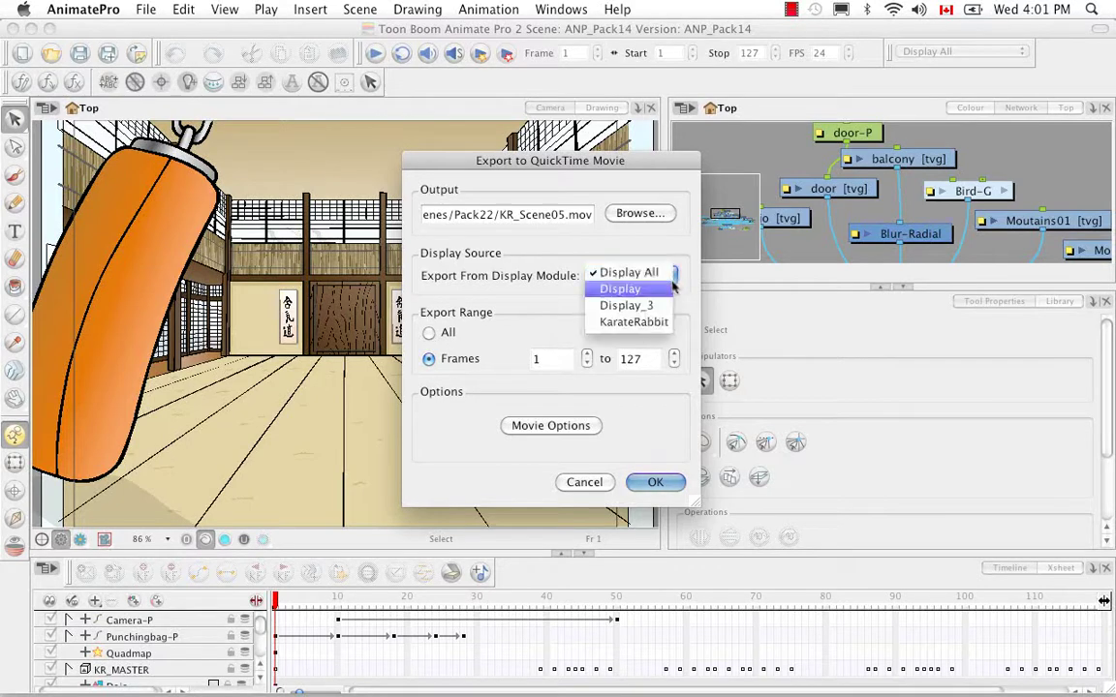
click(658, 322)
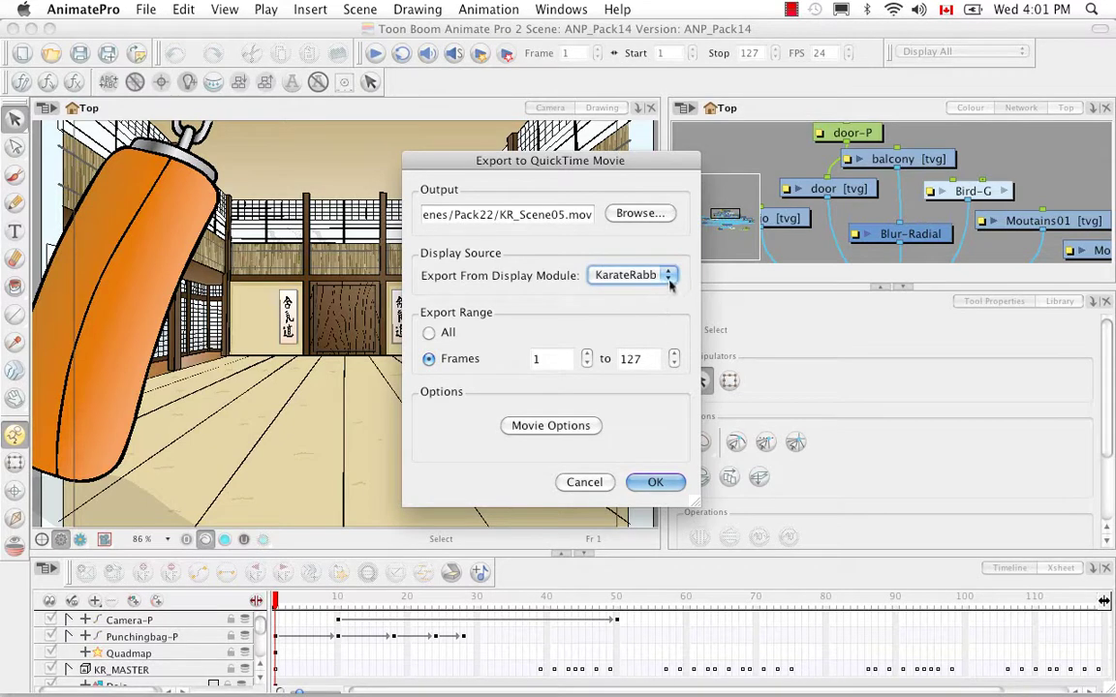
click(668, 276)
click(667, 221)
Set the export range to All after trying the Frames option
click(429, 333)
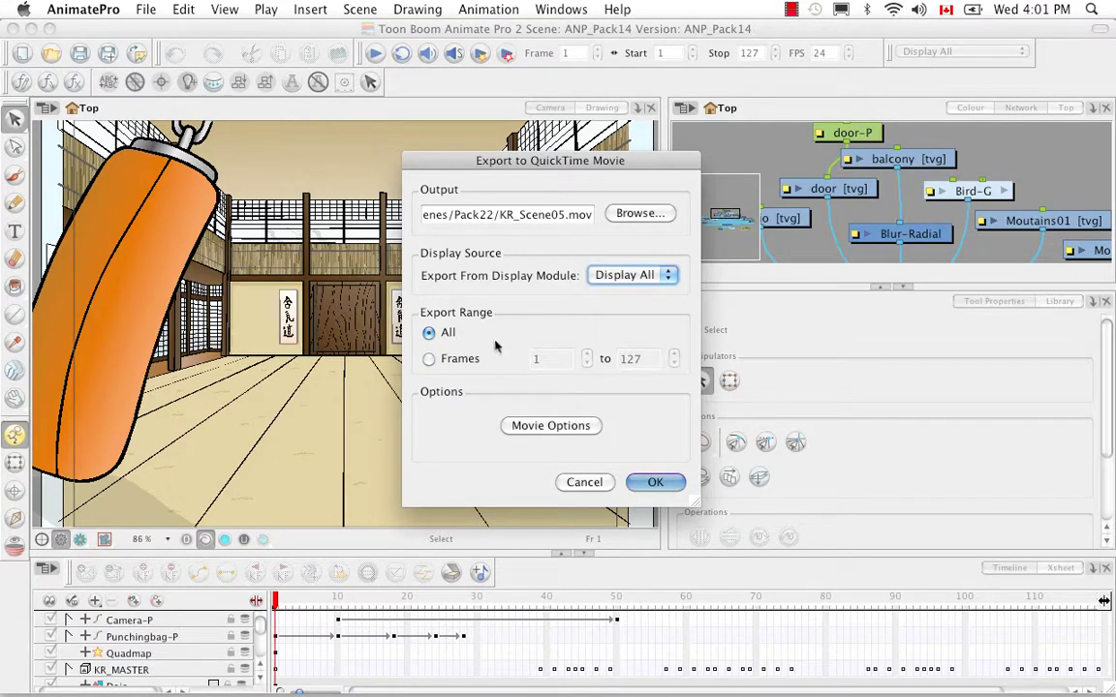
click(429, 359)
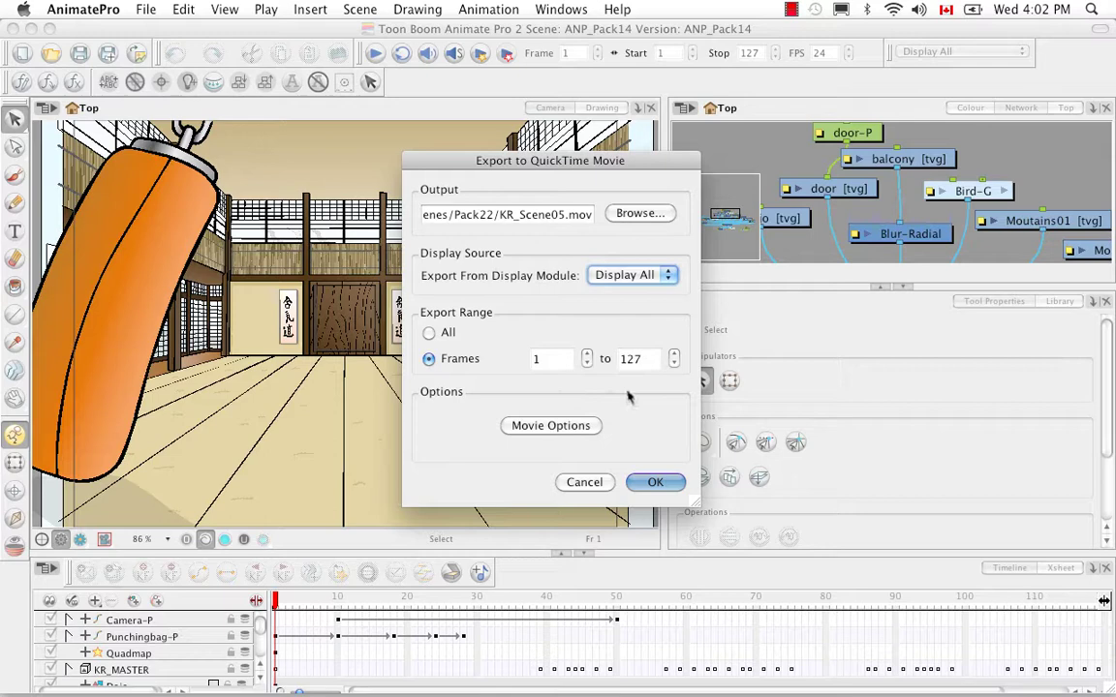
click(431, 333)
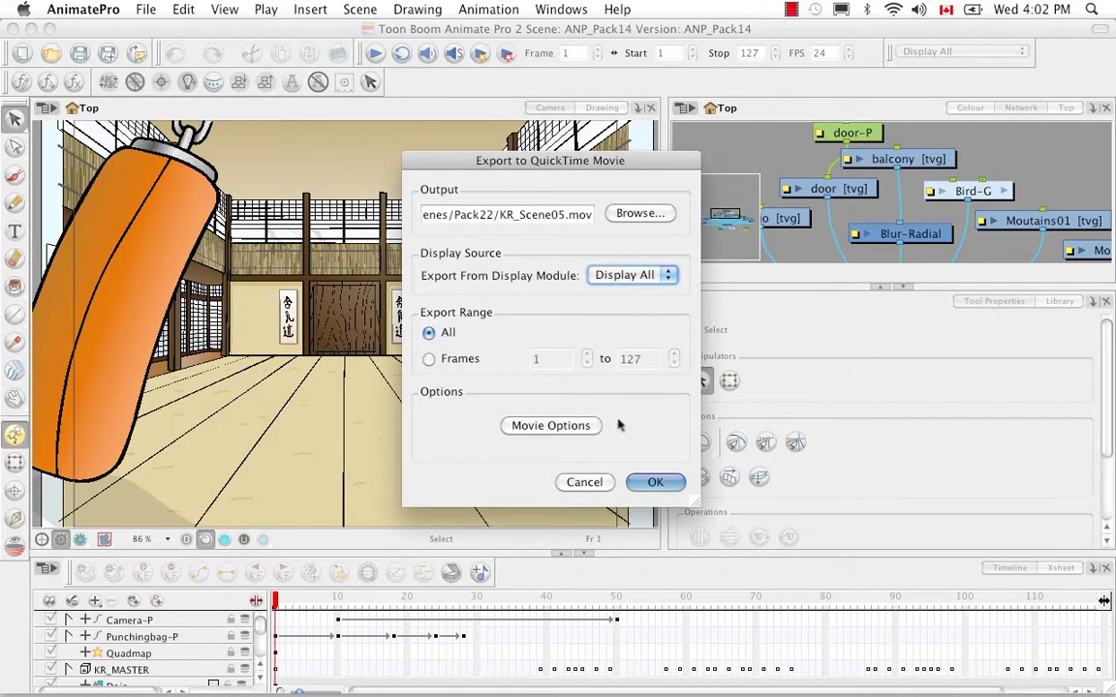
In the movie options, keep video export enabled and set the video compression type to H.264
click(568, 430)
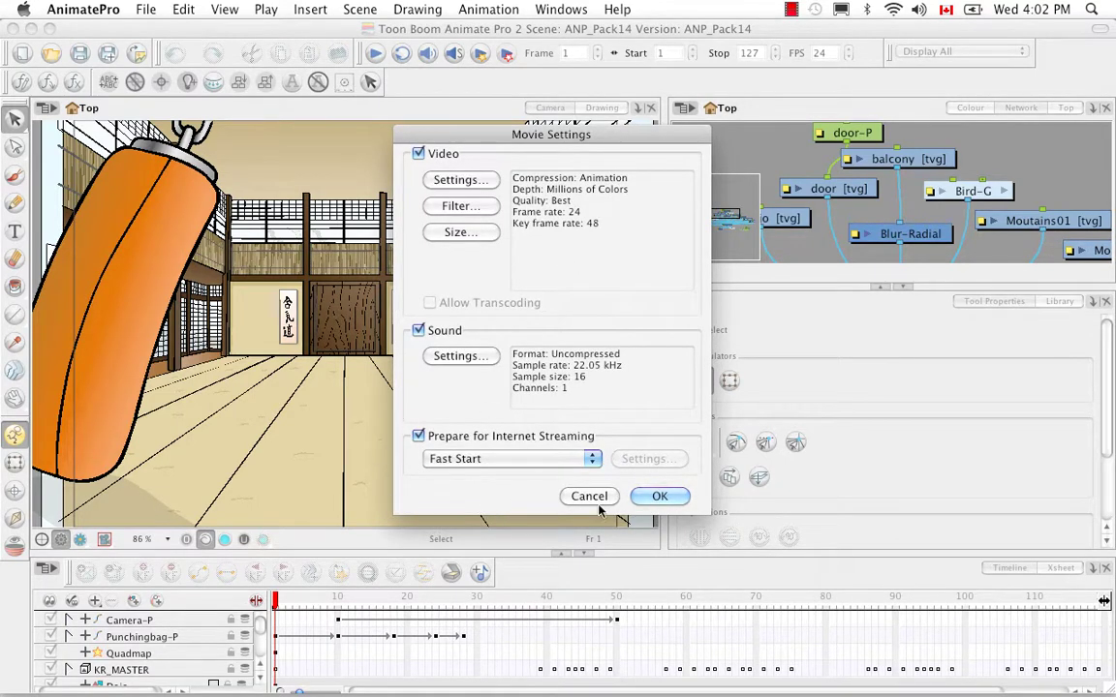
click(419, 155)
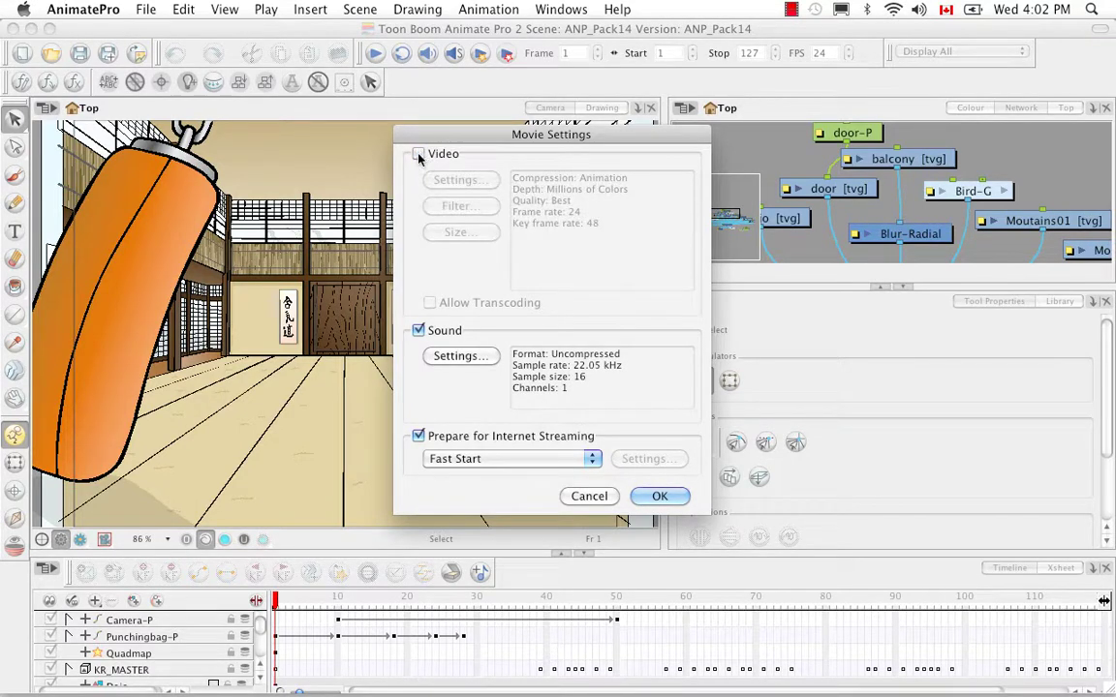
click(420, 154)
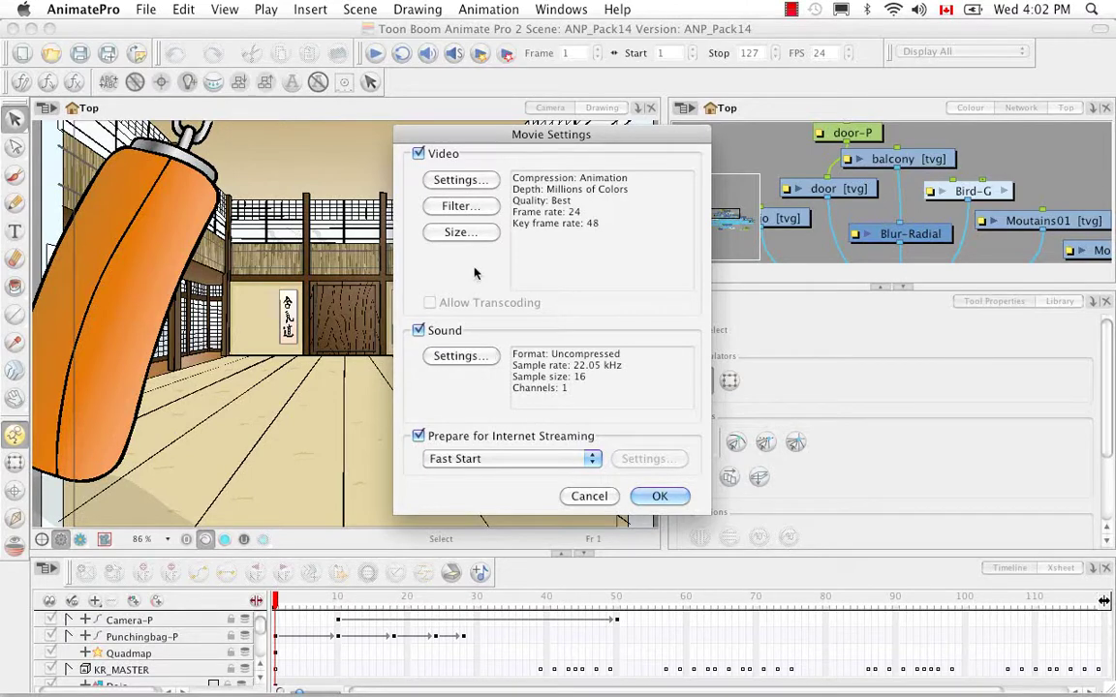
click(467, 182)
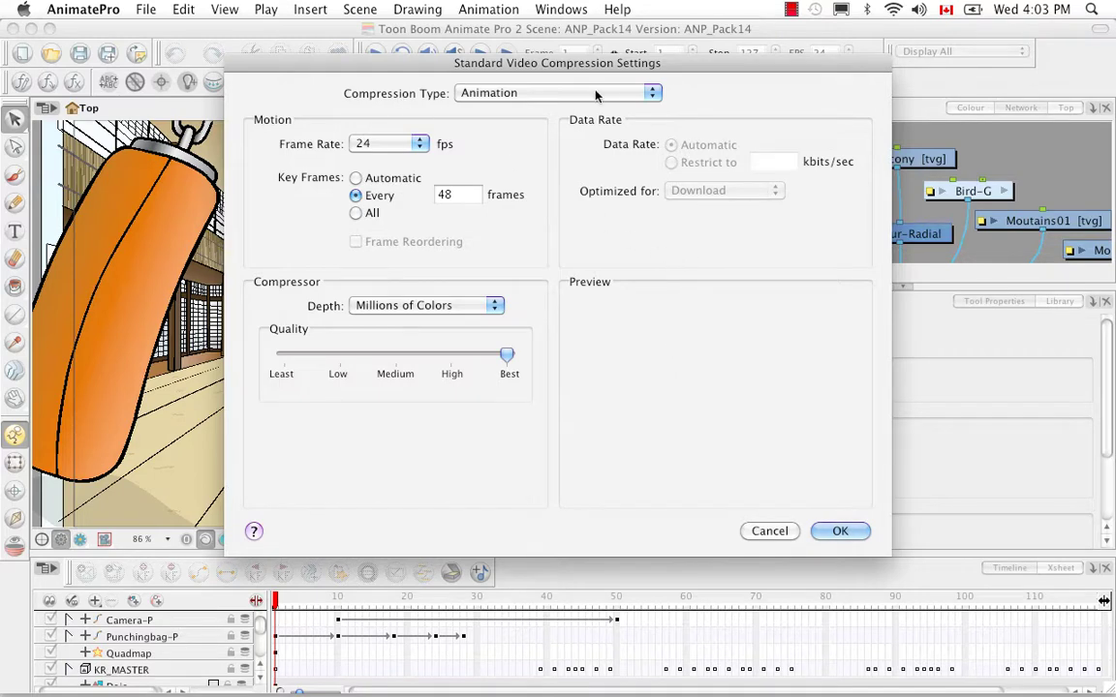
click(652, 97)
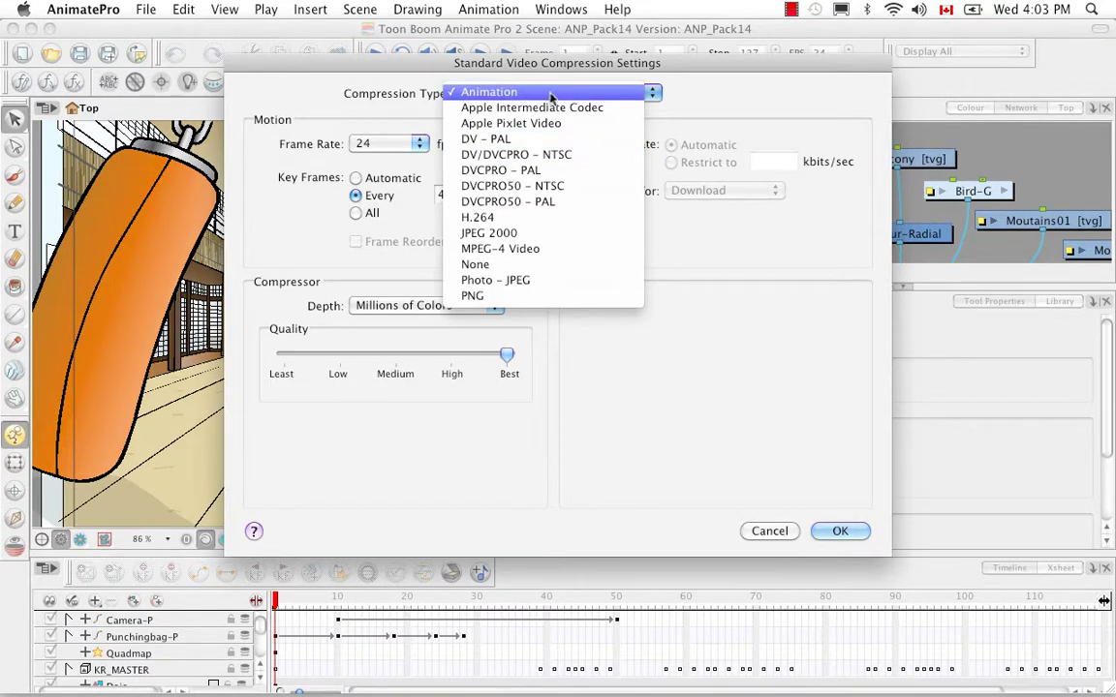
click(513, 223)
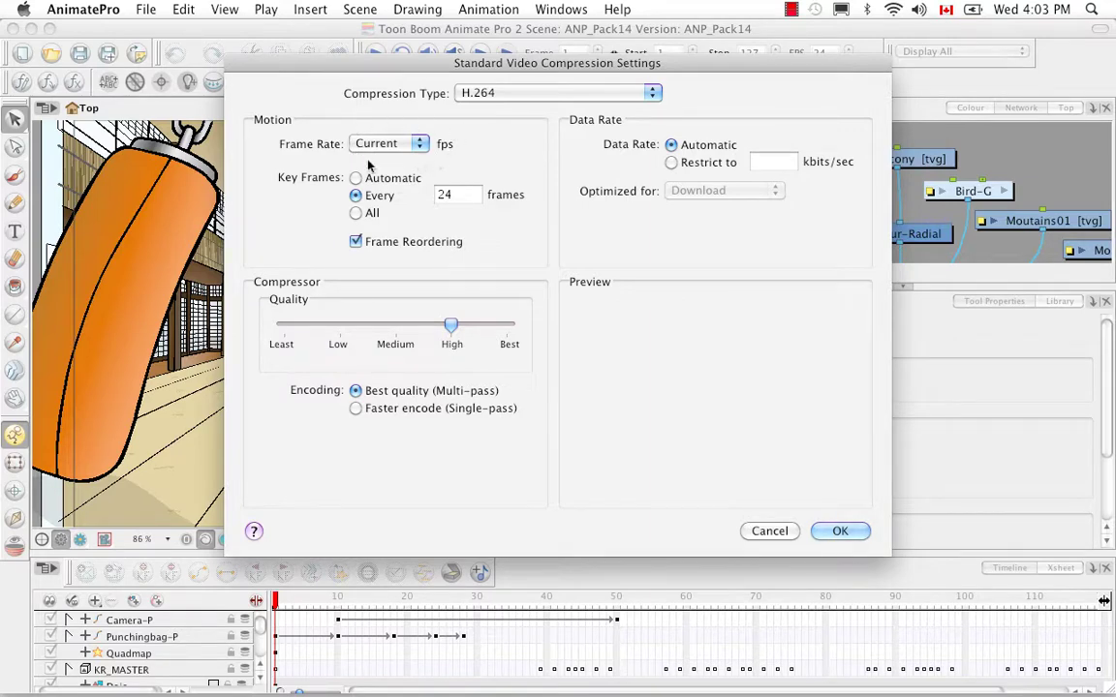
Review the frame rate choices, set the encoding to Best quality (Multi-pass) and accept the video compression settings
click(411, 146)
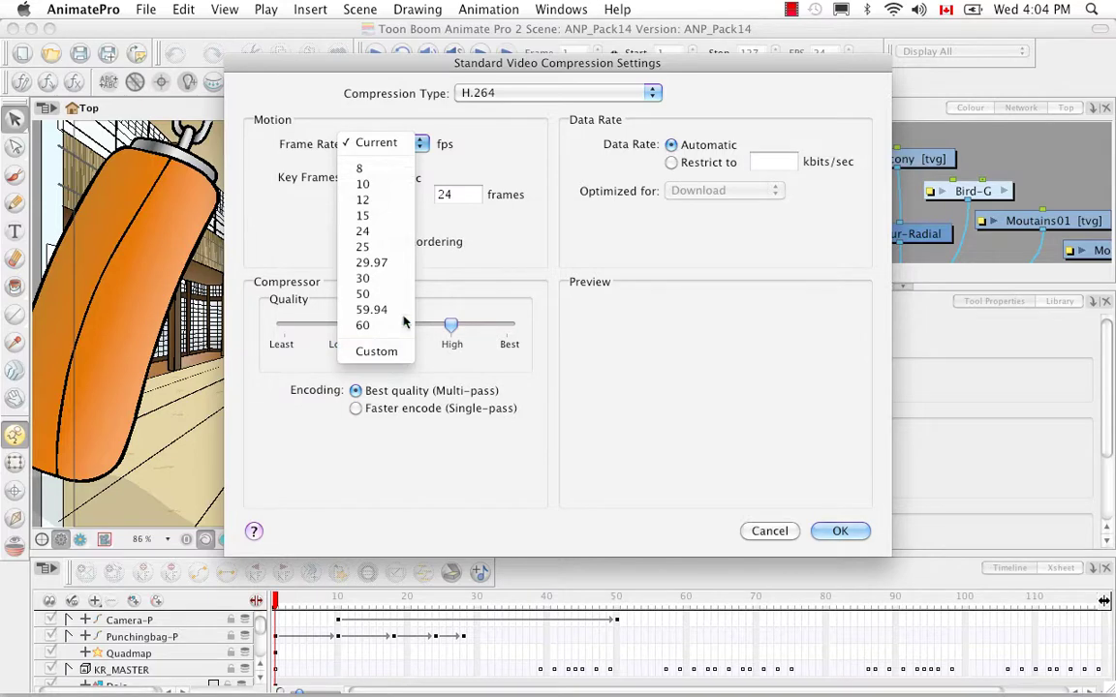
click(446, 146)
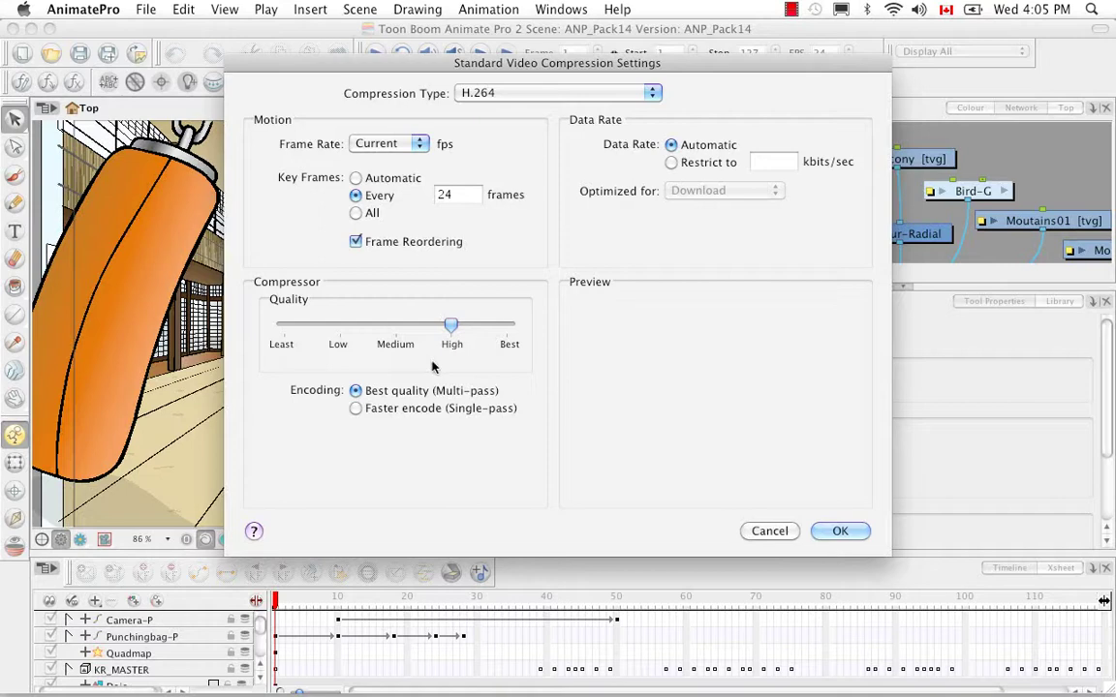
click(355, 408)
click(355, 390)
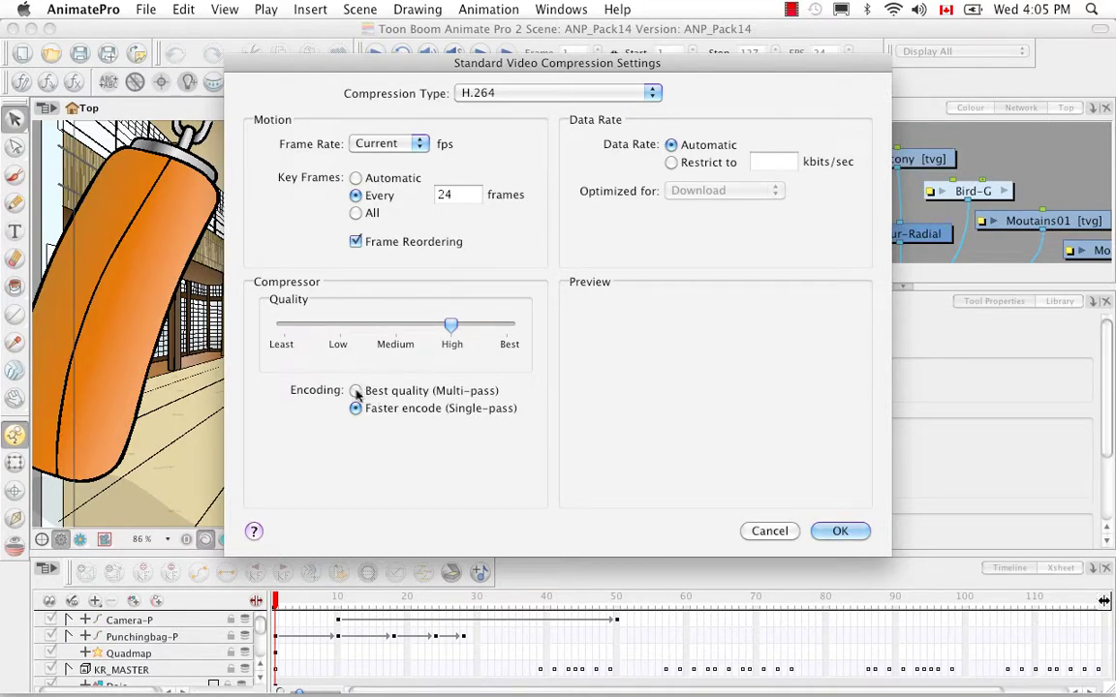
click(840, 531)
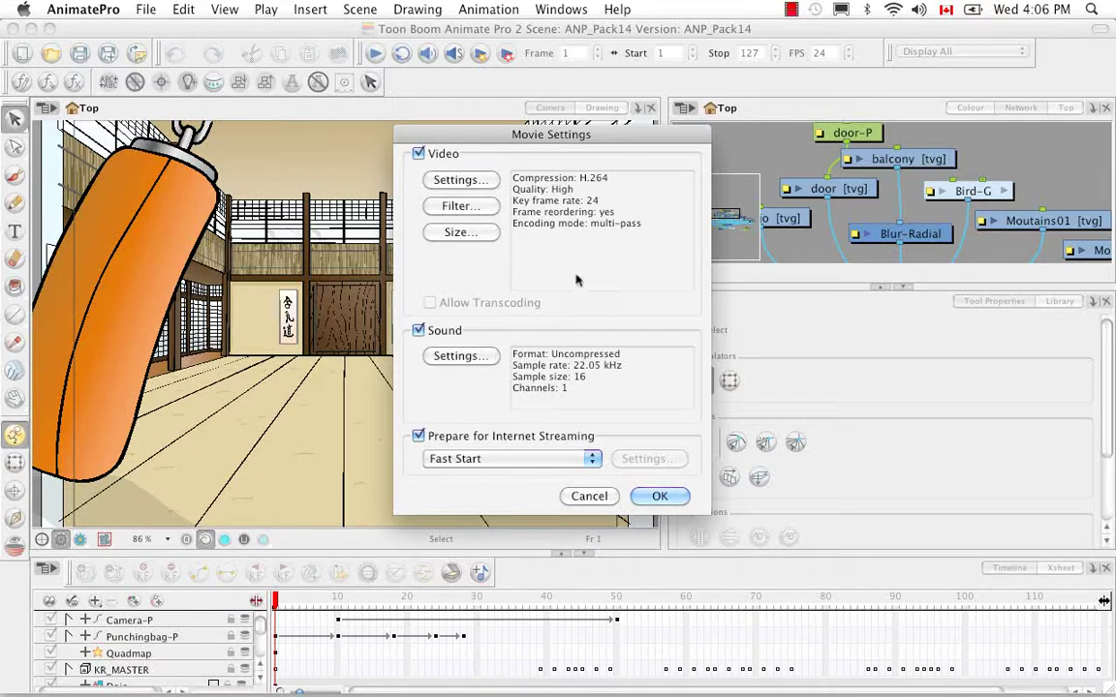
Review the available video filters and the export size presets in the movie settings
click(457, 206)
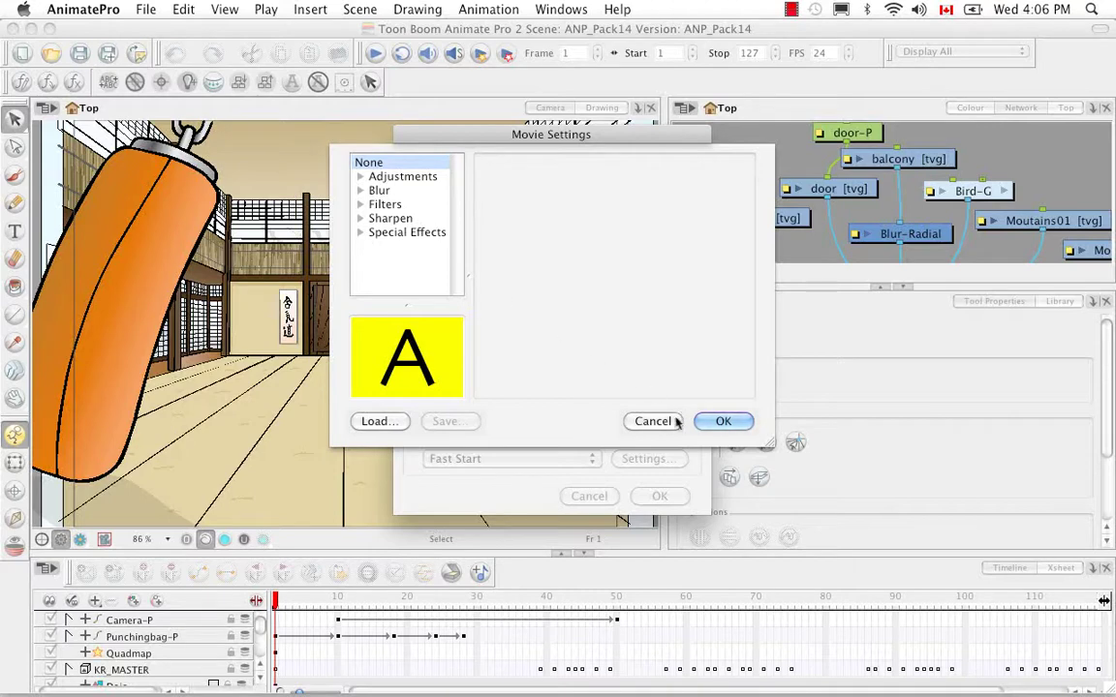
click(661, 418)
click(455, 231)
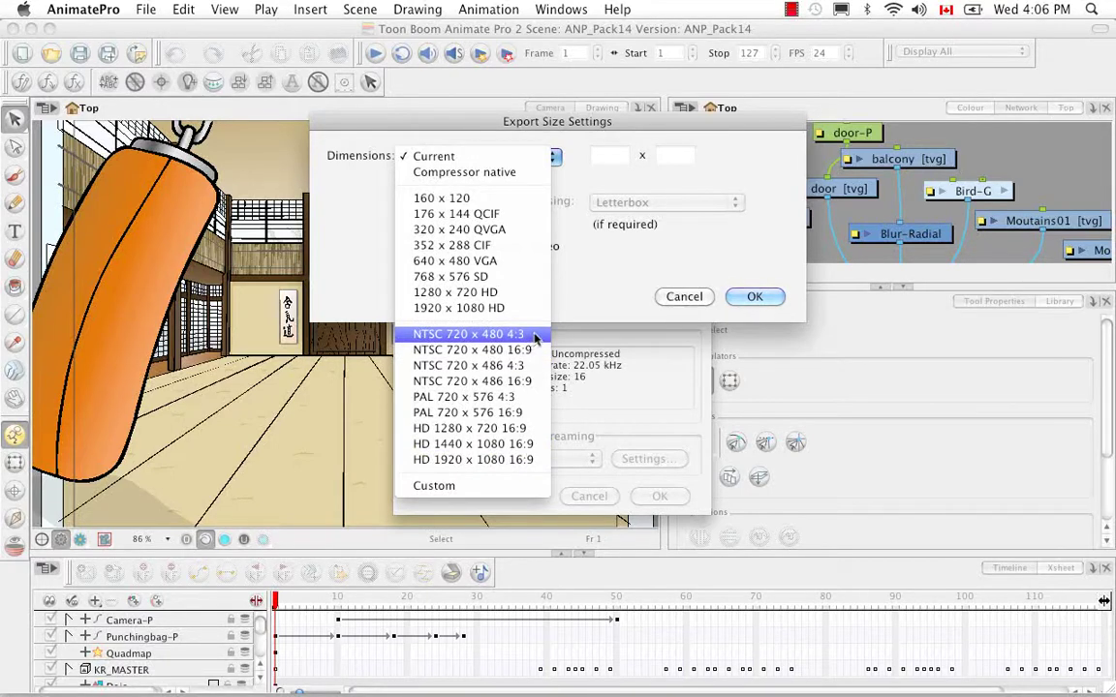
click(586, 301)
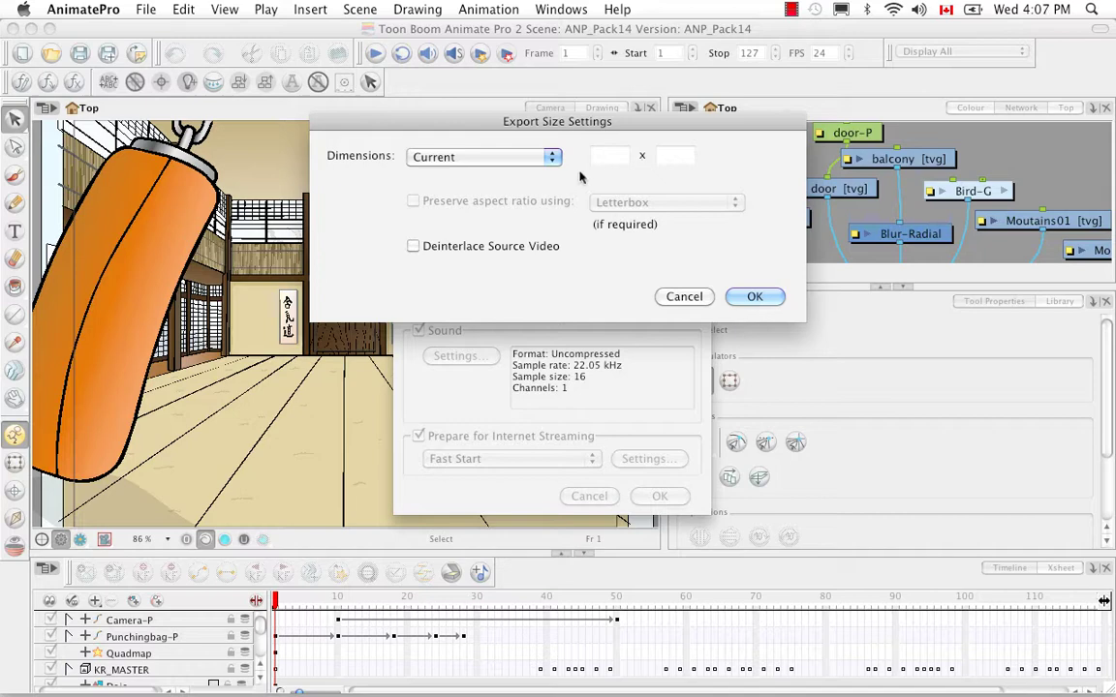
click(755, 298)
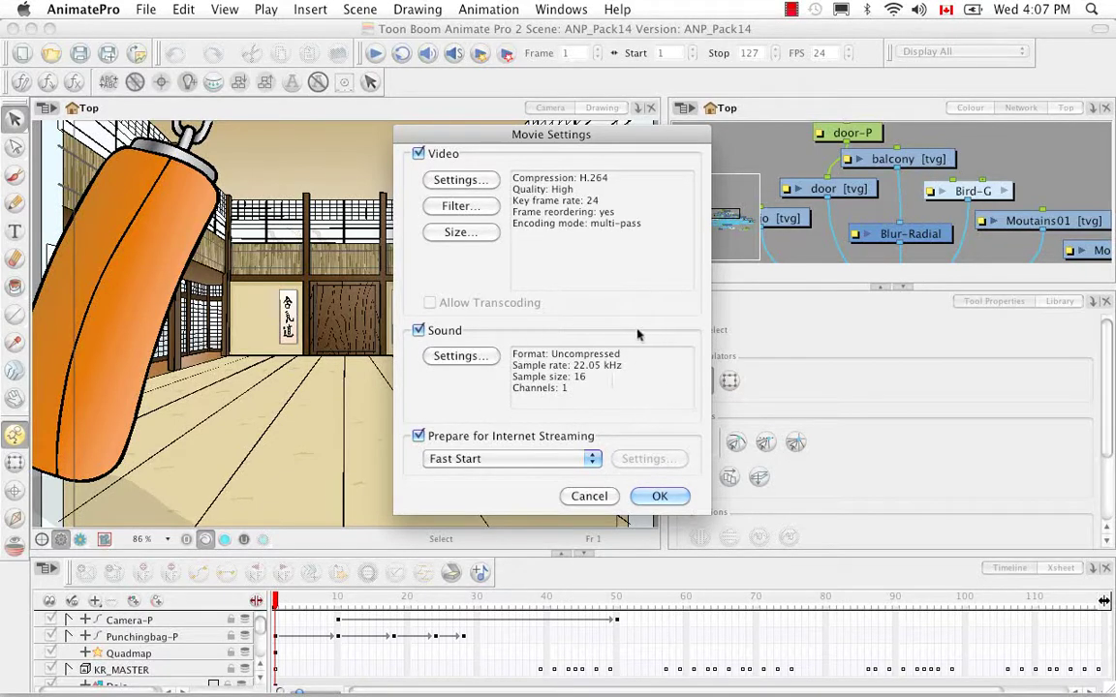
Review the sound compressors and sample rates, then set the movie sound to 48.000 kHz stereo, keeping 16 bit and no compressor
click(457, 355)
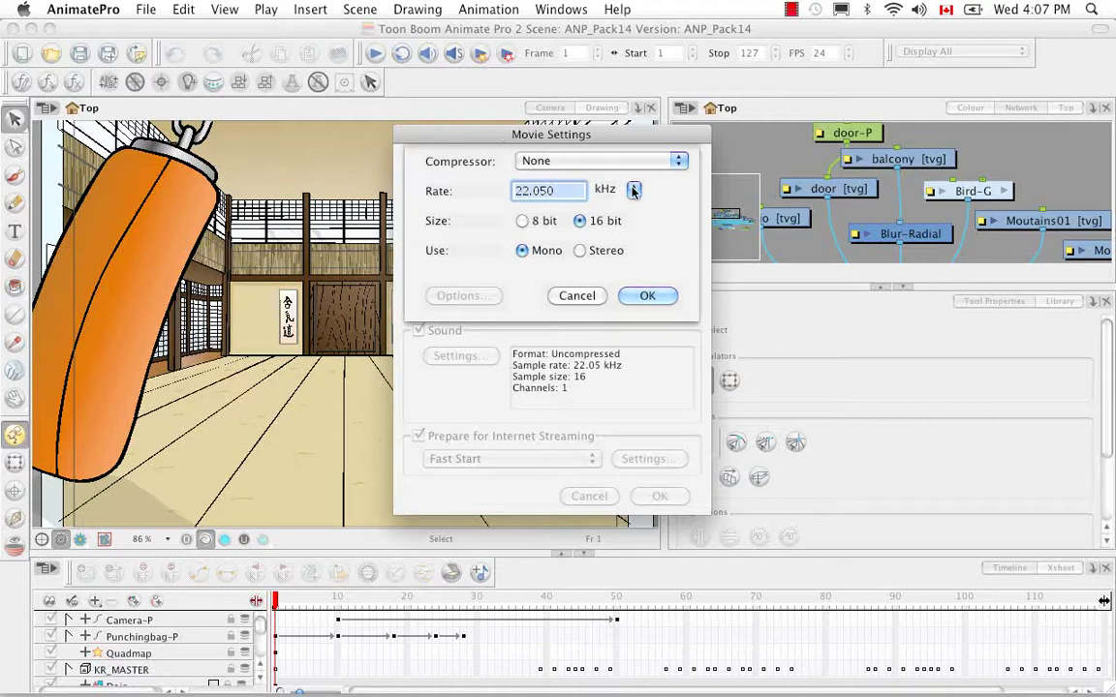
click(681, 168)
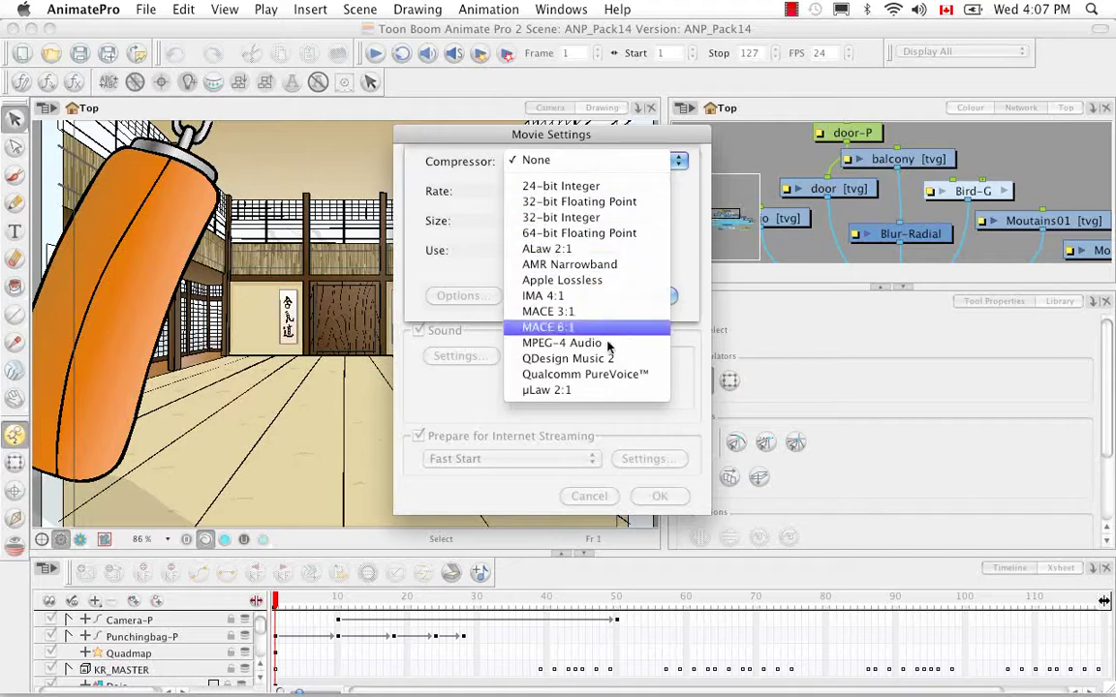
click(681, 186)
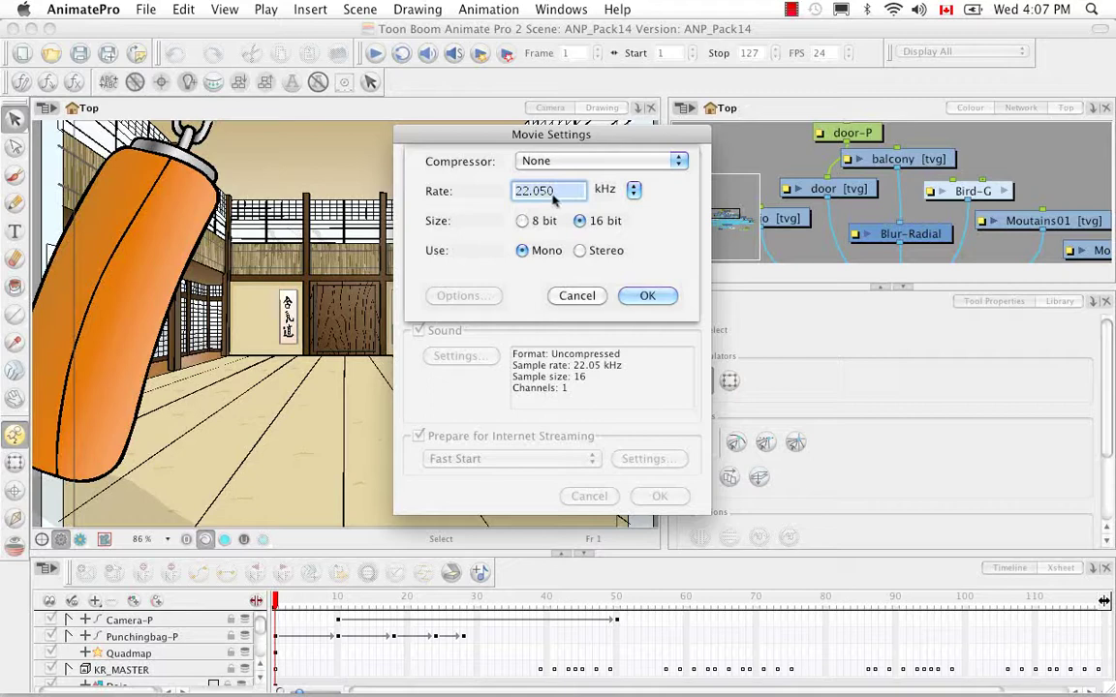
click(633, 189)
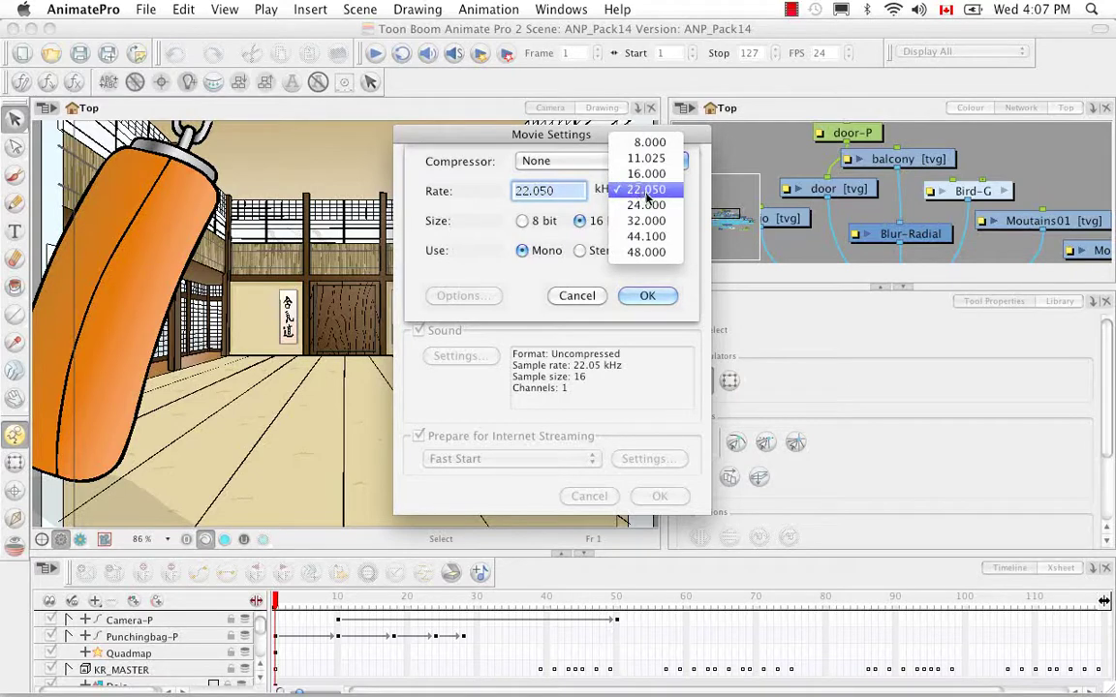
click(667, 276)
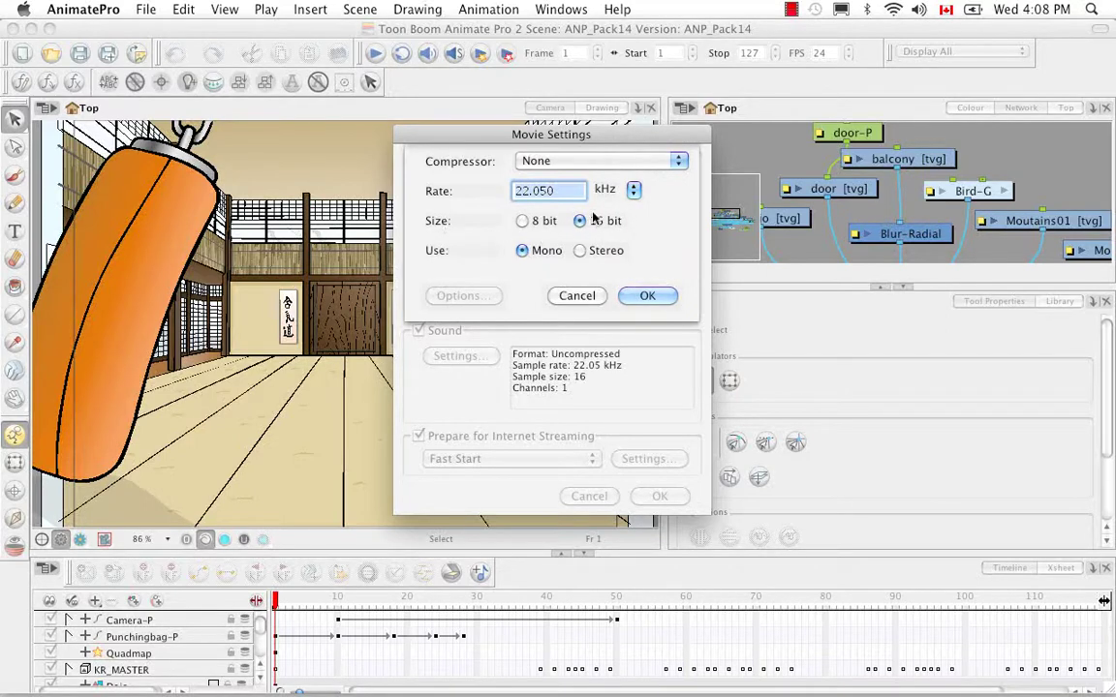
click(579, 251)
click(633, 190)
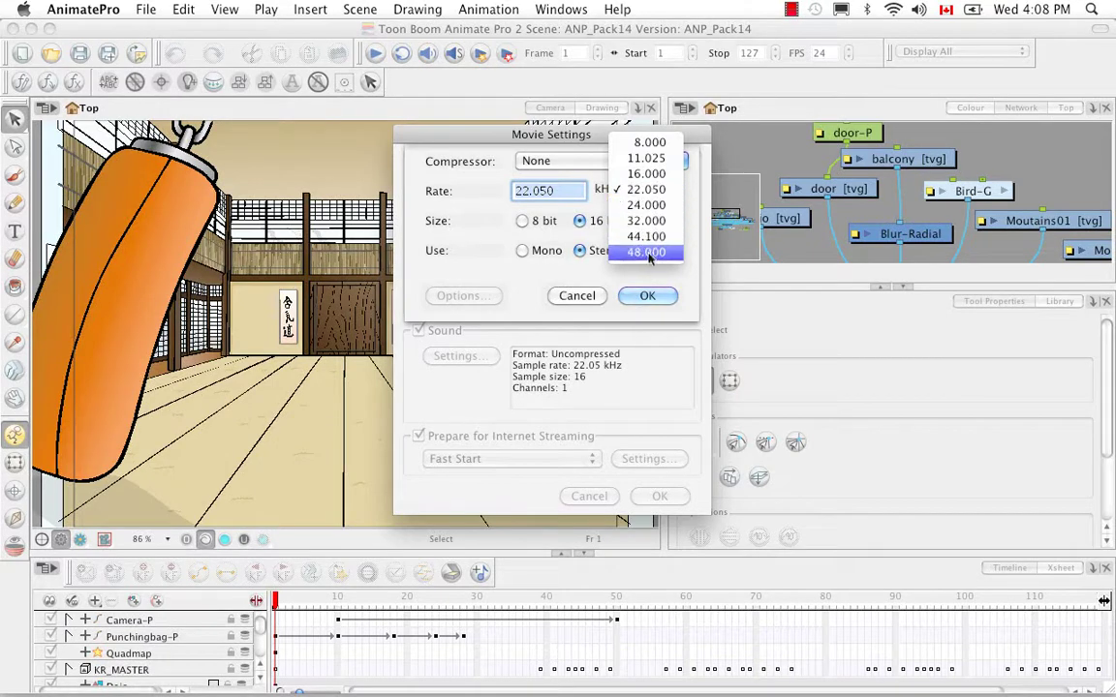
click(655, 254)
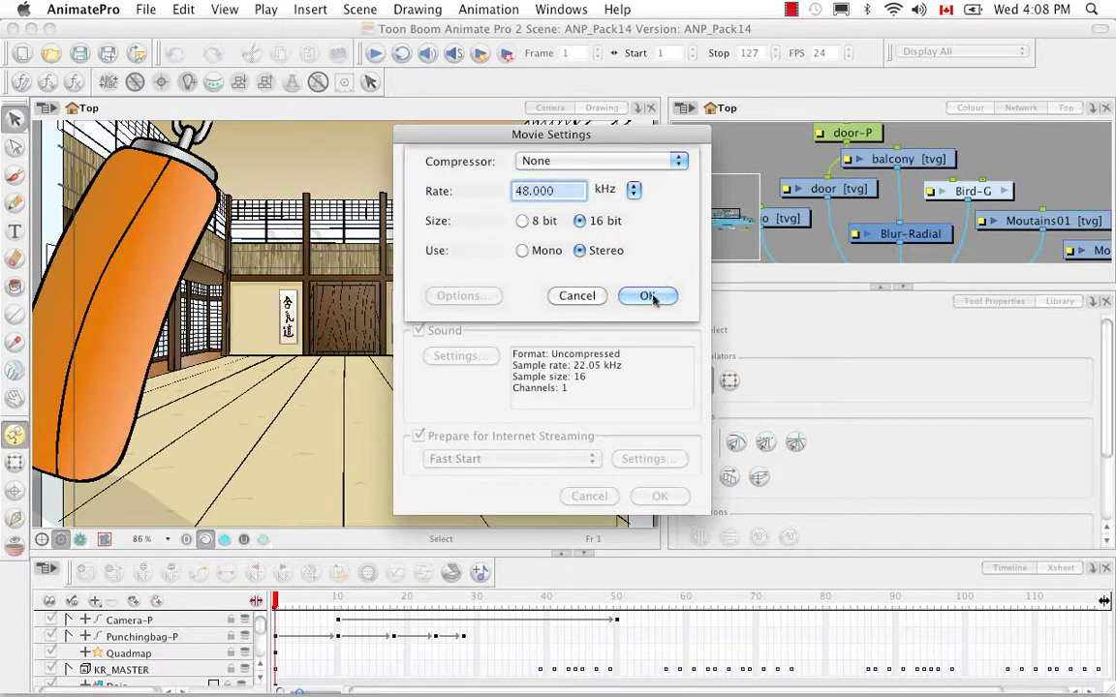
click(647, 295)
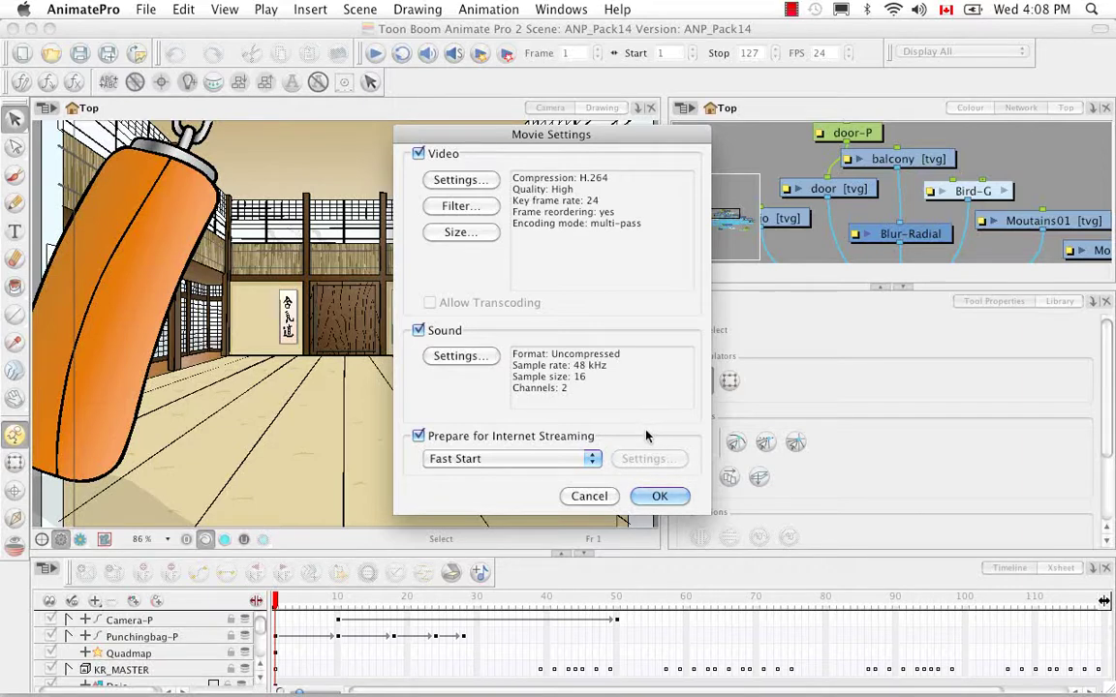
Try disabling internet streaming preparation and using Hinted Streaming, returning the option to enabled with Fast Start
click(432, 441)
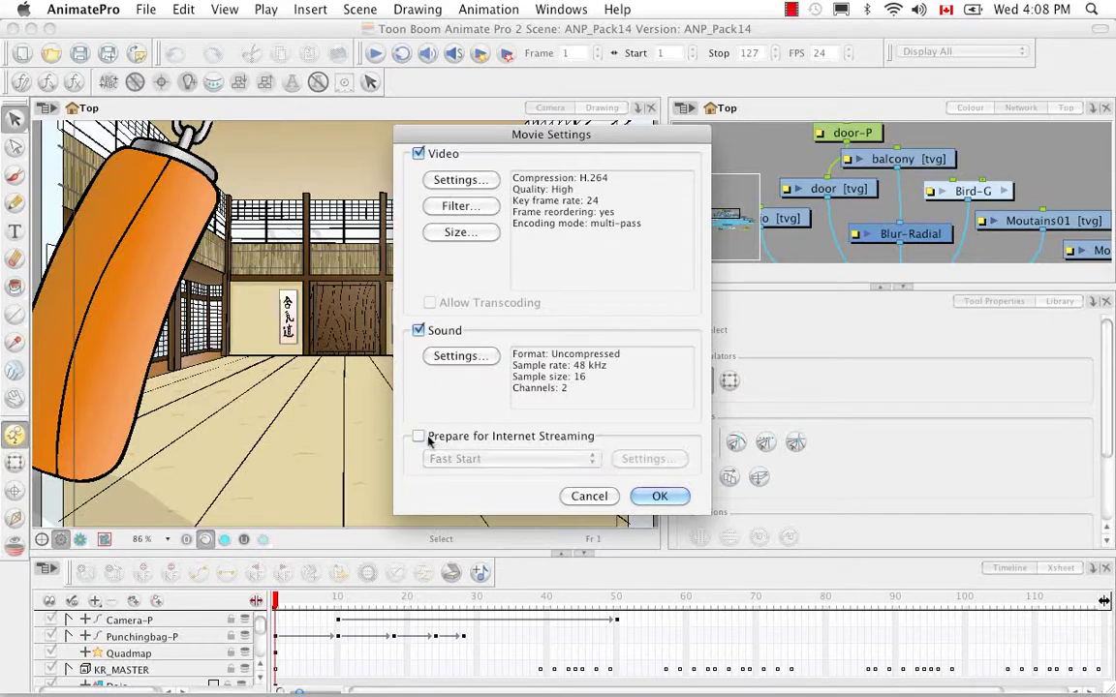
click(432, 439)
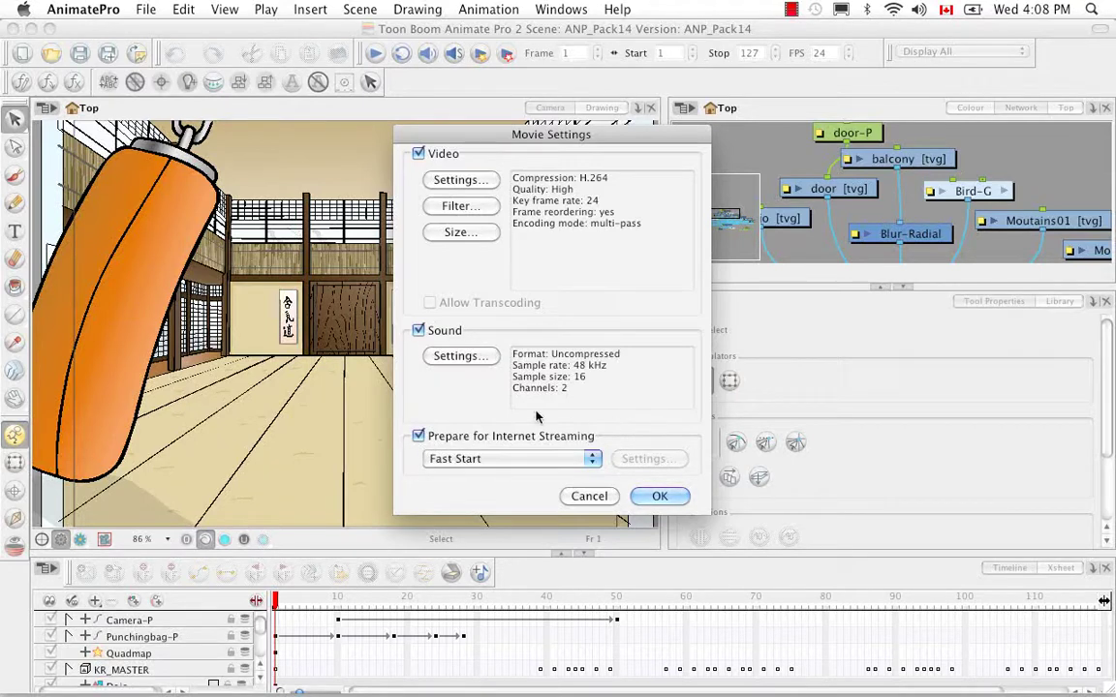
click(594, 461)
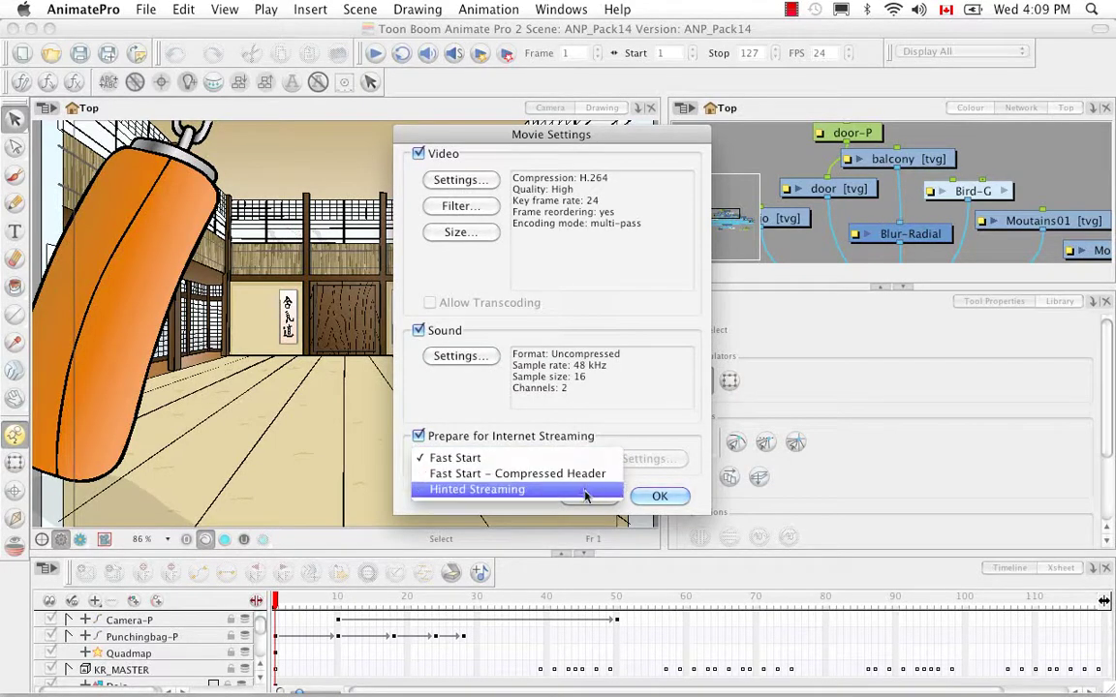
click(588, 474)
click(579, 459)
click(572, 474)
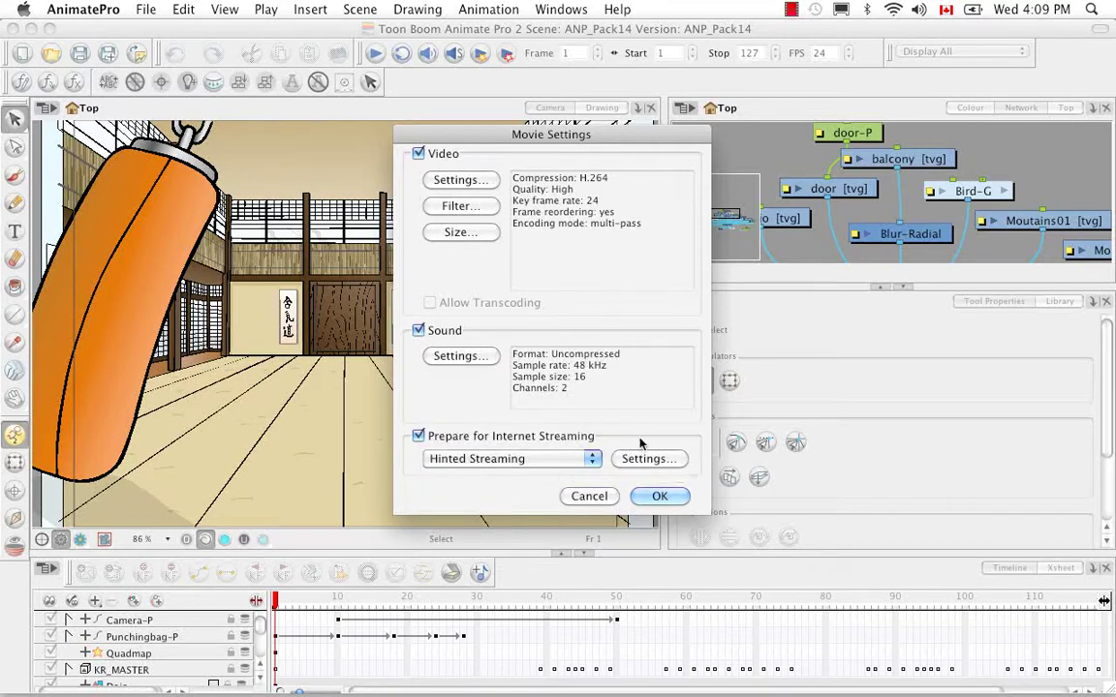
click(589, 469)
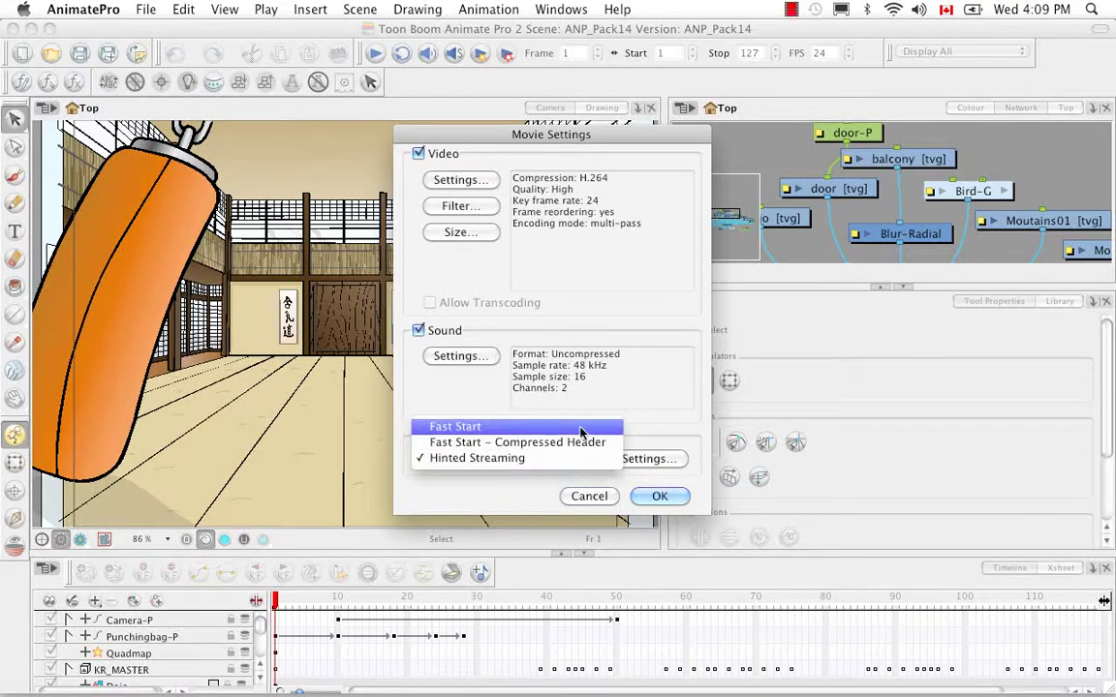
click(613, 437)
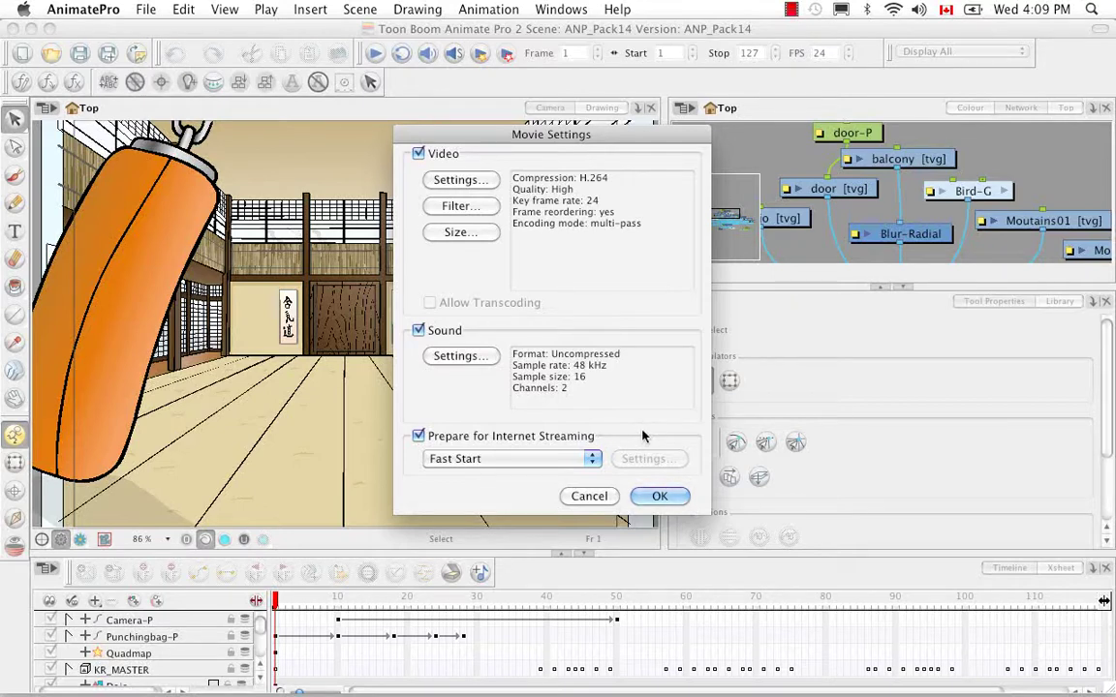
Accept the movie settings and run the QuickTime movie export
click(659, 496)
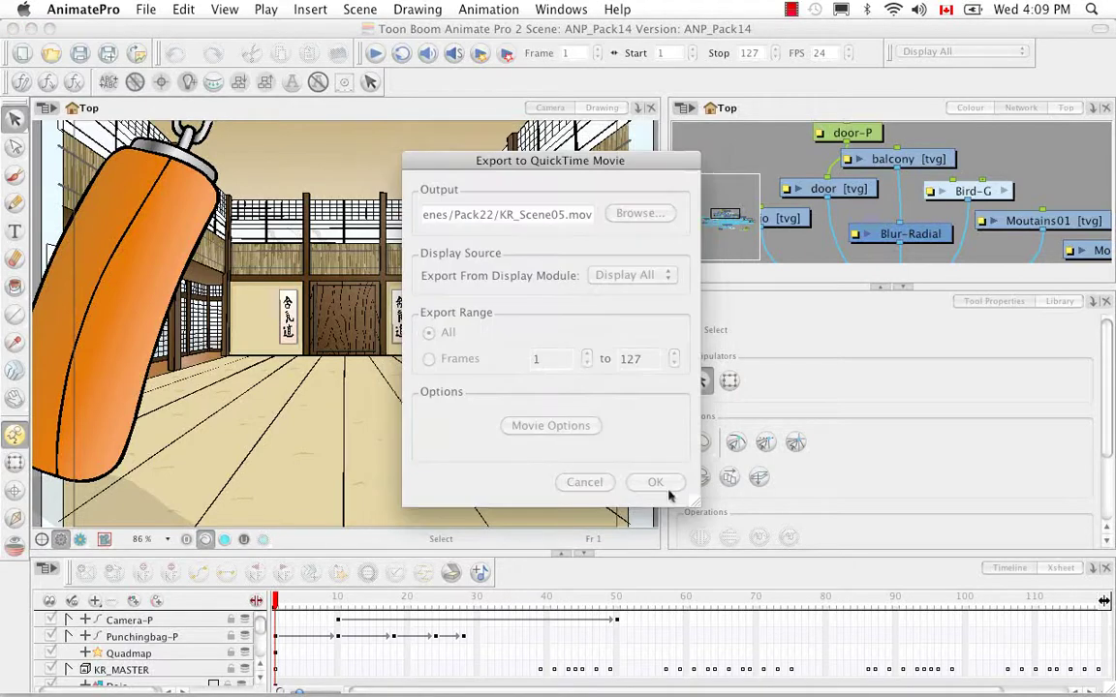
click(654, 483)
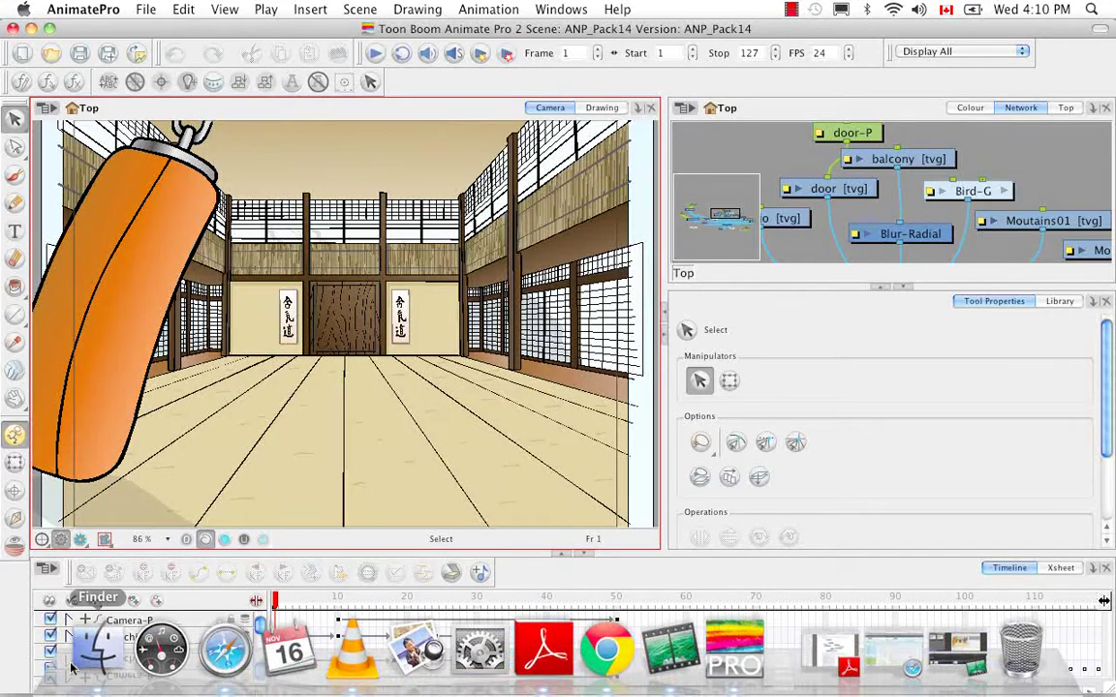
Switch to Finder, open KR_Scene05.mov from the Pack22 folder in QuickTime Player and play it
click(100, 653)
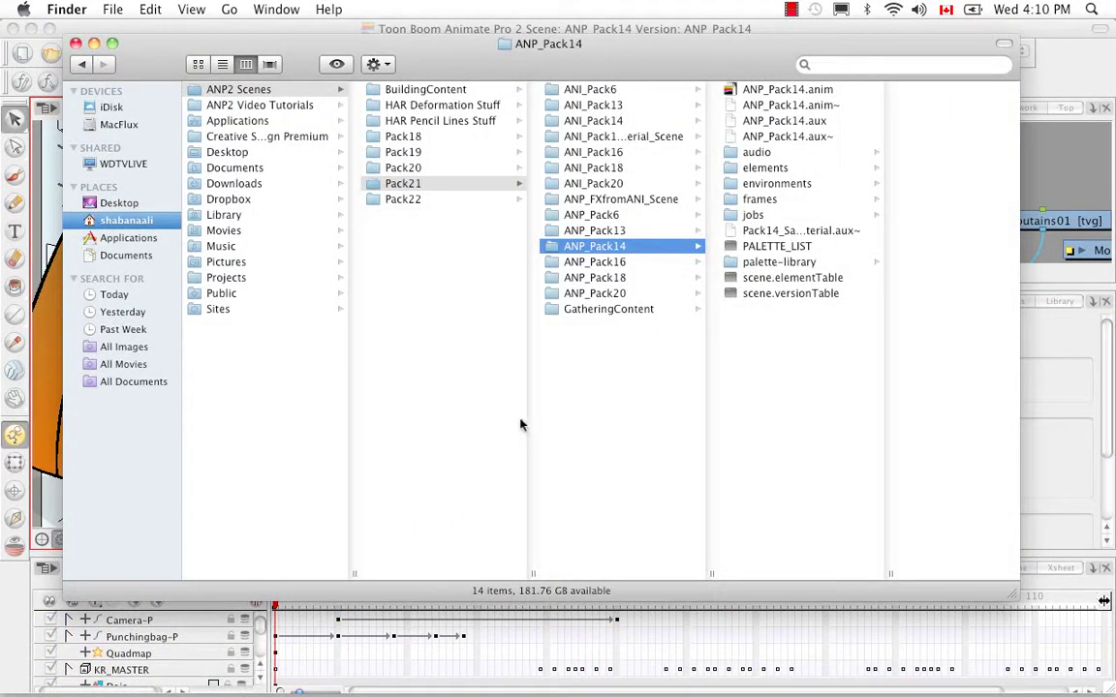
click(400, 198)
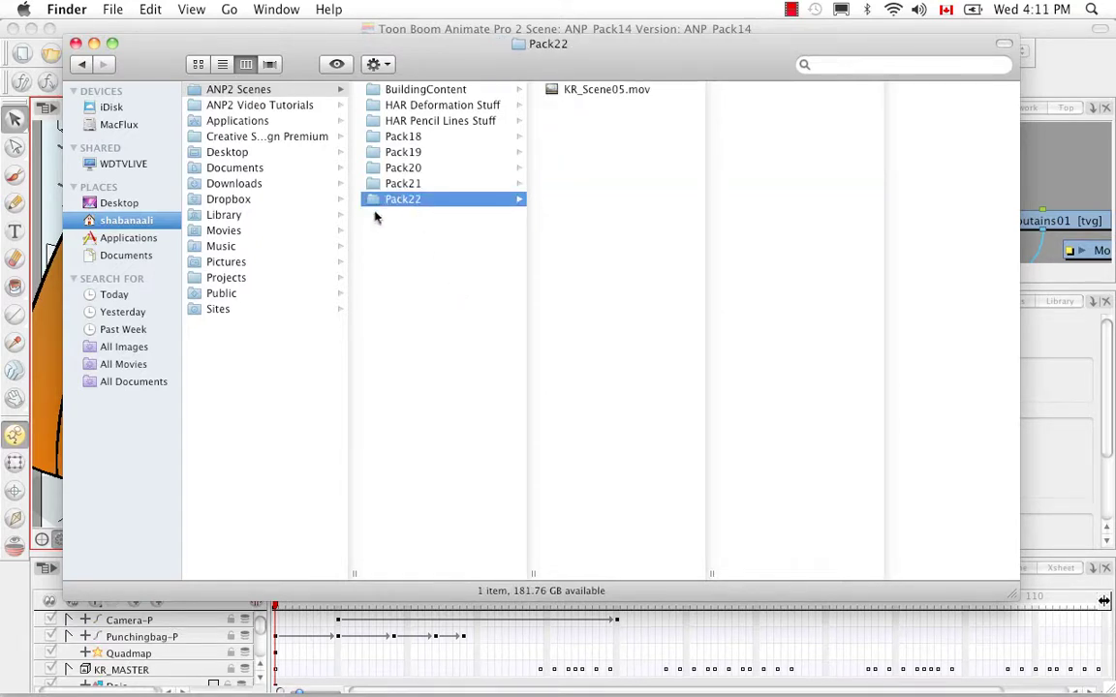
click(613, 89)
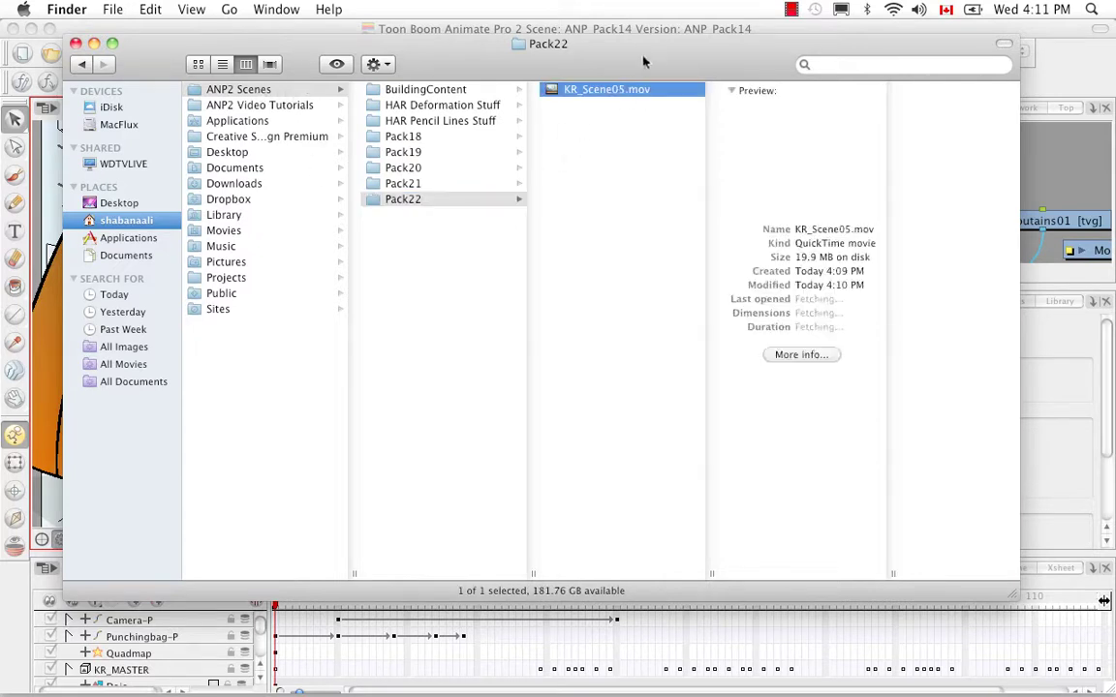
right_click(606, 94)
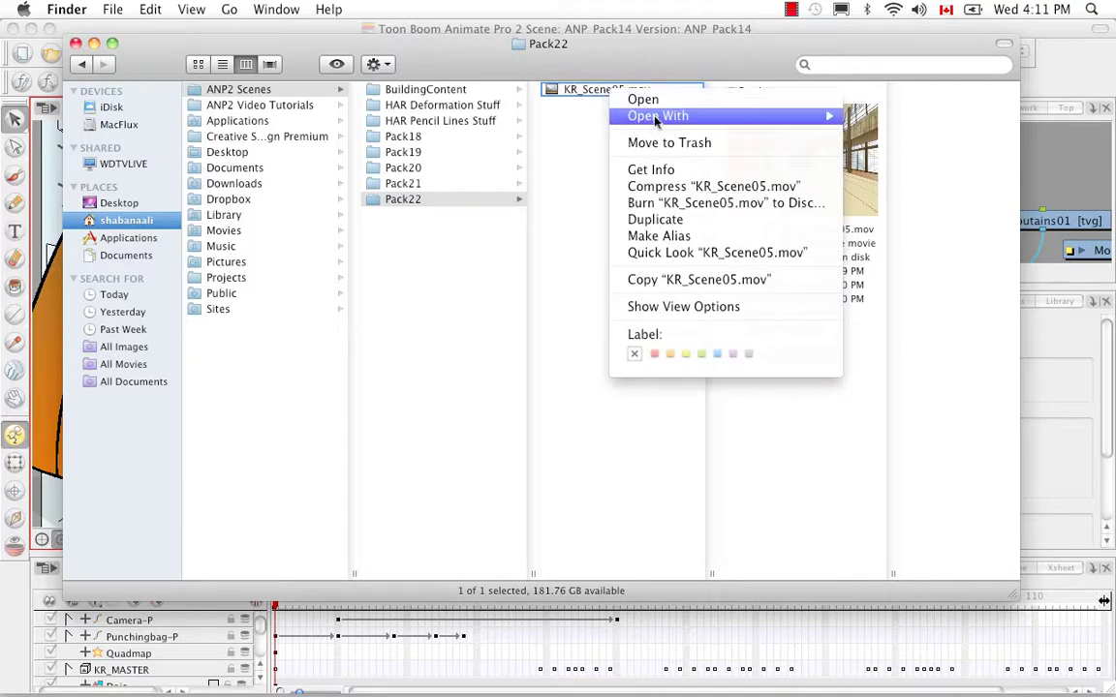
mouse_move(665, 119)
click(842, 115)
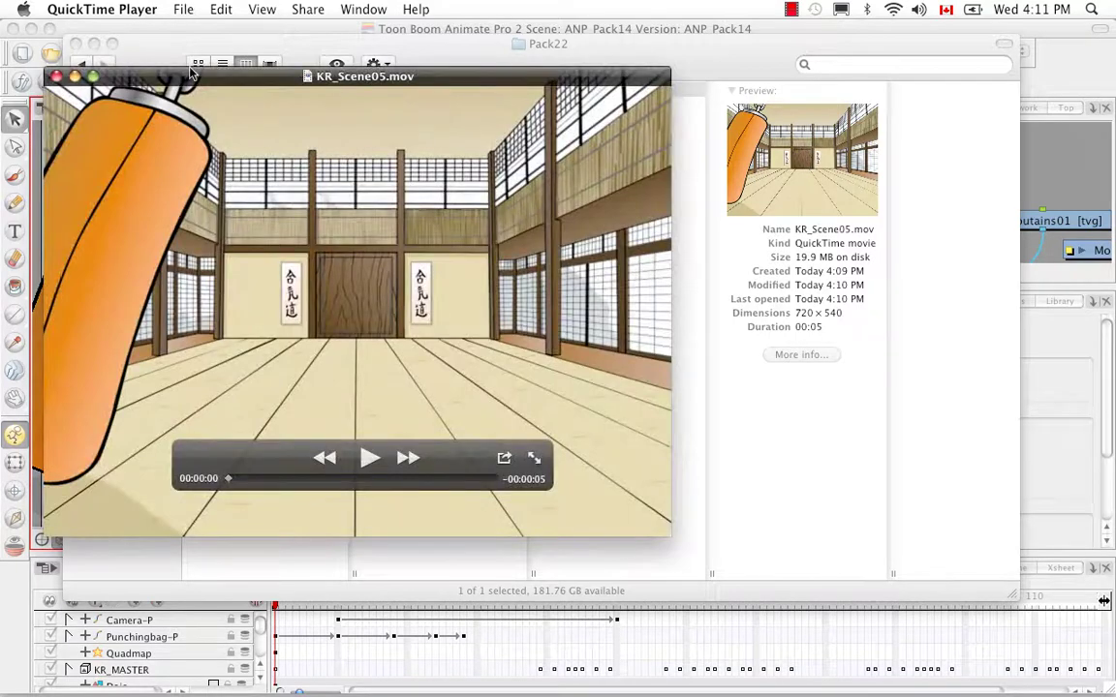
click(369, 458)
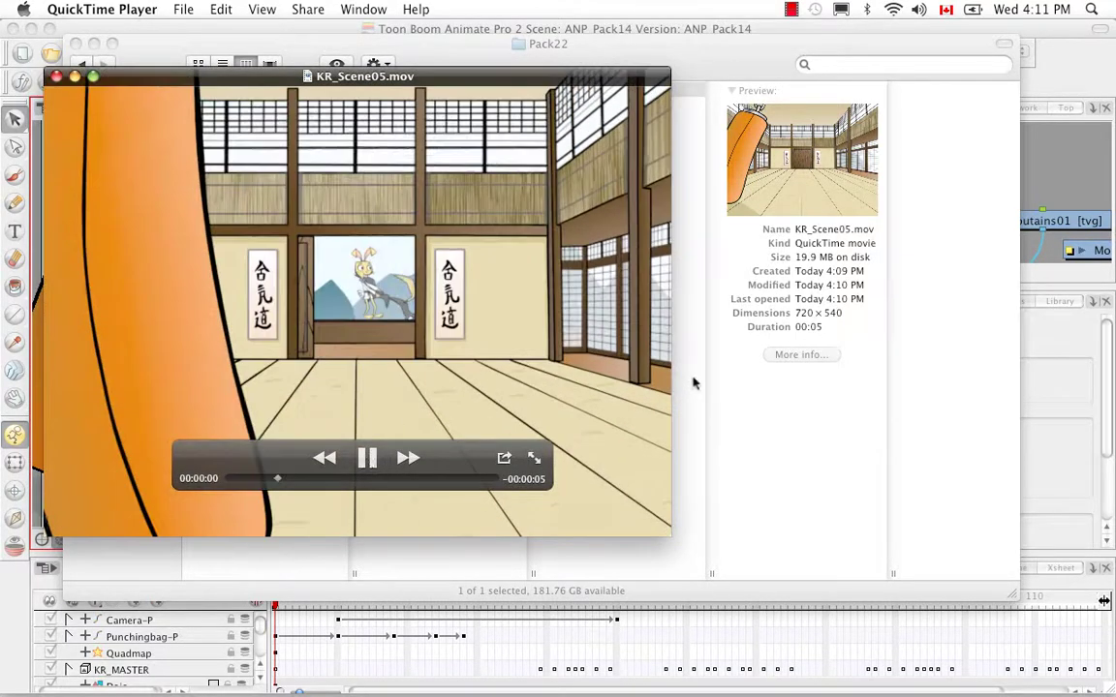
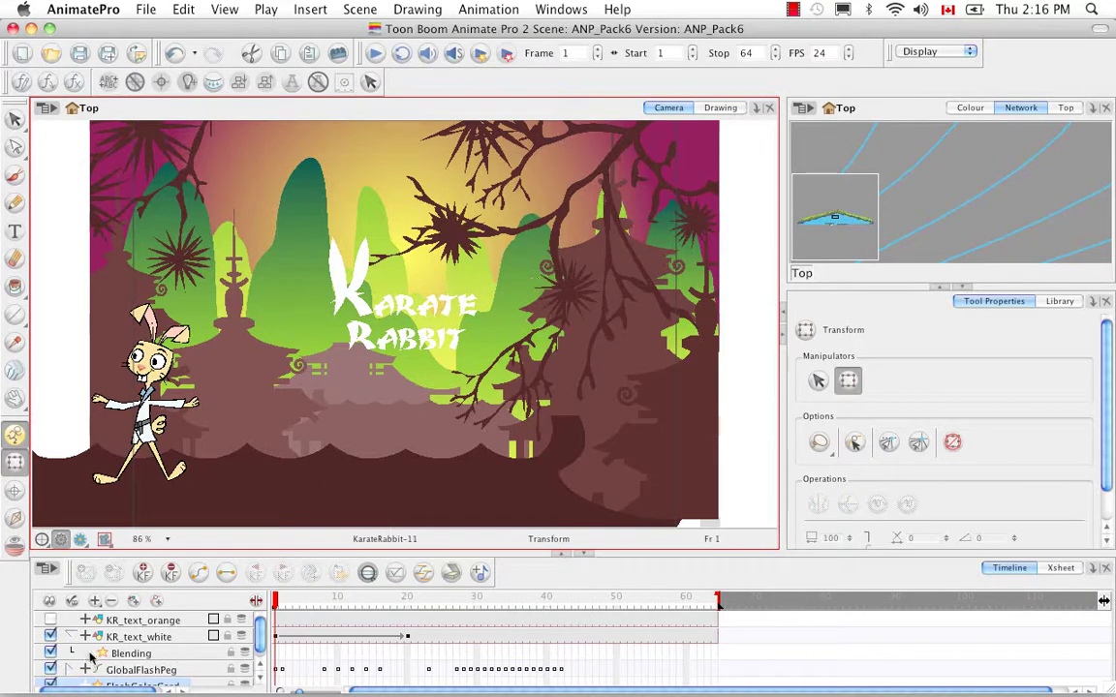
In the ANP_Pack6 scene, examine the Blending effect's blend modes and view the rendered preview before returning to the OpenGL view
double_click(174, 655)
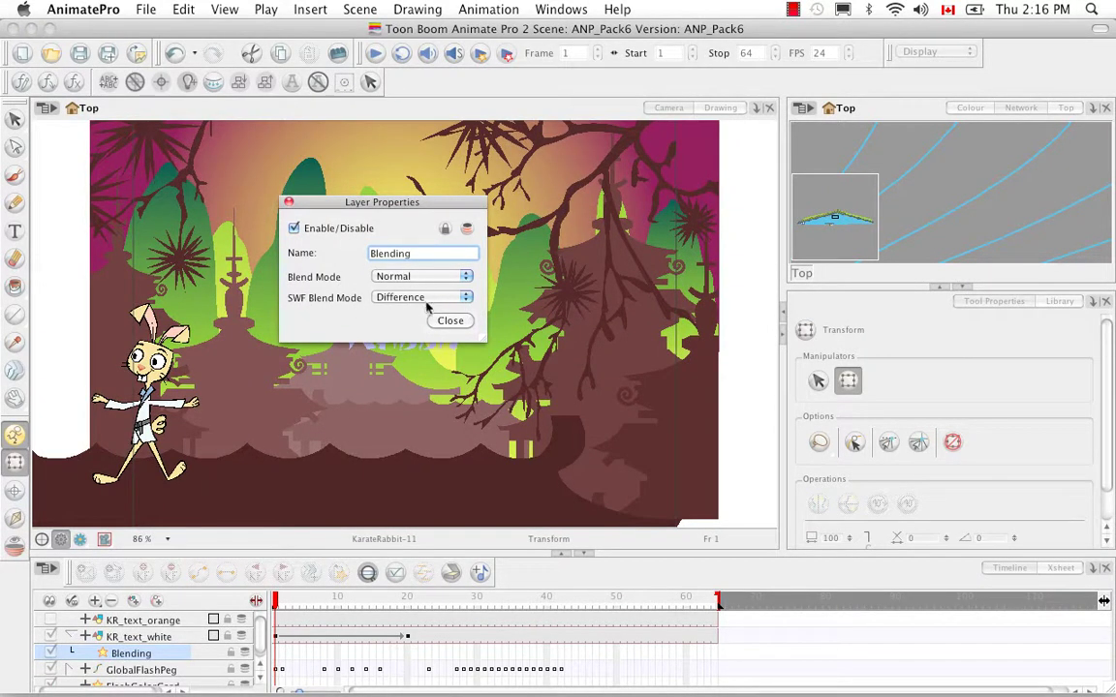
click(451, 322)
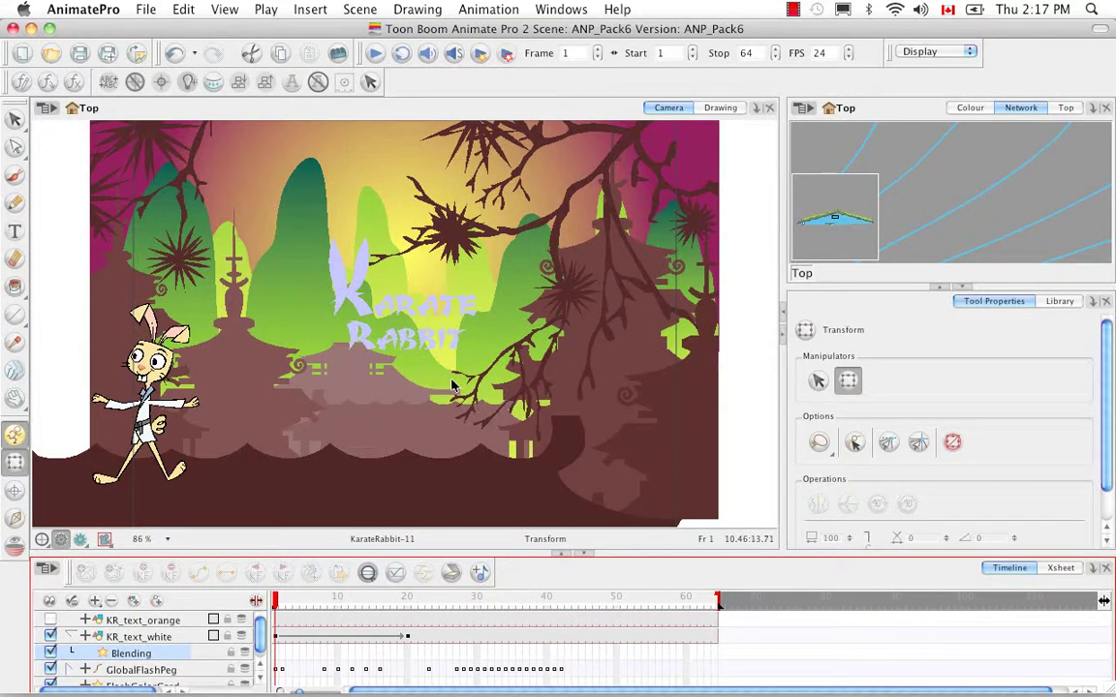
click(79, 540)
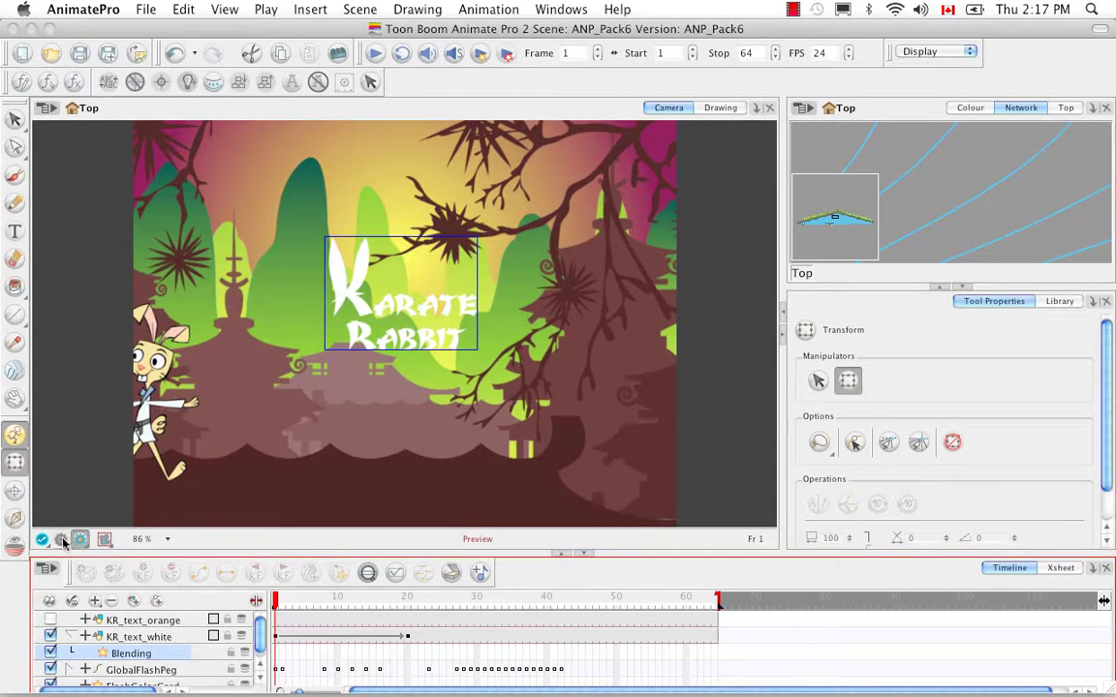
click(60, 540)
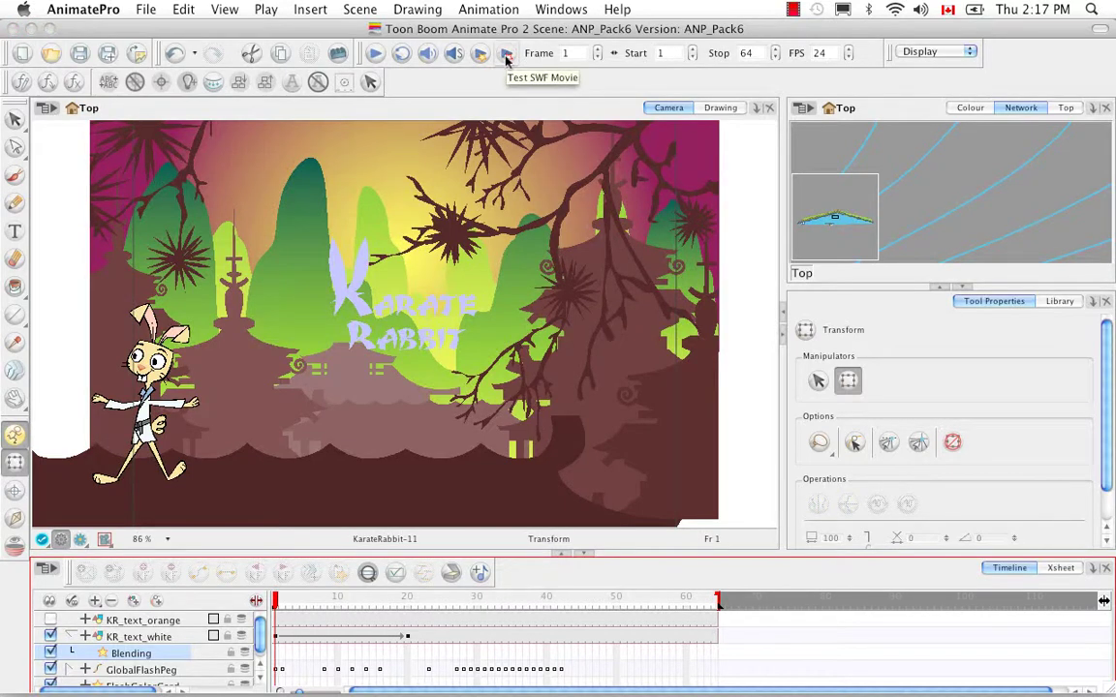
Test the scene as an SWF movie, watch it in Chrome, close the playback and return to Animate Pro
click(505, 54)
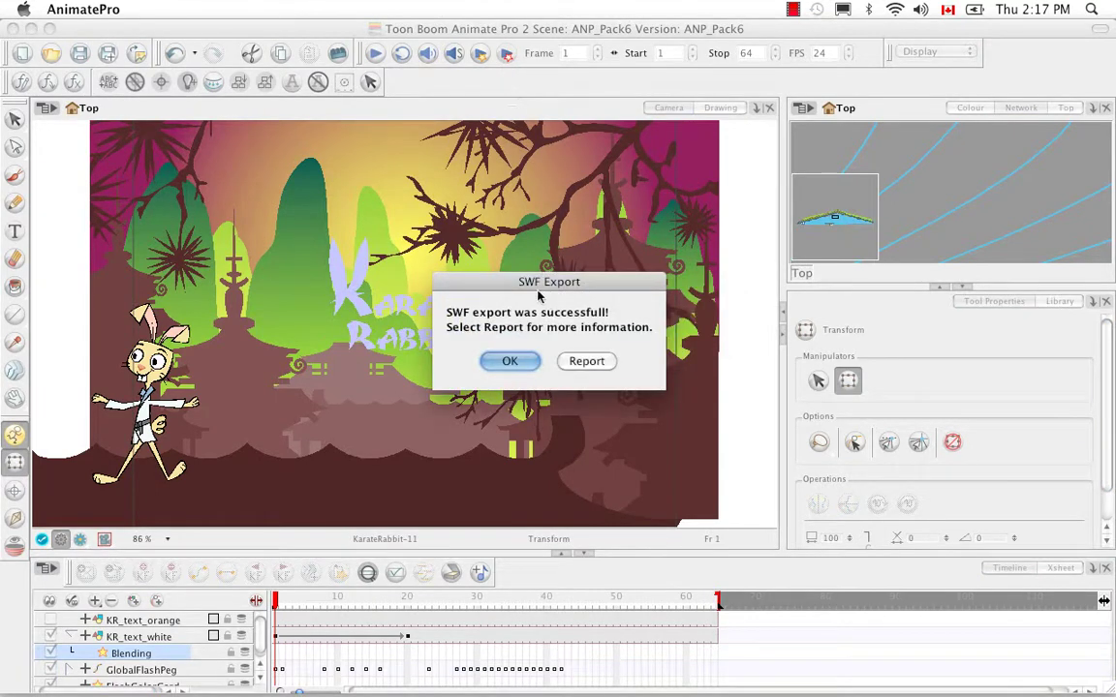
click(509, 360)
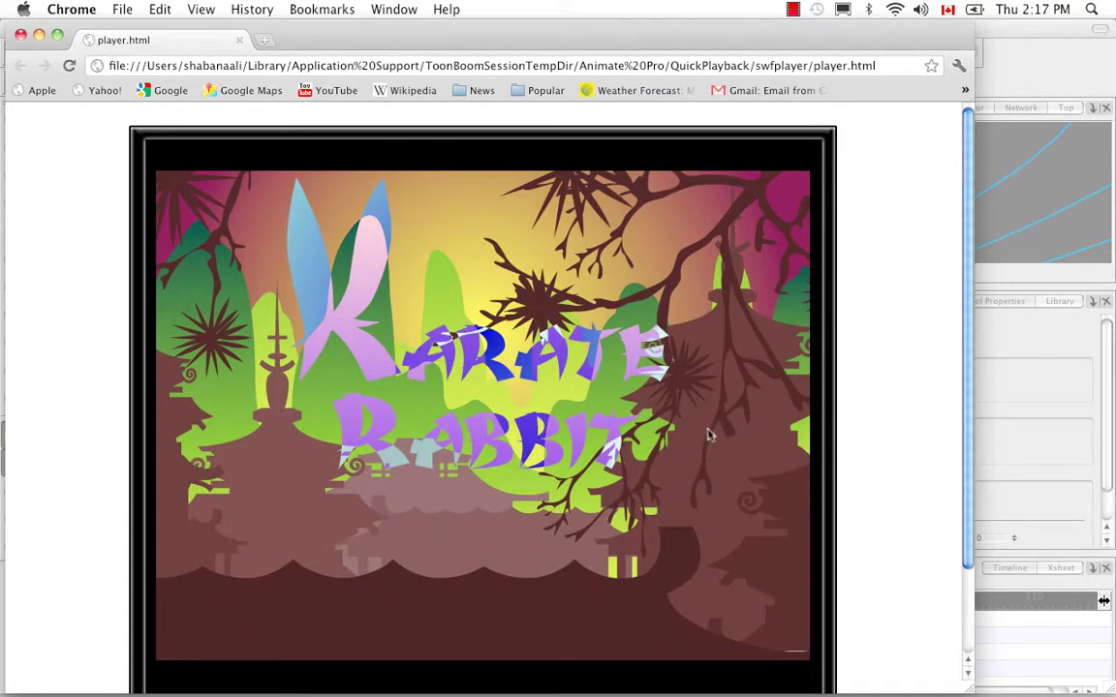
click(20, 36)
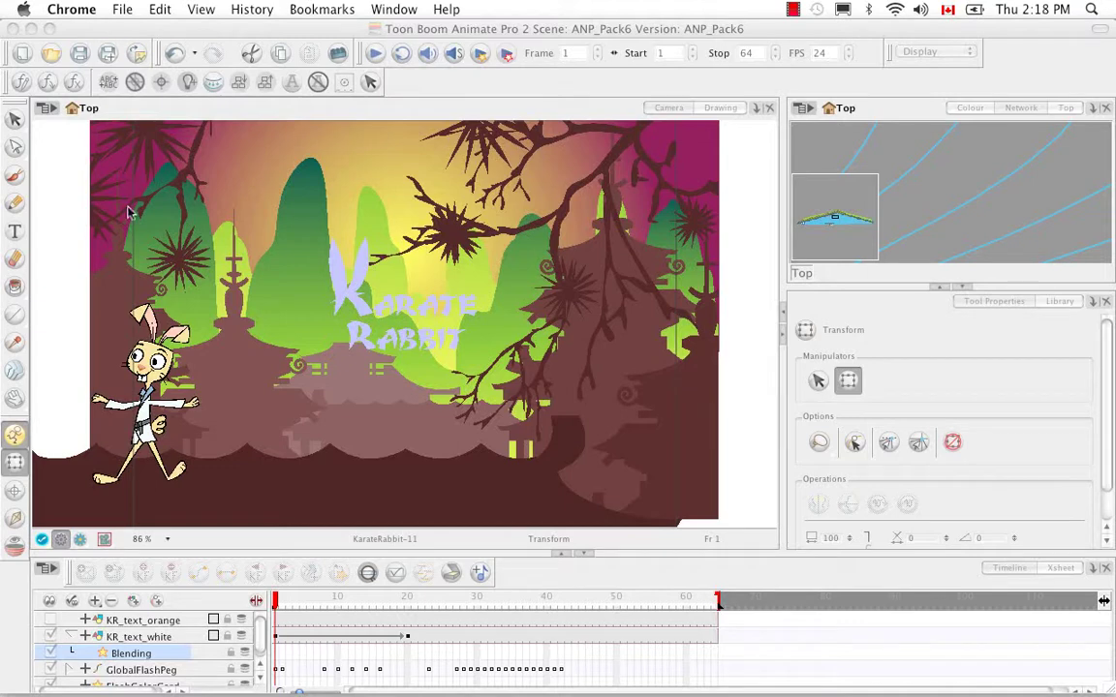
click(81, 29)
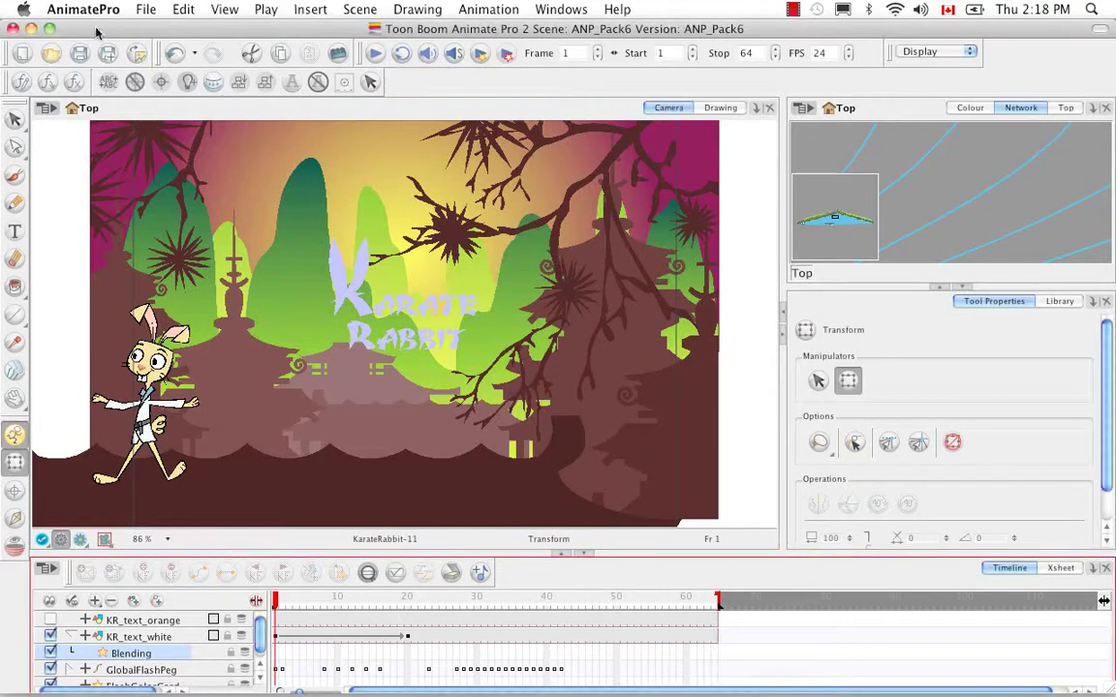
Start an SWF export of the scene and choose the Pack22 folder in ANP2 Scenes as the output location
click(145, 10)
mouse_move(189, 236)
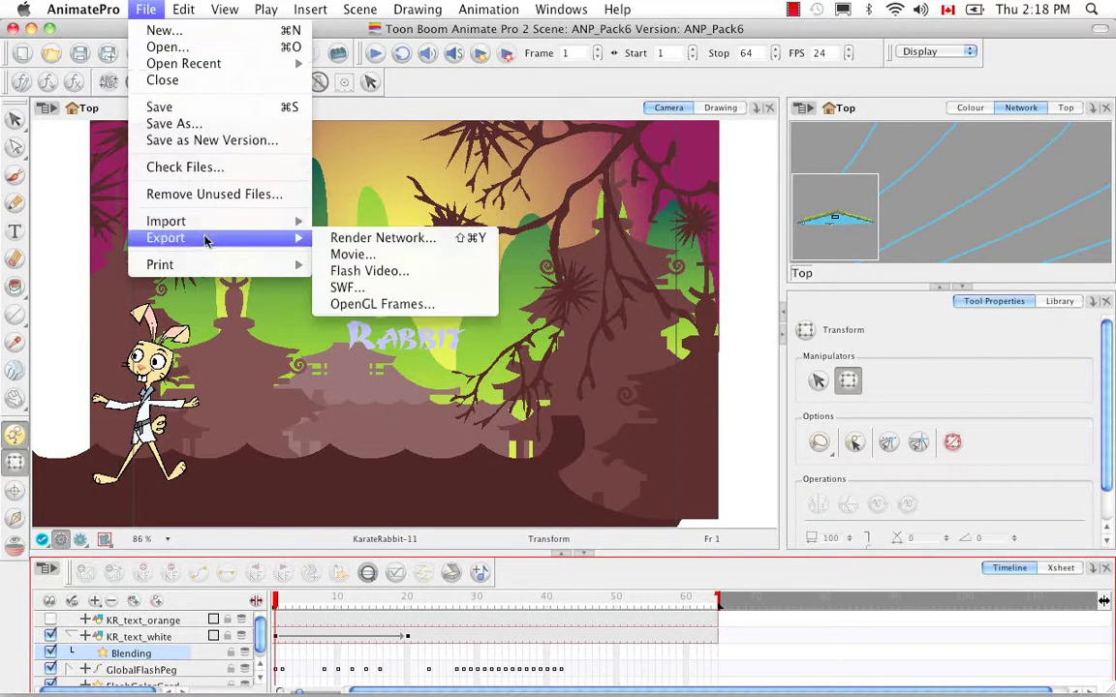
click(451, 289)
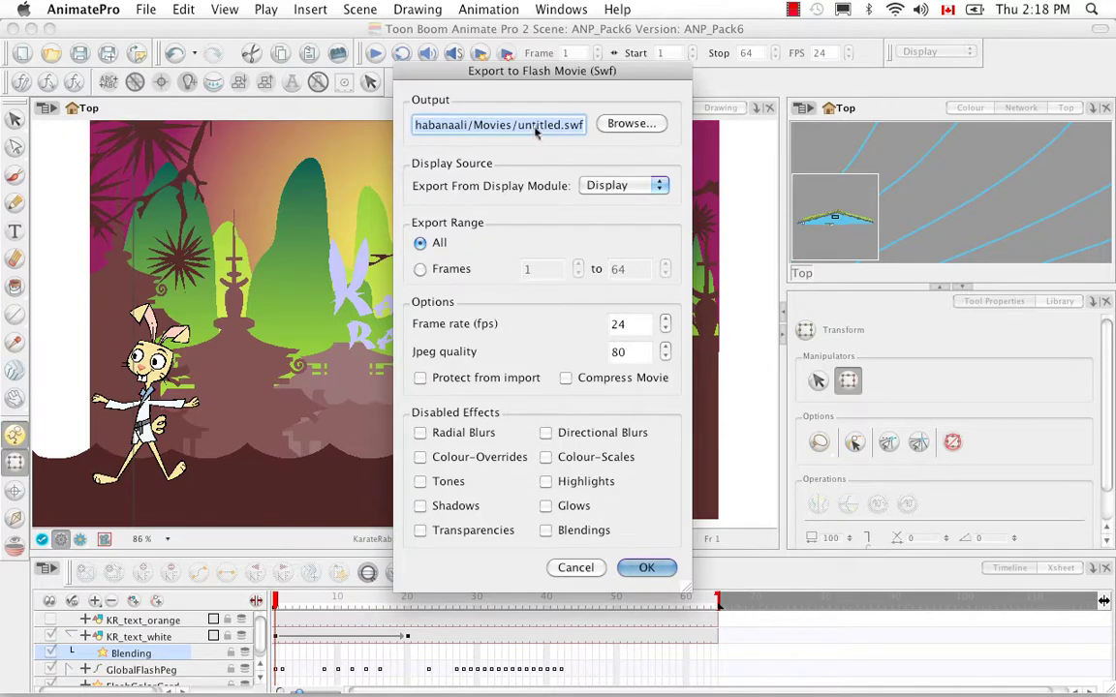
click(631, 122)
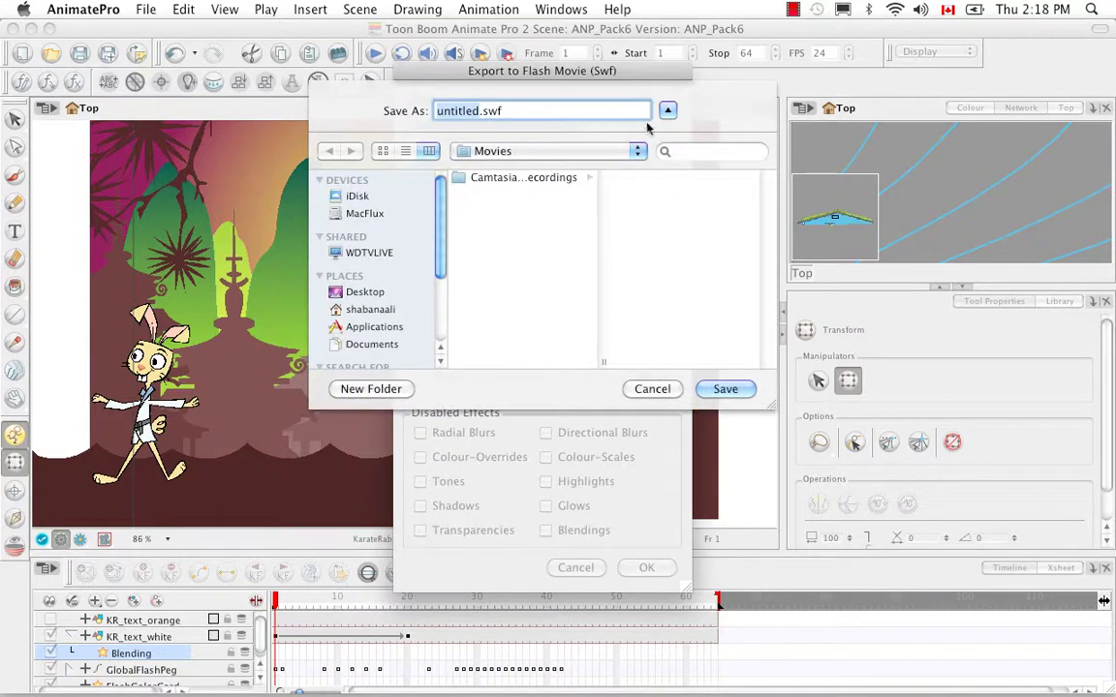
click(638, 151)
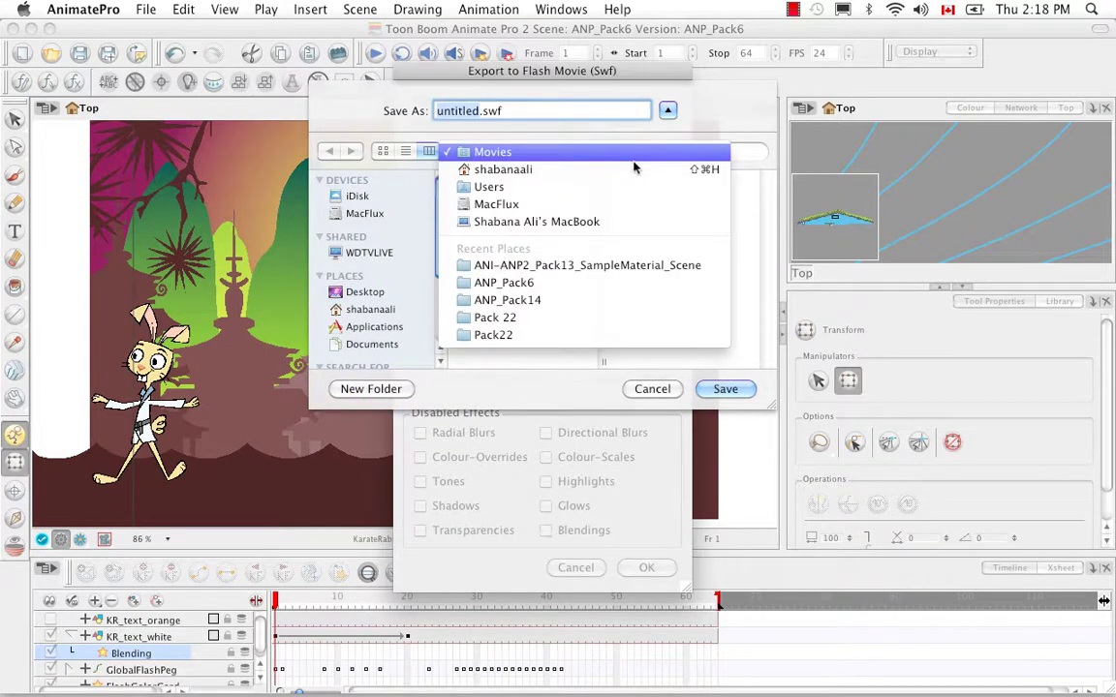
click(635, 169)
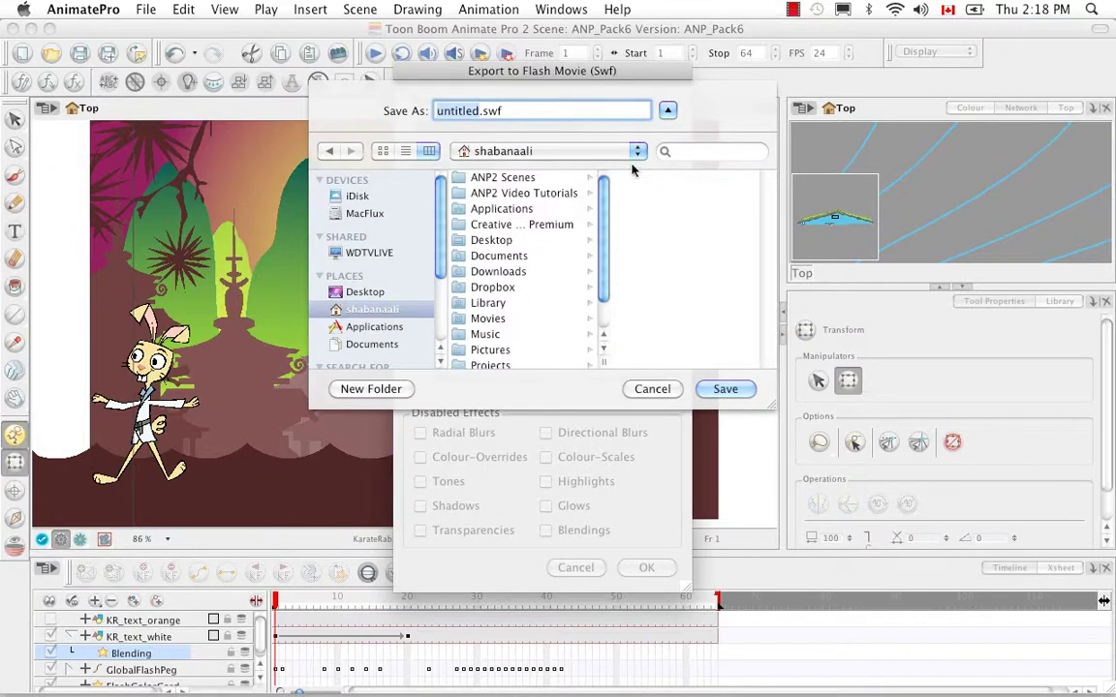
click(523, 179)
click(644, 287)
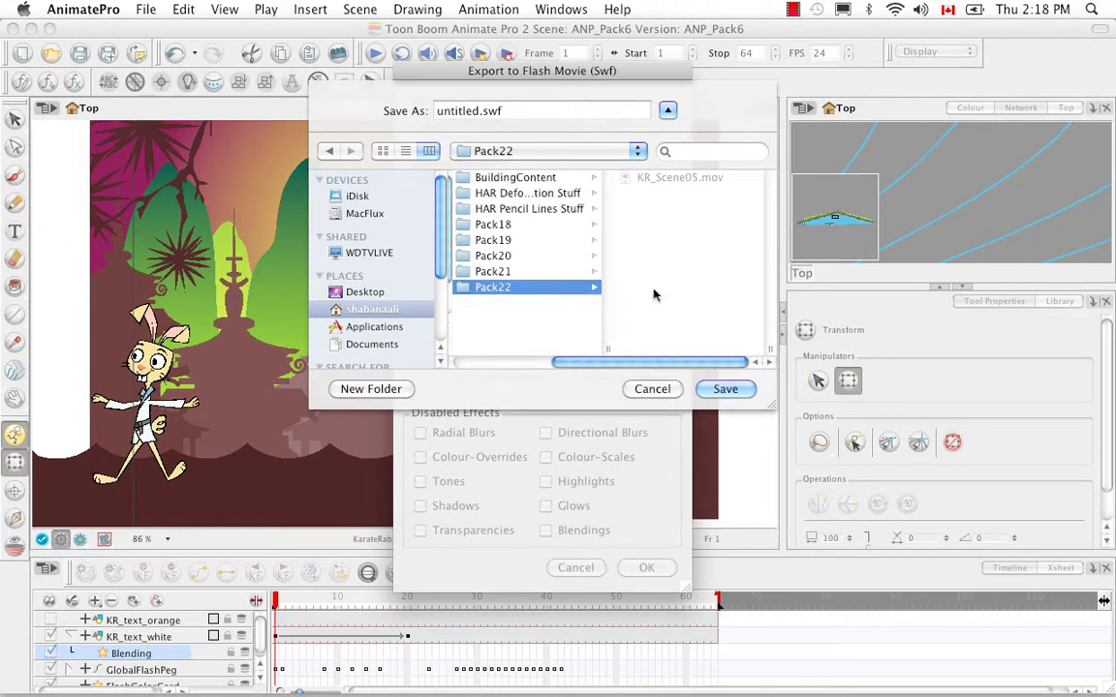
Name the SWF output file KR_Scene01.swf and confirm the save location
click(479, 111)
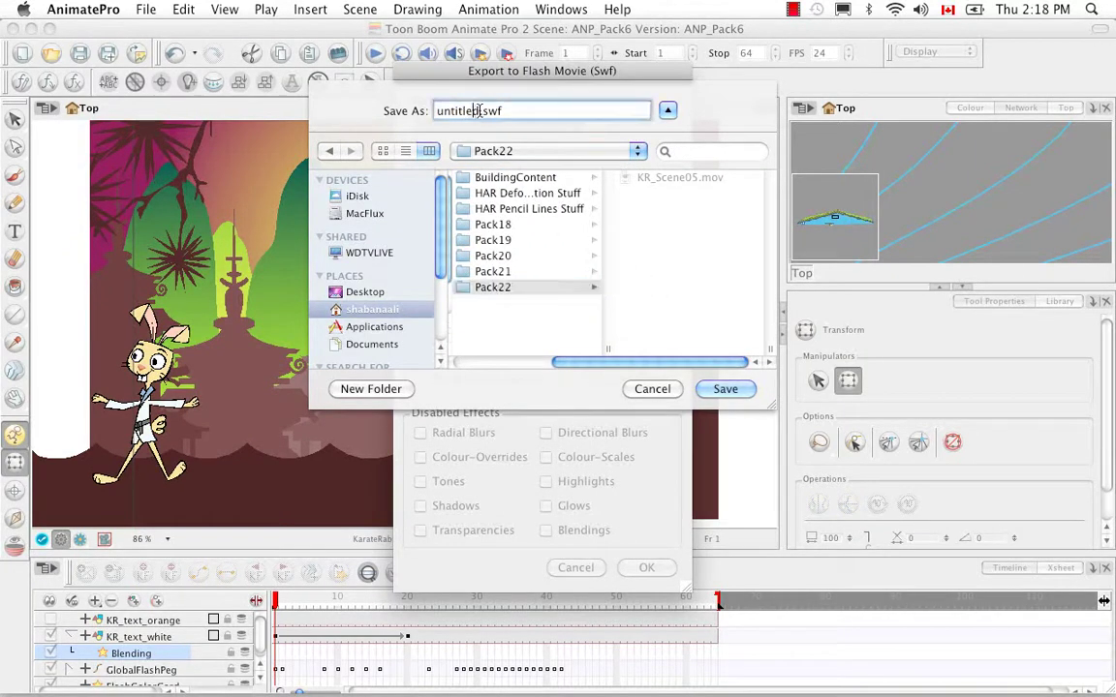
double_click(478, 112)
key(BackSpace)
text(KR_Scene01)
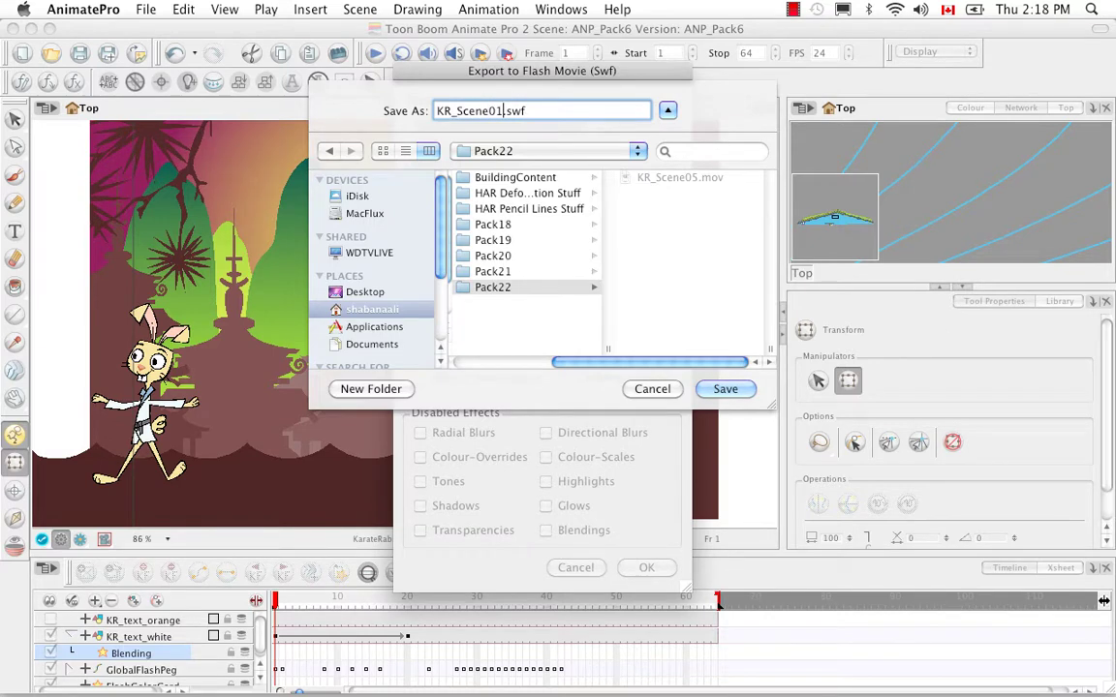
click(722, 389)
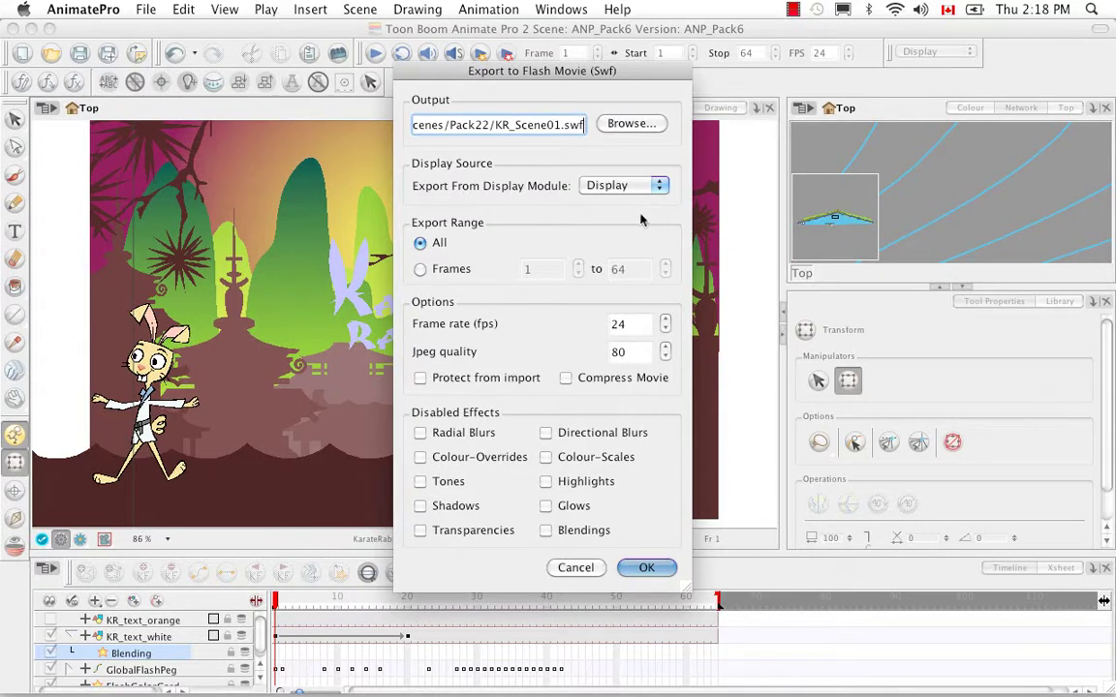
Review the display module choices, keeping Display, and try the Frames export range before restoring All
click(655, 186)
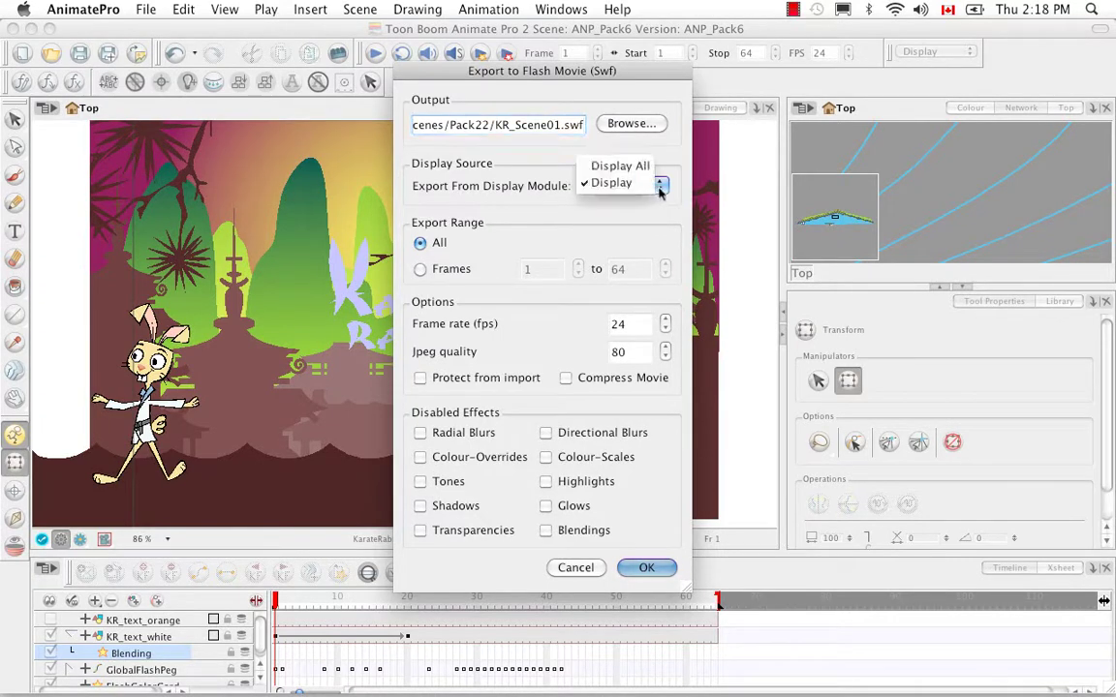
click(649, 184)
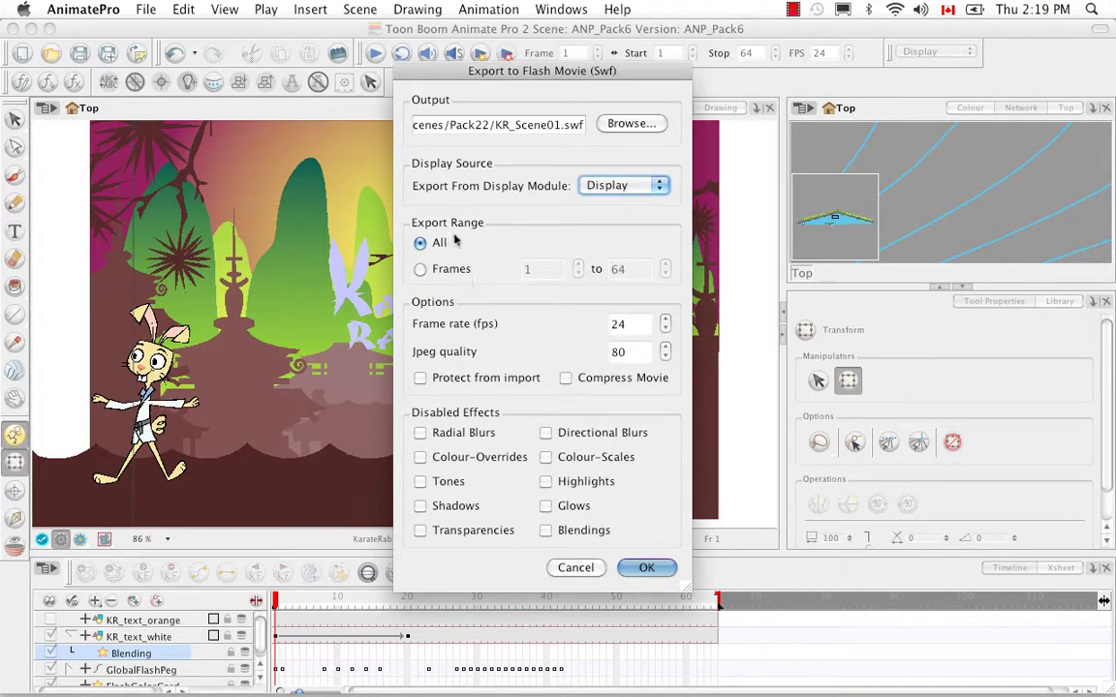
click(419, 269)
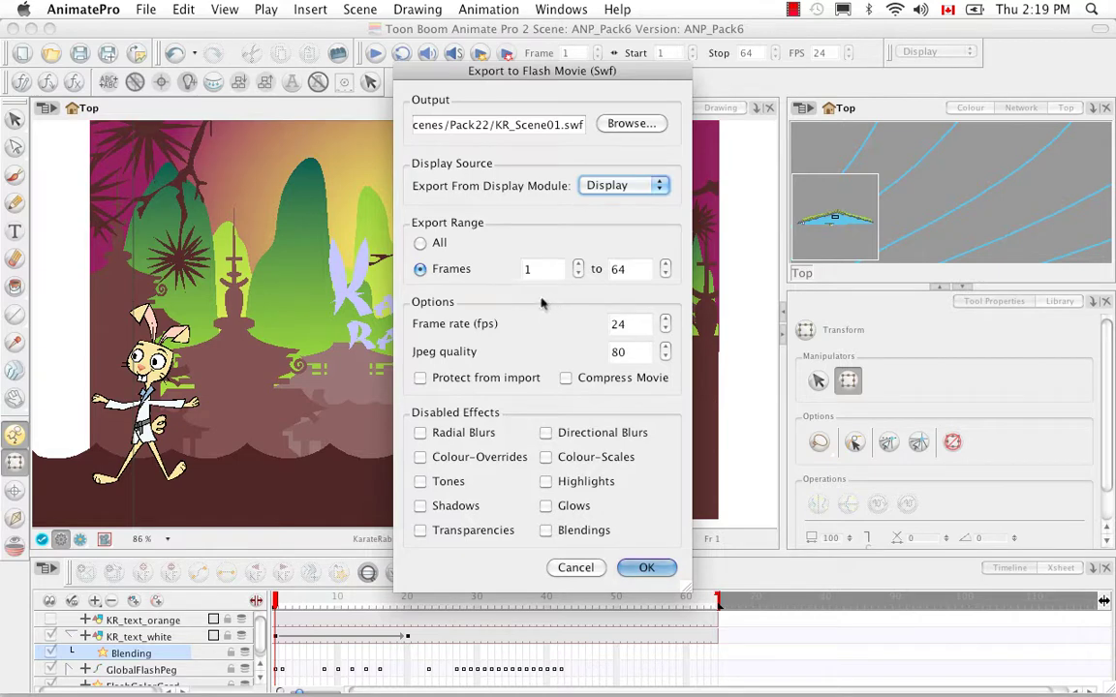
click(422, 243)
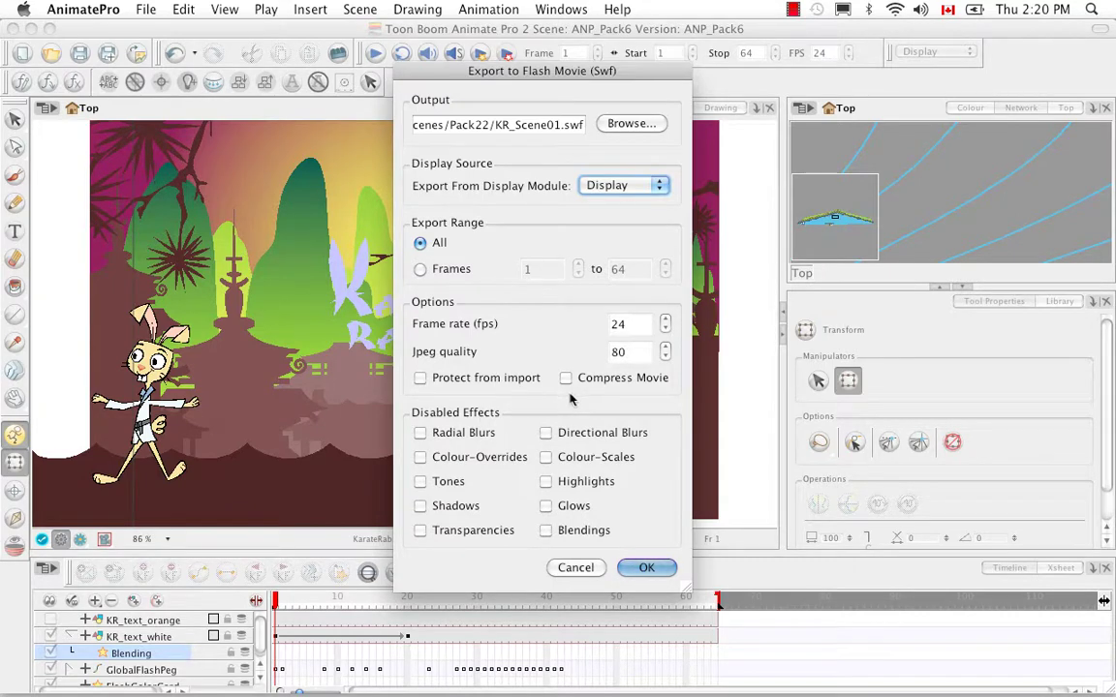
Toggle the Protect from import option on and off, run the SWF export and dismiss its completion message
click(423, 379)
key(shift+Tab)
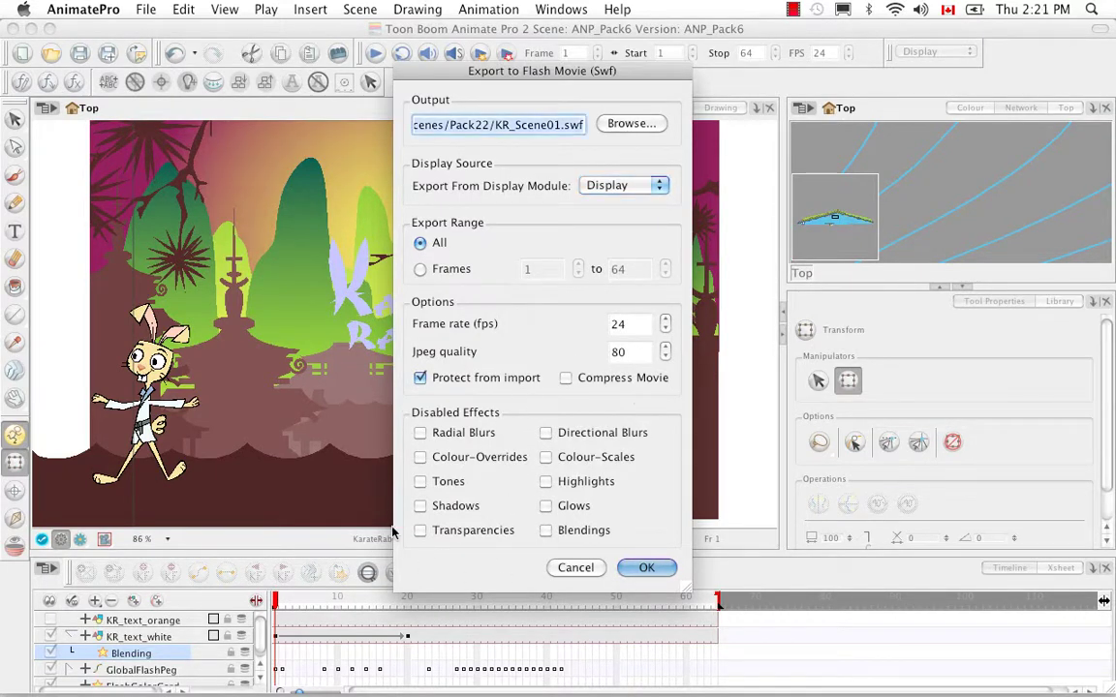
click(420, 378)
click(649, 569)
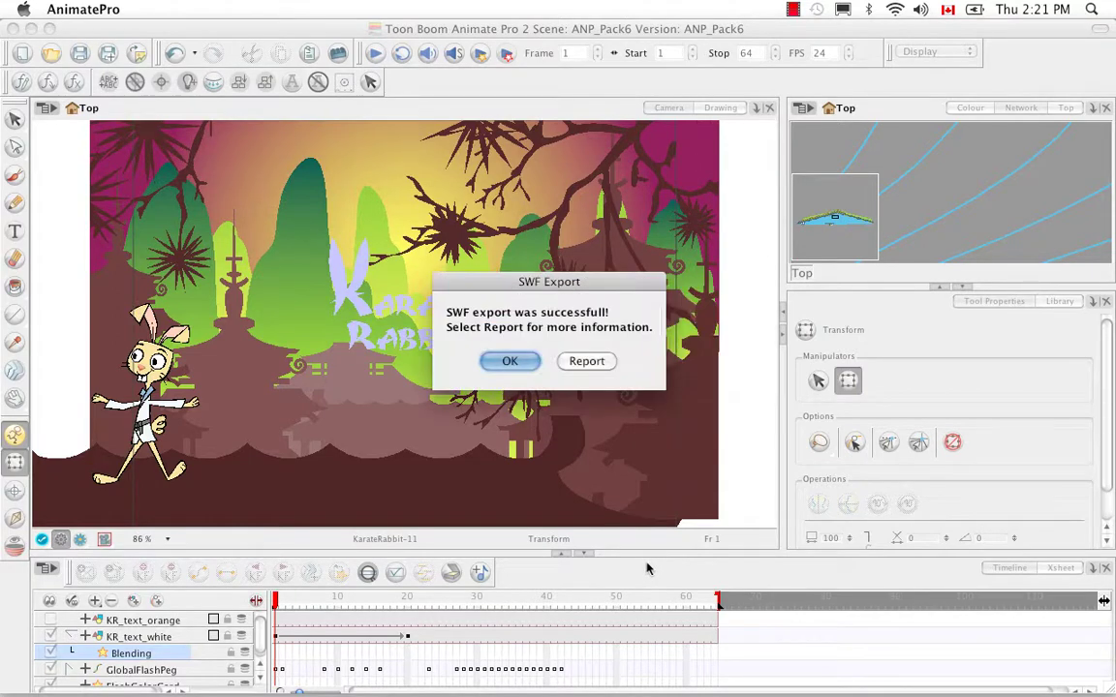
click(509, 361)
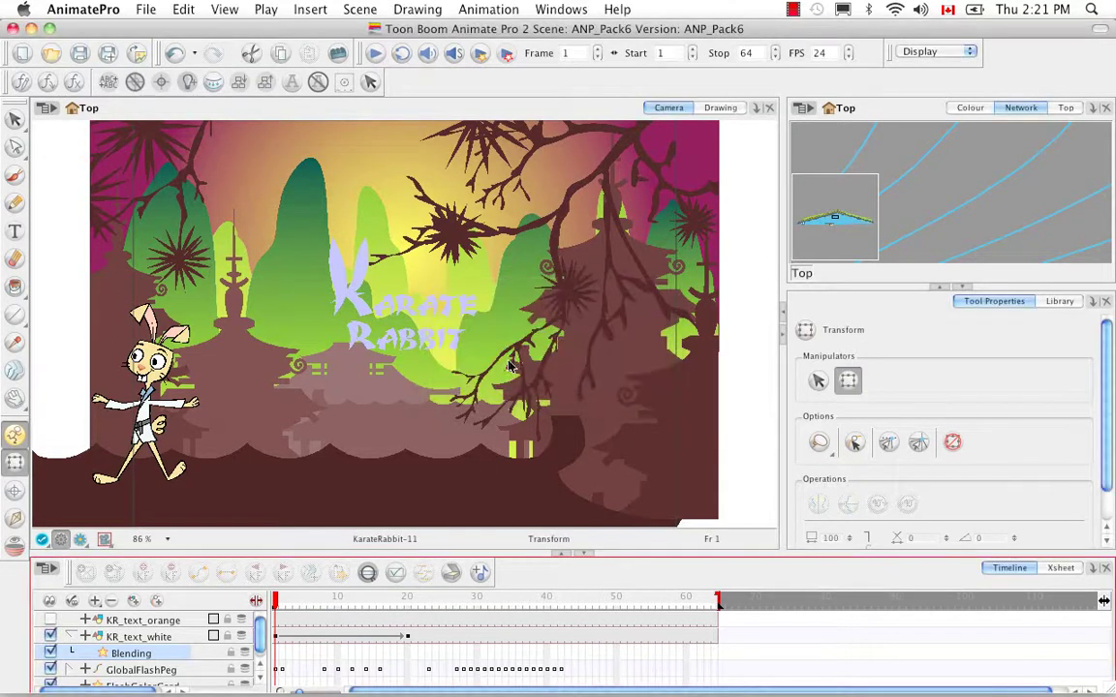
Switch to Finder, play KR_Scene01.swf from the Pack22 folder in Flash Player, and close the player and Finder windows
mouse_move(94, 689)
click(93, 647)
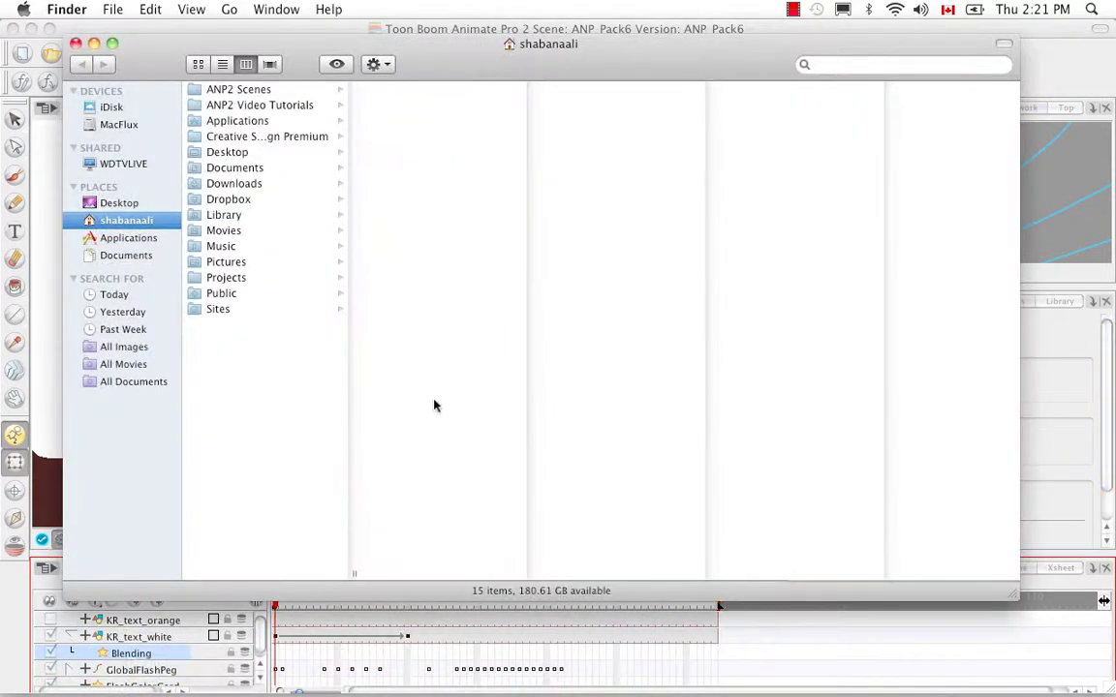
click(259, 90)
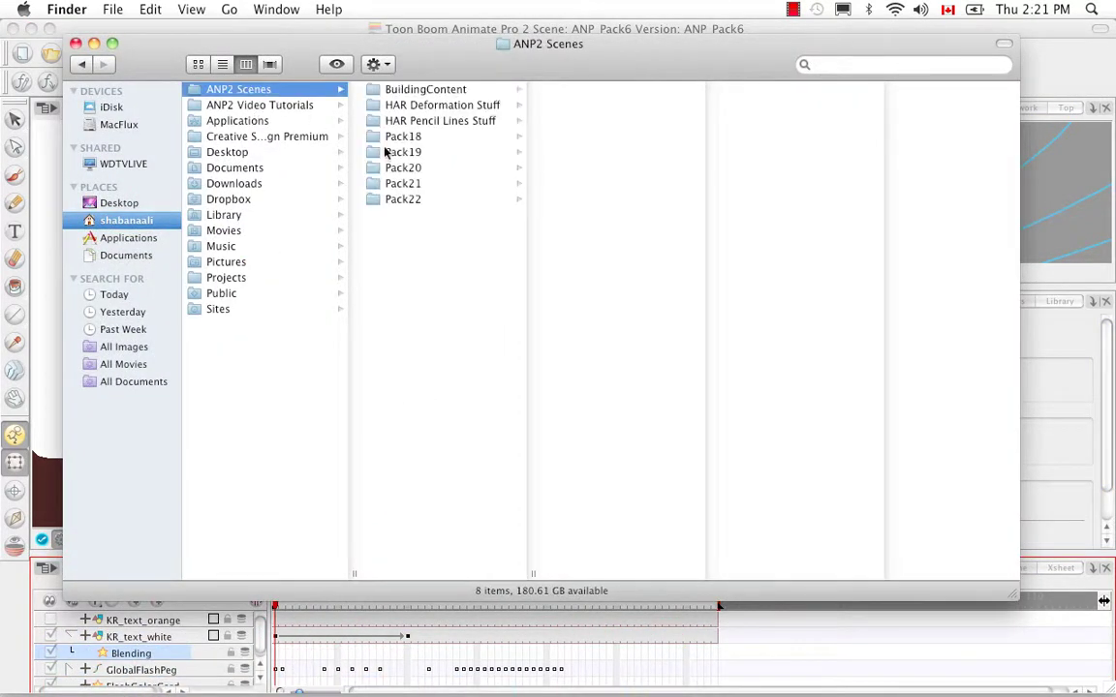
click(404, 199)
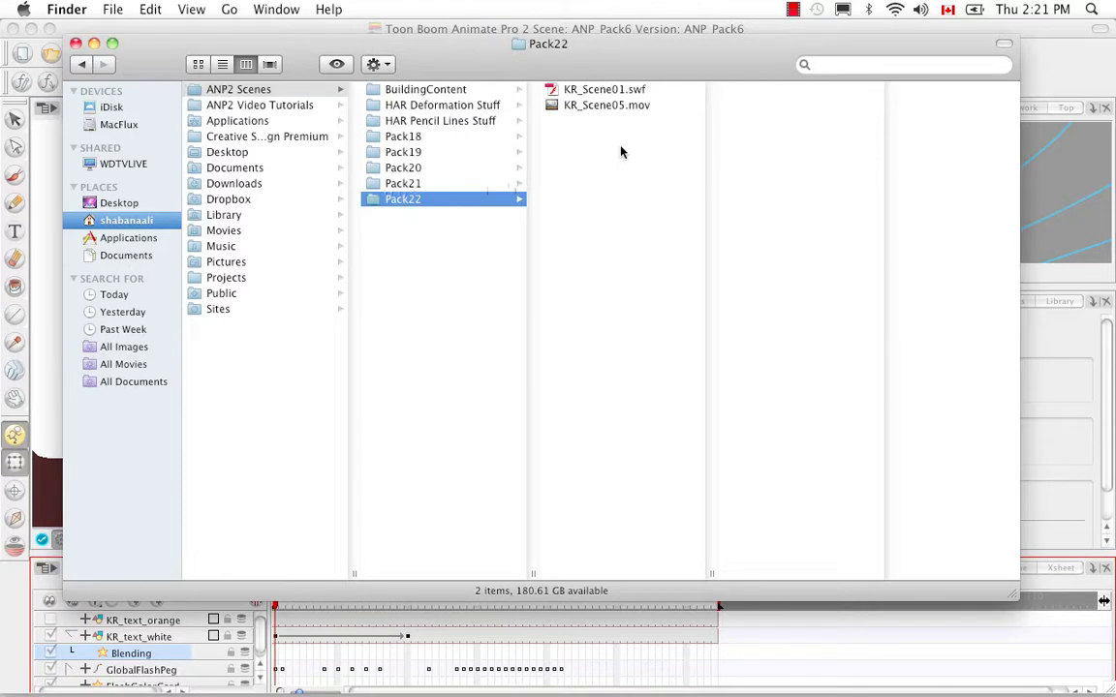
click(585, 89)
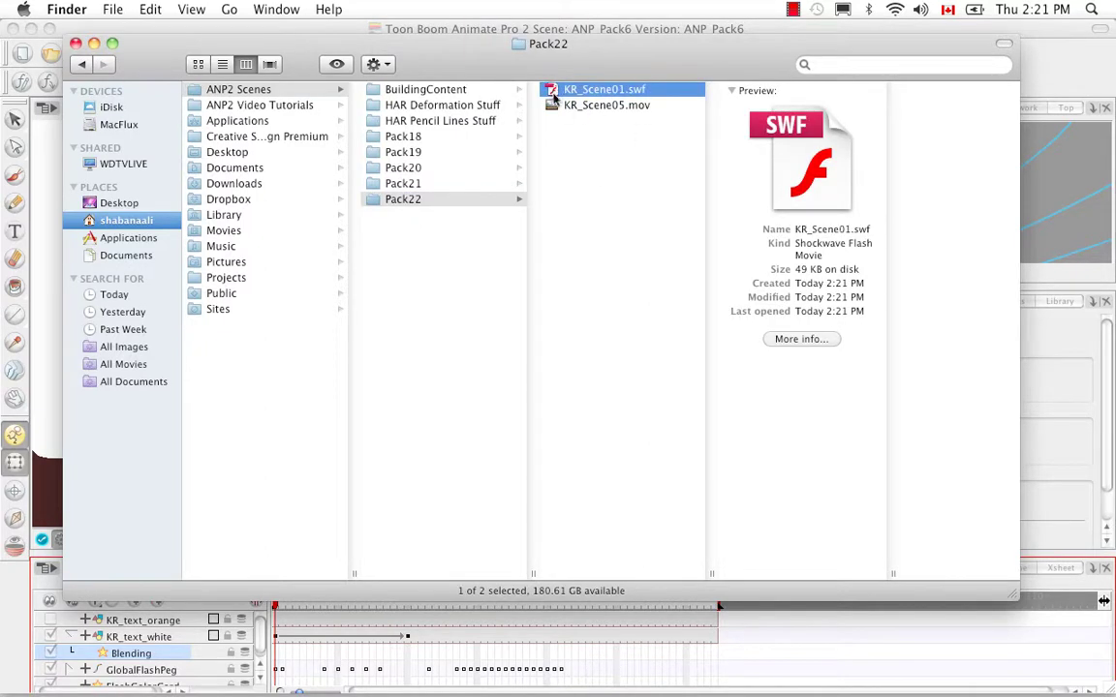
double_click(551, 93)
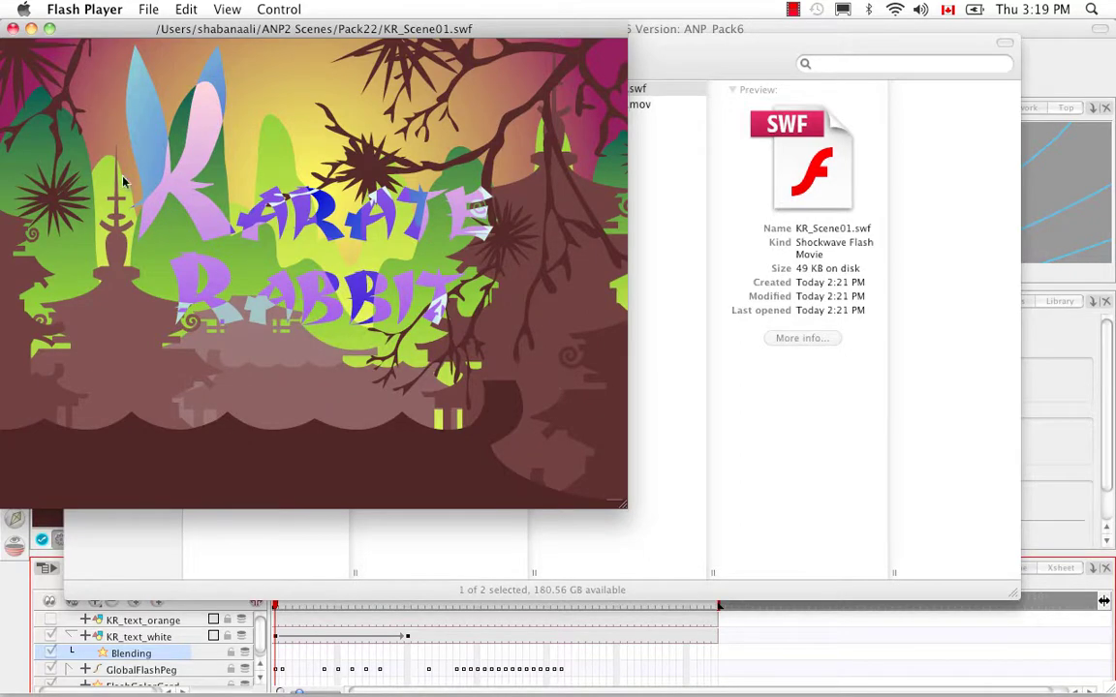
click(13, 28)
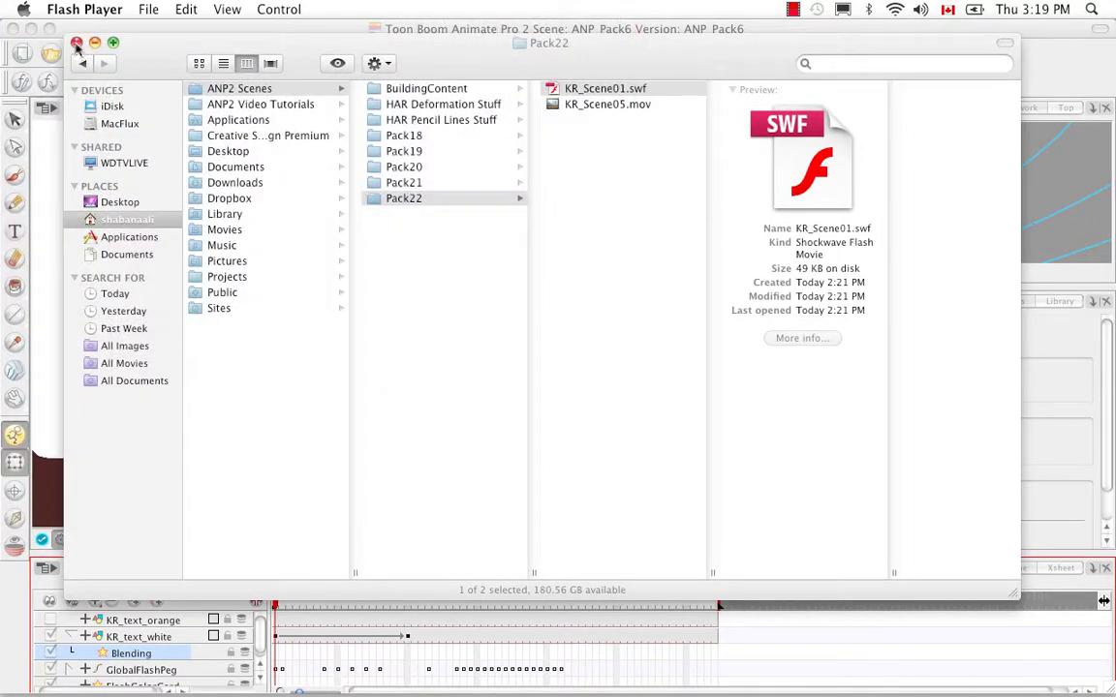
click(77, 43)
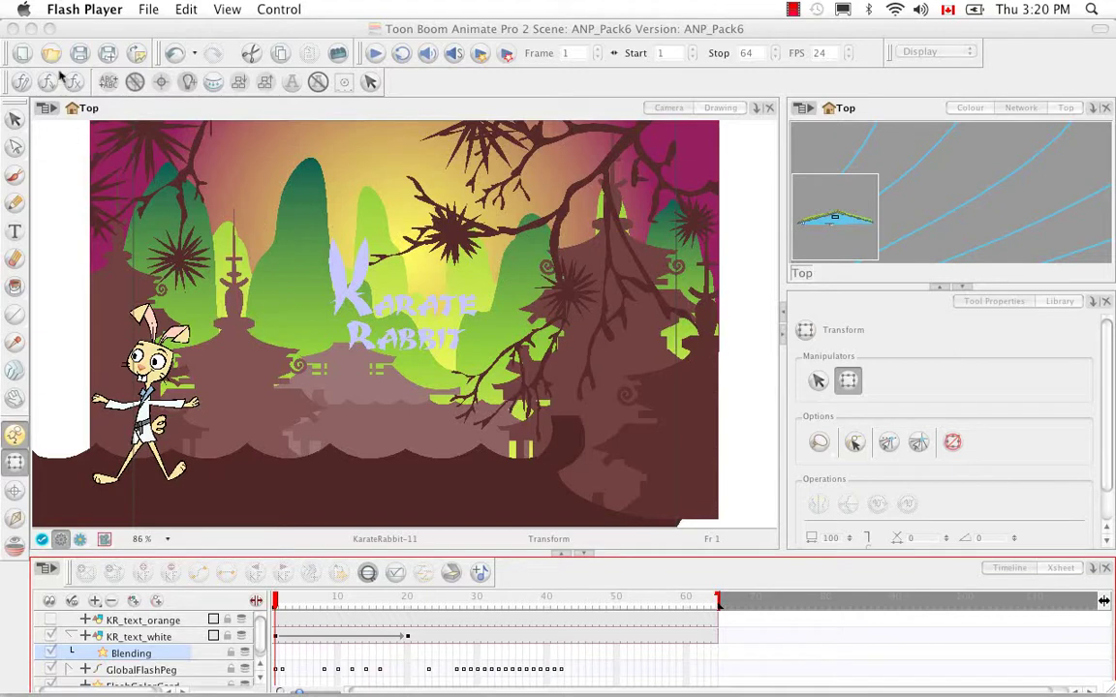
Save the current scene and open ANP_Pack13.anim from the ANP_Pack13 folder in Pack21
click(52, 55)
click(53, 55)
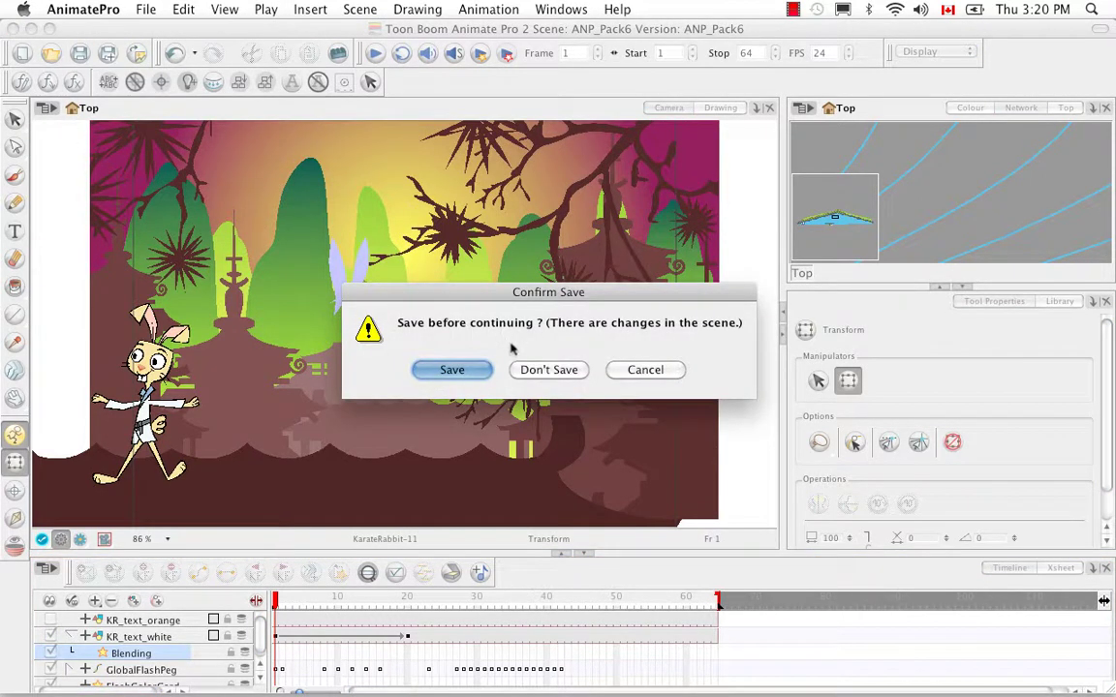
click(481, 368)
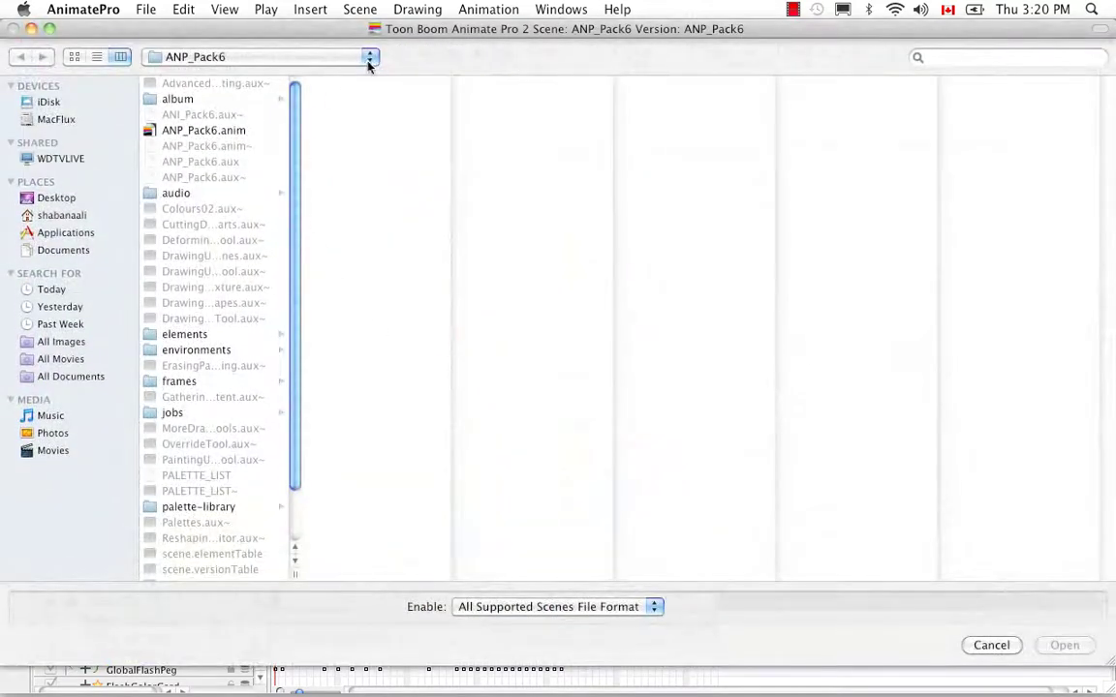
click(368, 60)
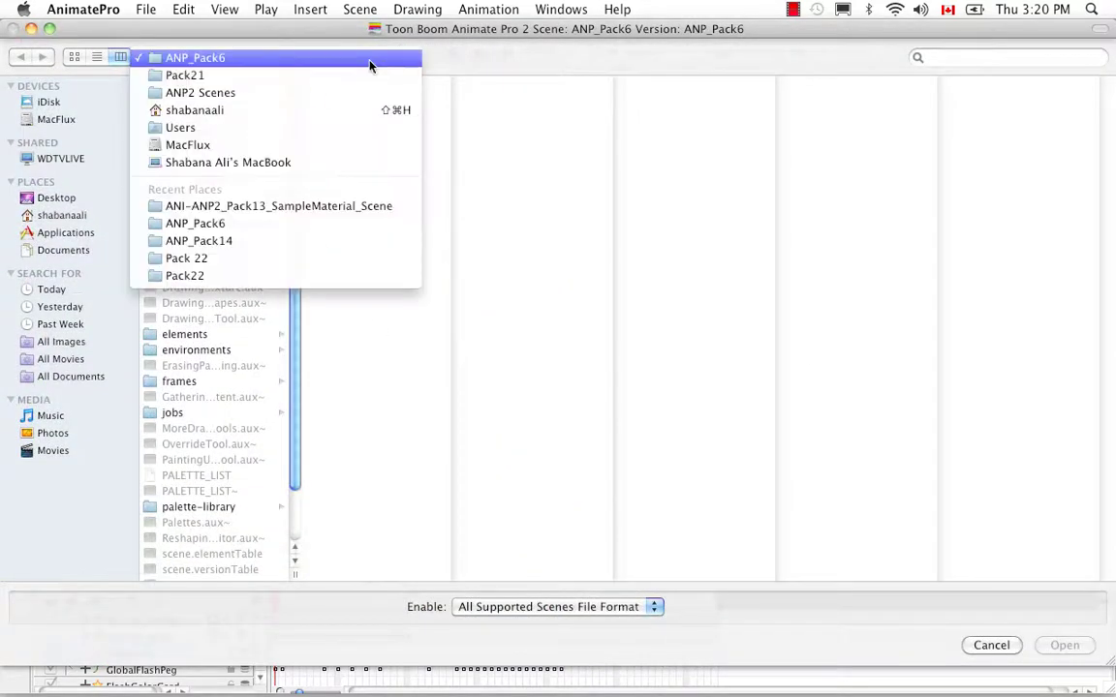
click(361, 76)
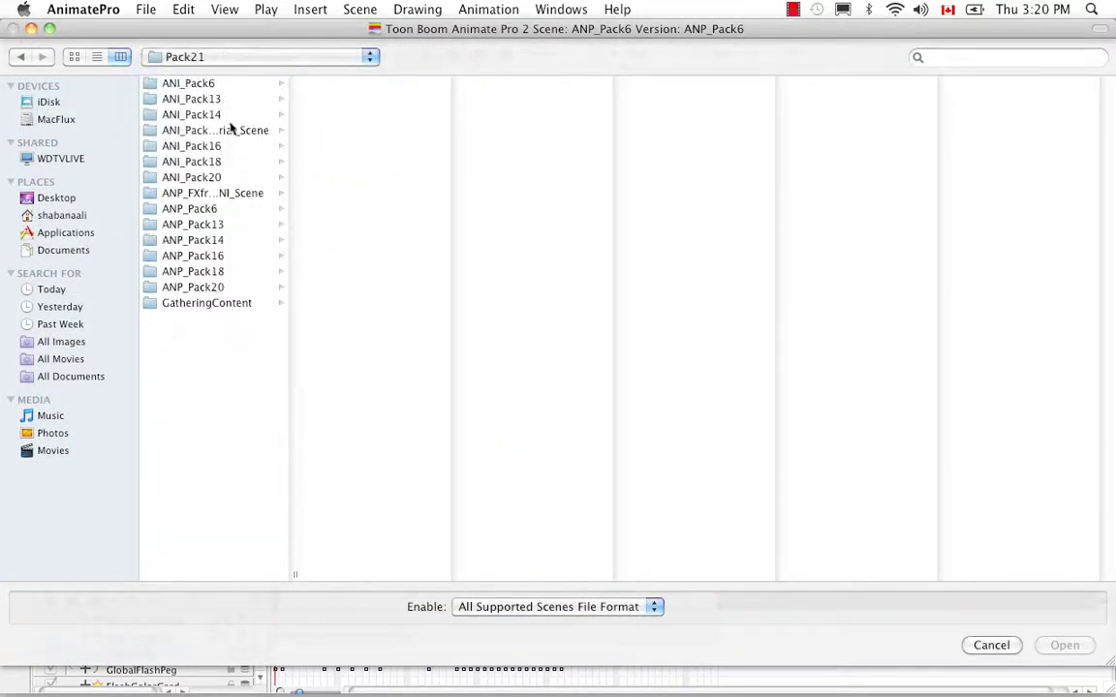
click(206, 222)
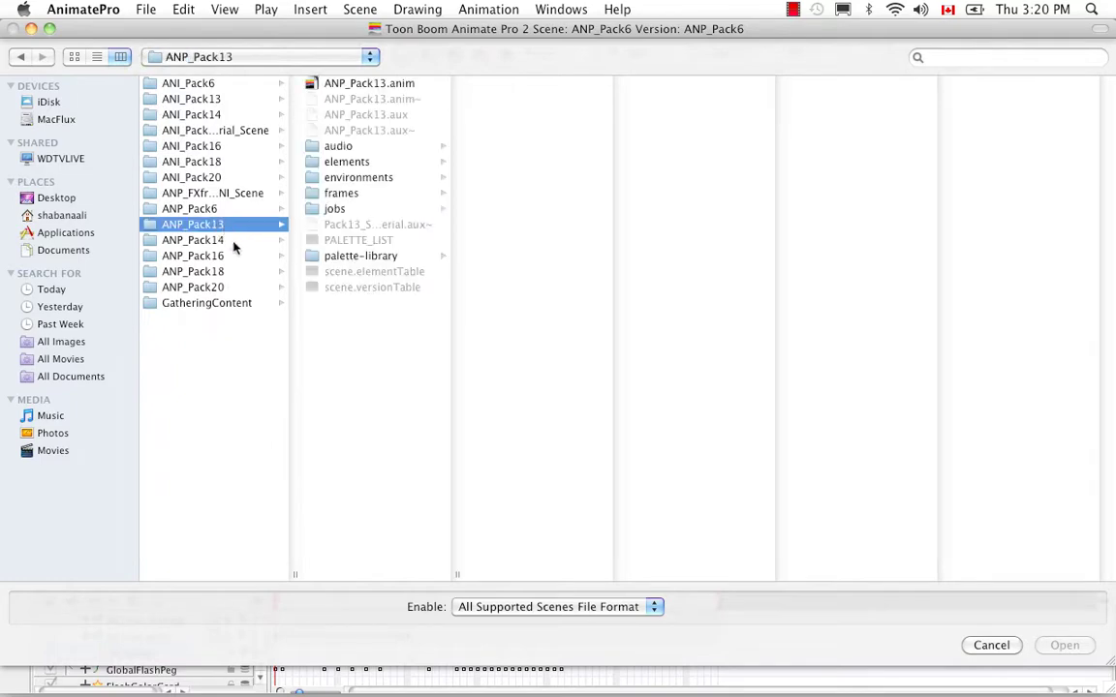
click(343, 87)
click(1064, 644)
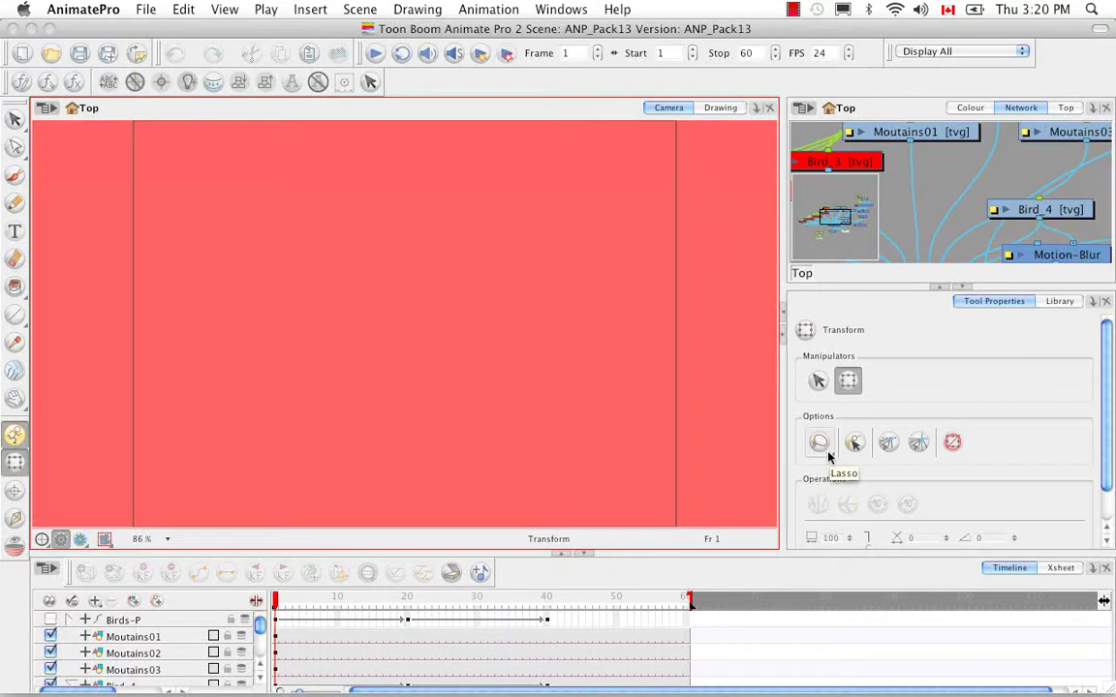
Show the rendered preview of the mountain scene and scrub the timeline from frame 1 to frame 40
click(82, 539)
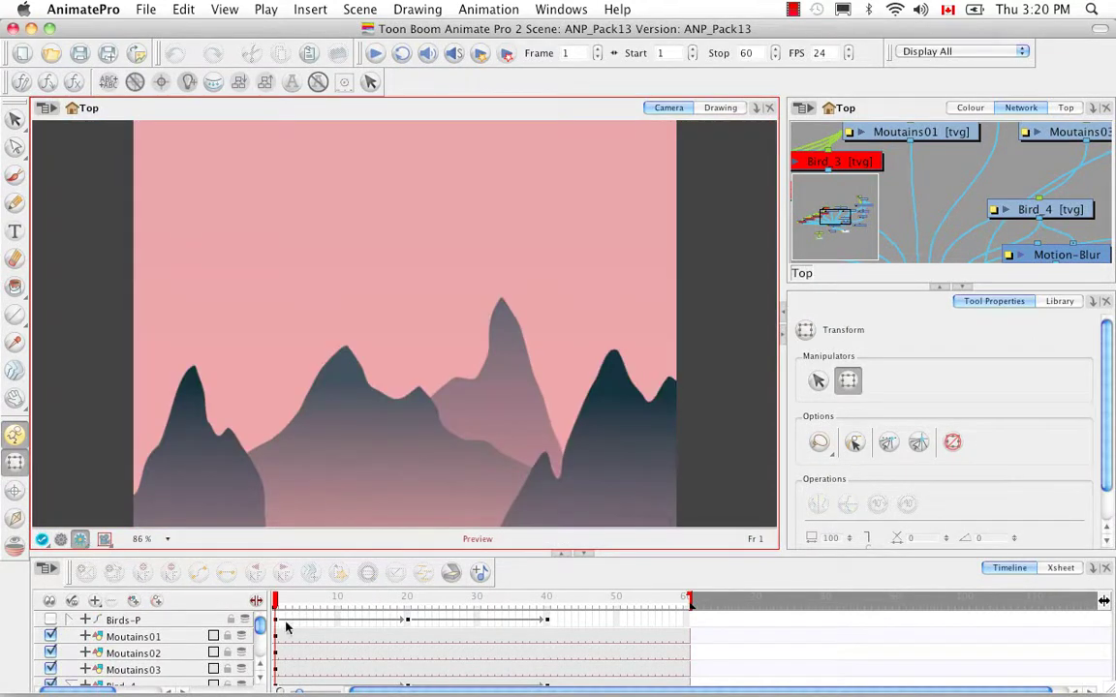
drag(276, 600, 546, 606)
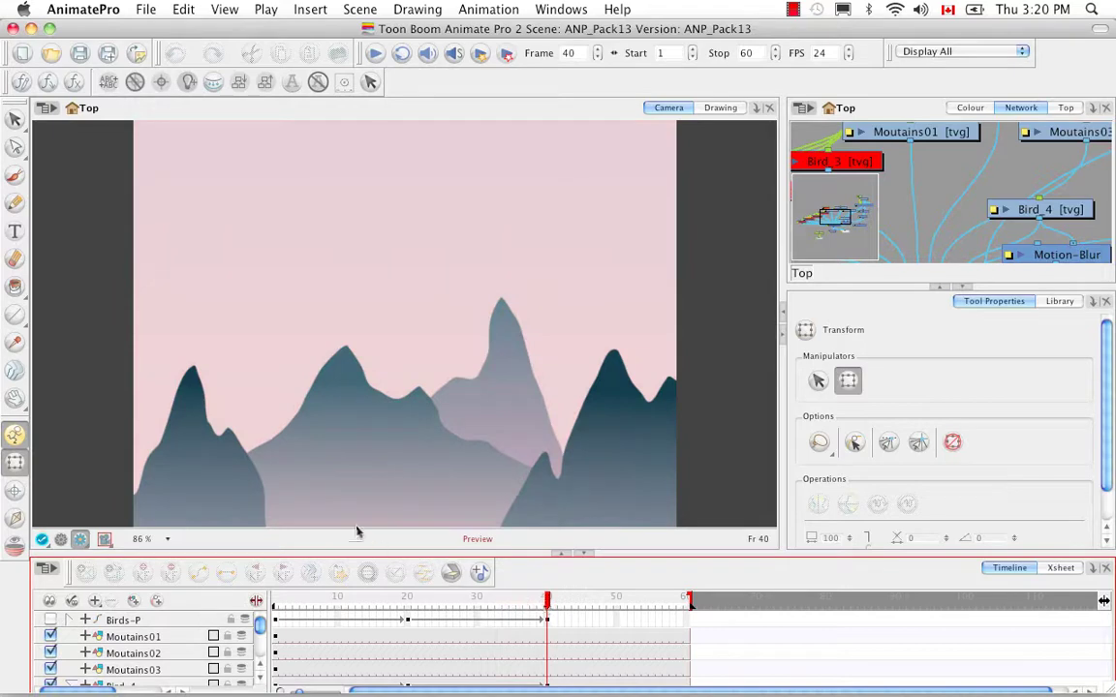
Start a Flash Video export of the scene and browse to the Pack22 folder inside ANP2 Scenes as the output location
click(142, 12)
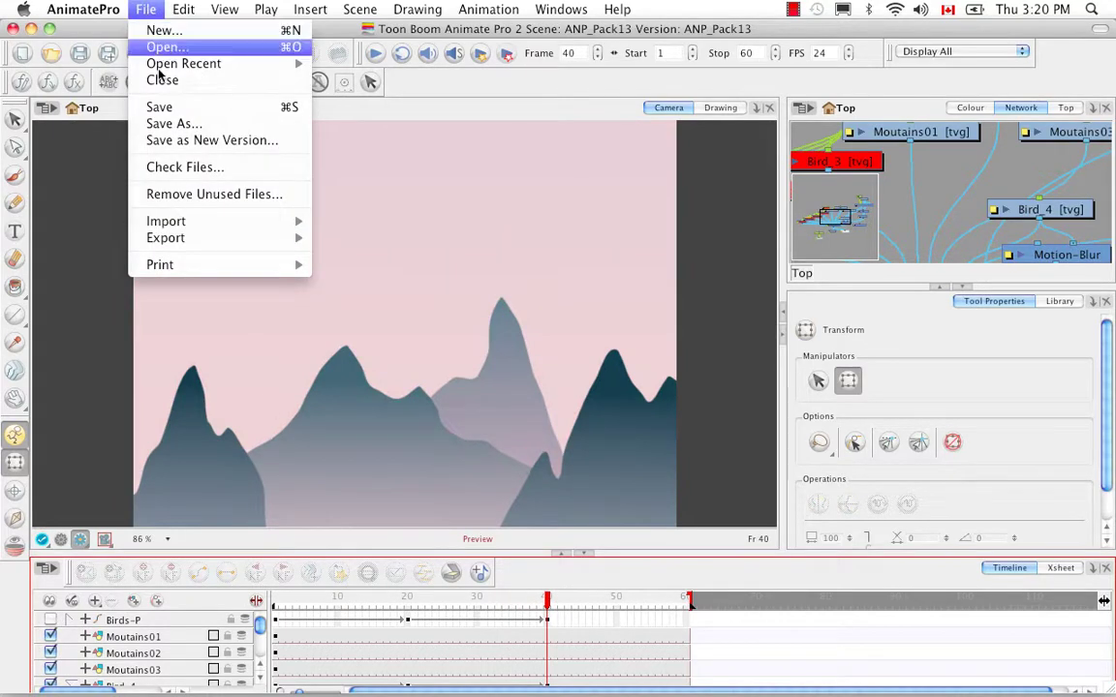
mouse_move(200, 245)
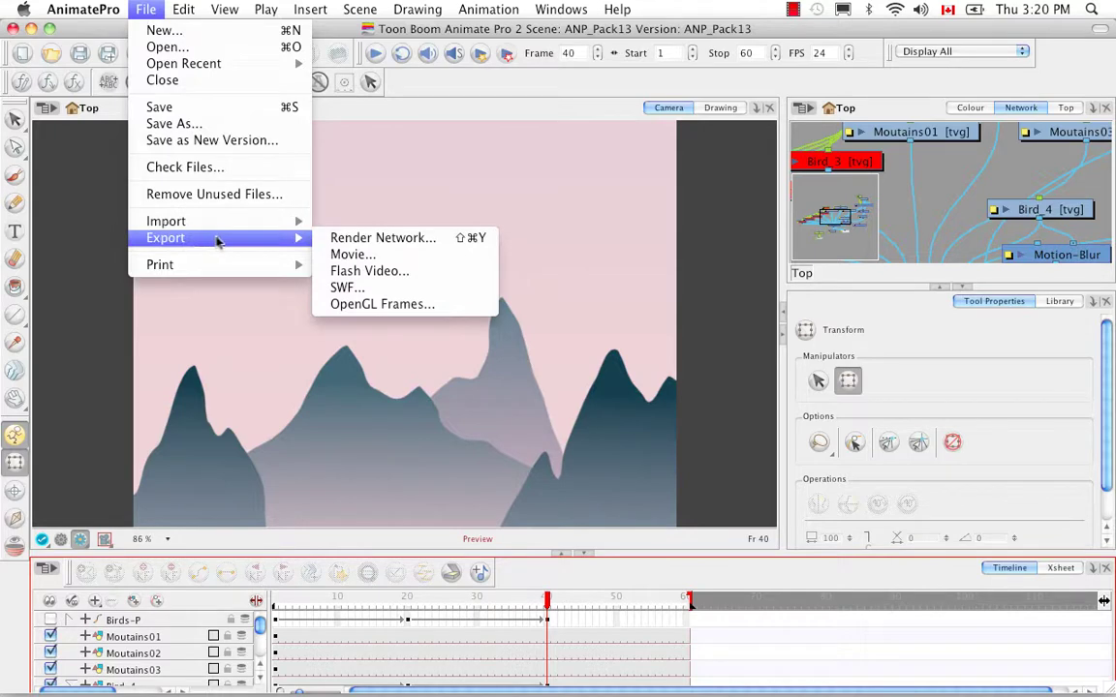
click(449, 276)
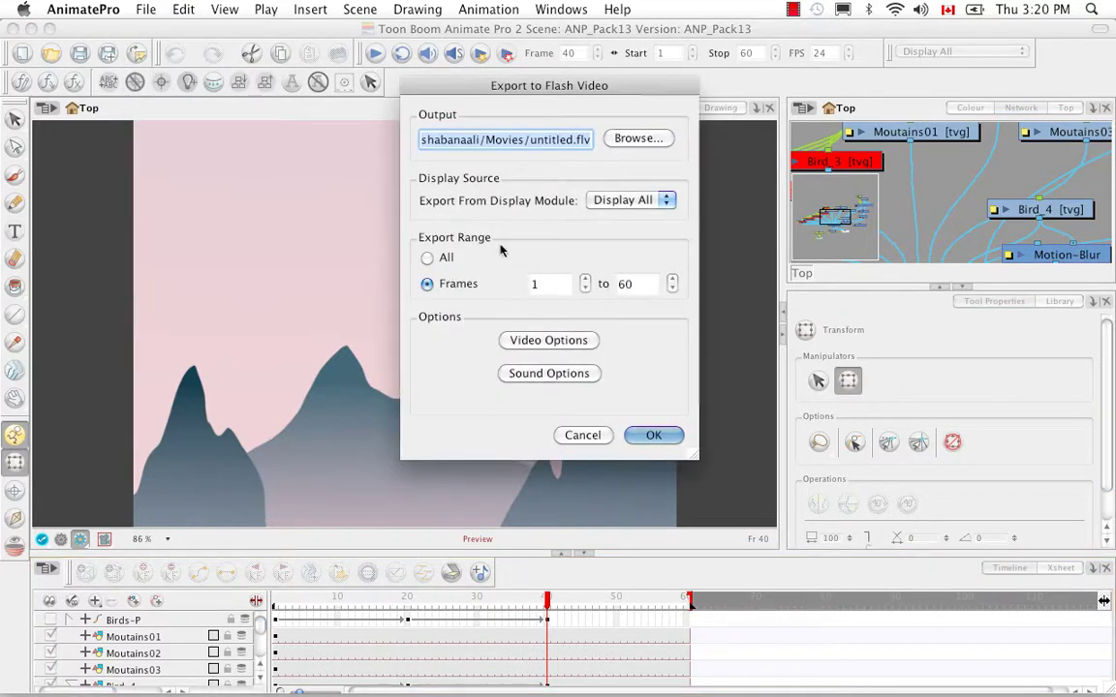
click(660, 141)
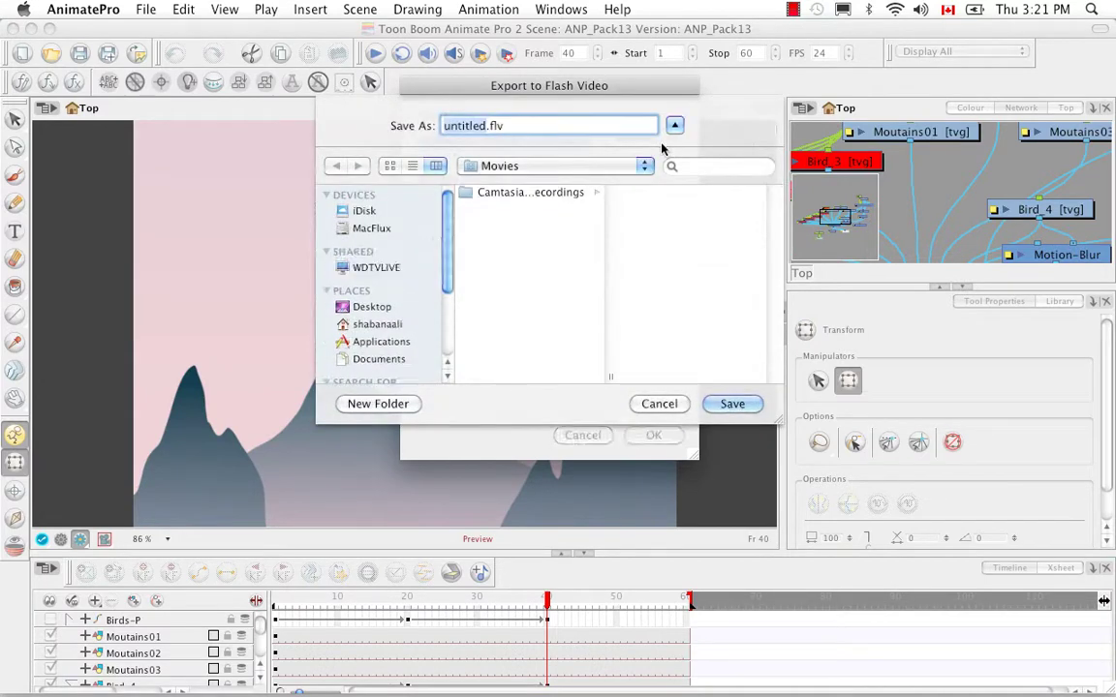
click(649, 168)
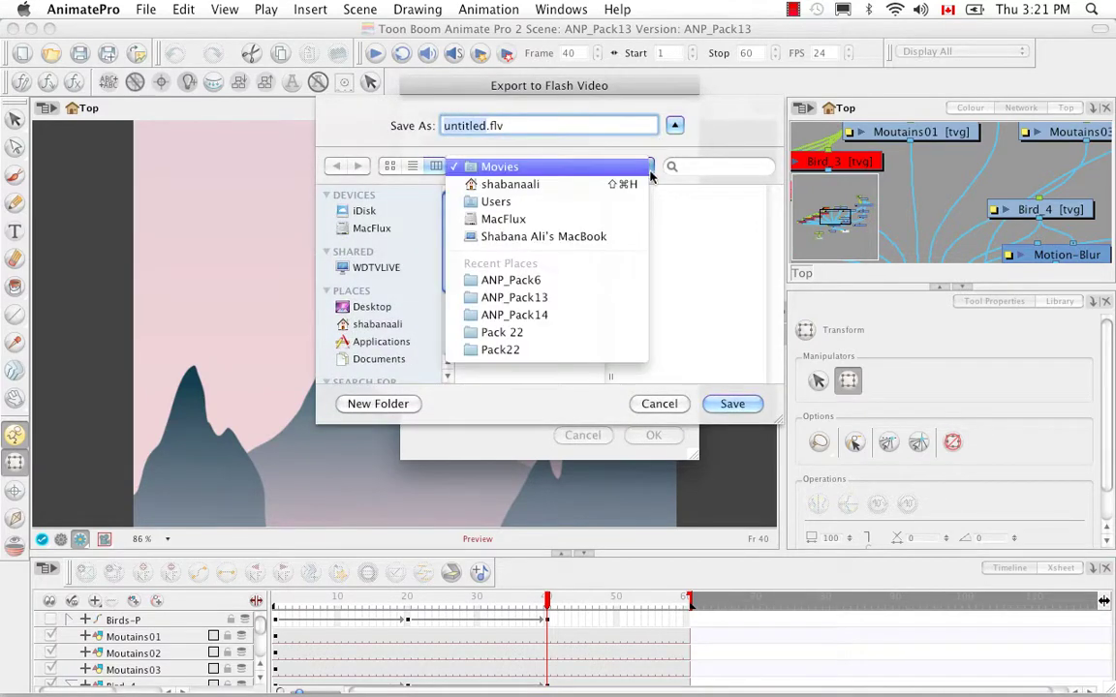
click(622, 190)
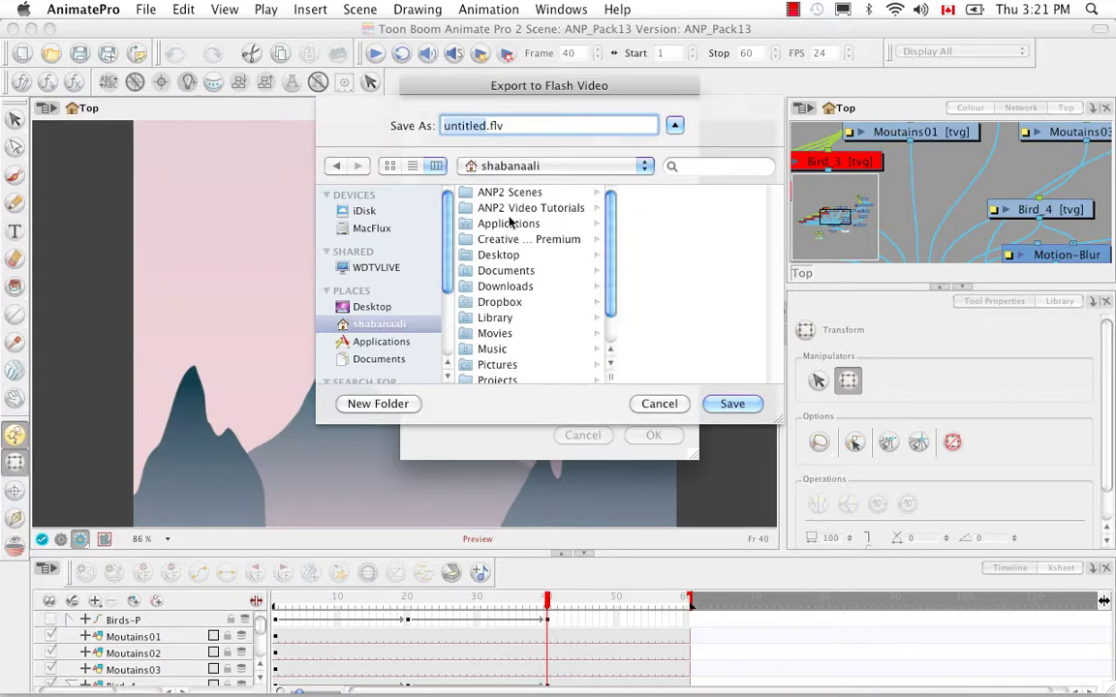
click(523, 194)
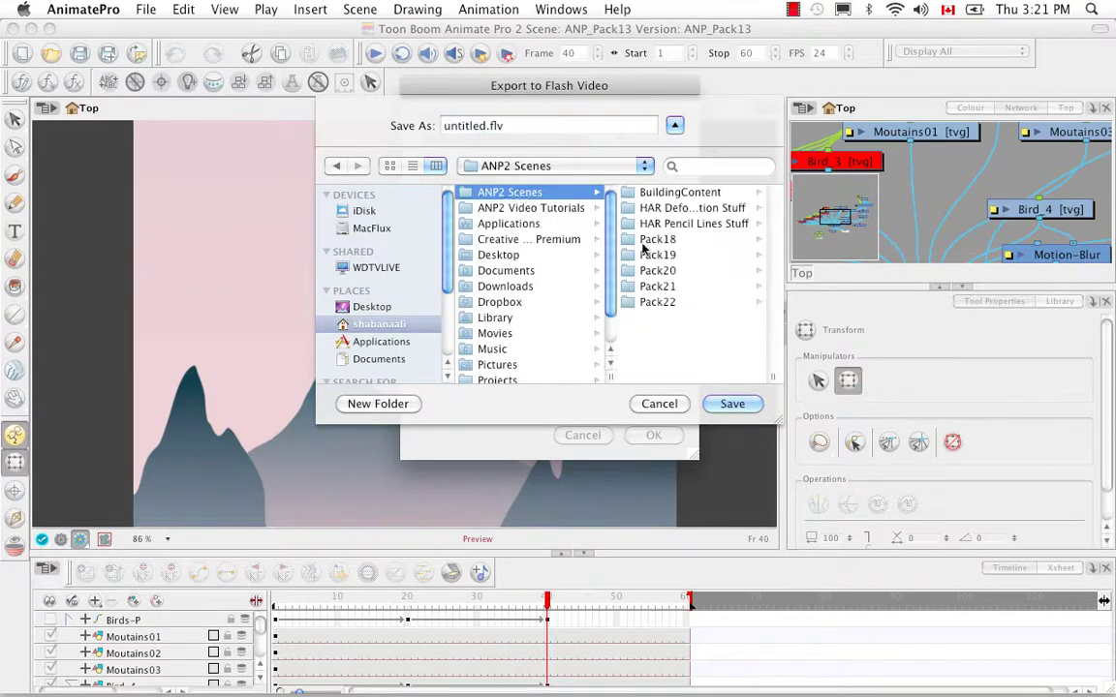
click(670, 304)
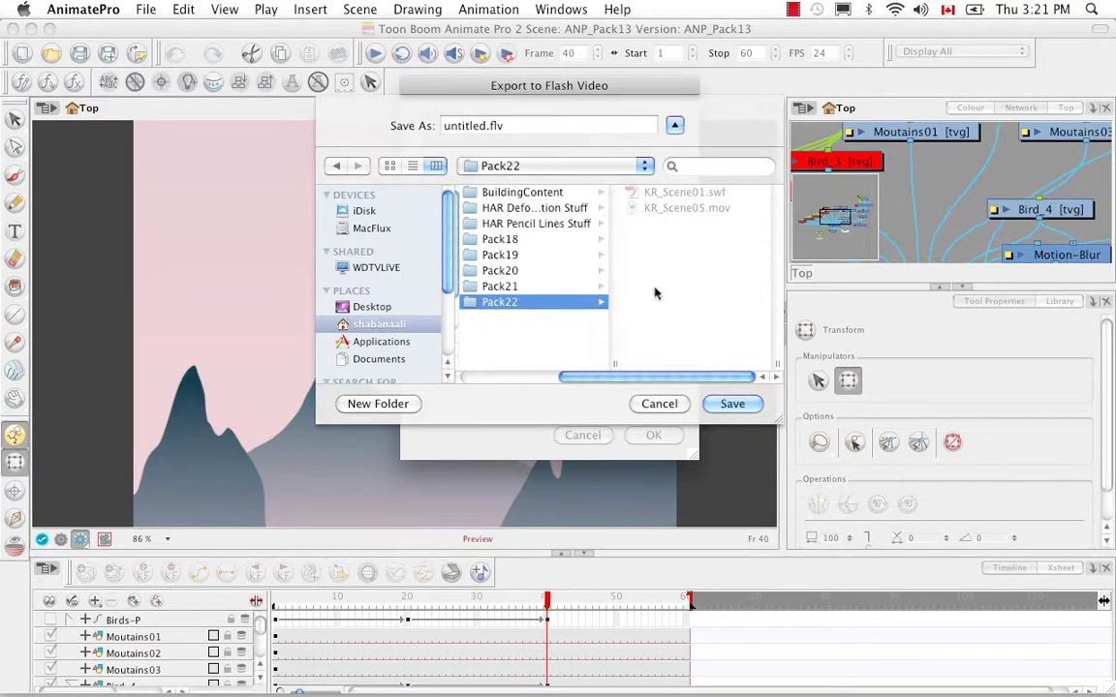
Name the output file KR_Scene02.flv and save the output path
click(467, 125)
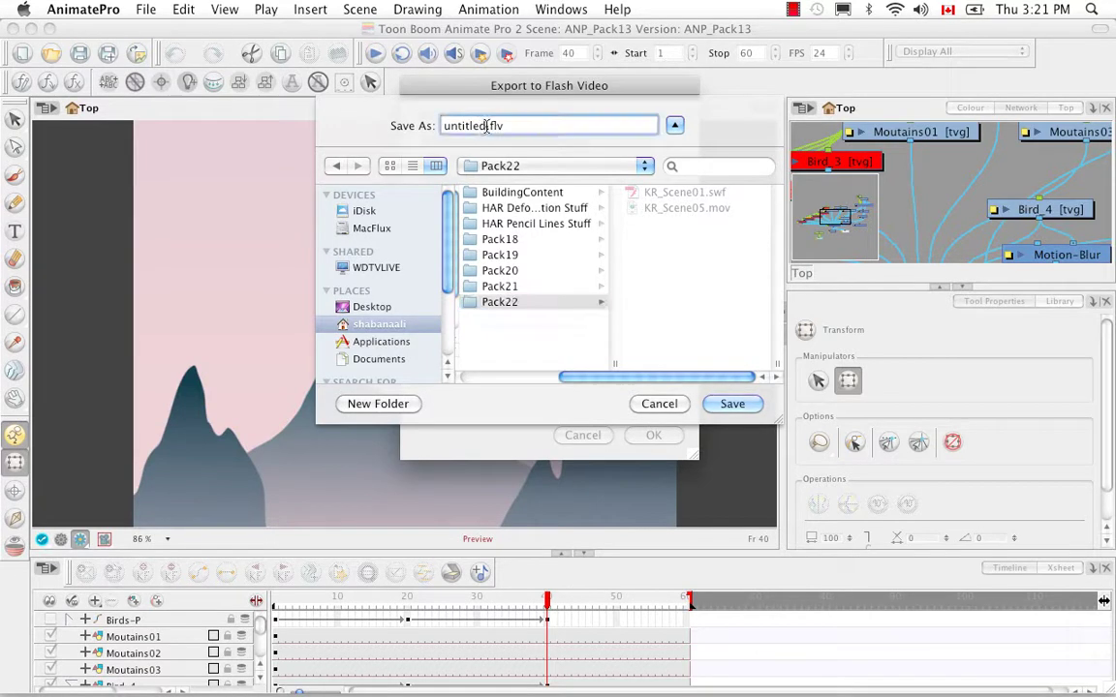
key(BackSpace)
text(KR_)
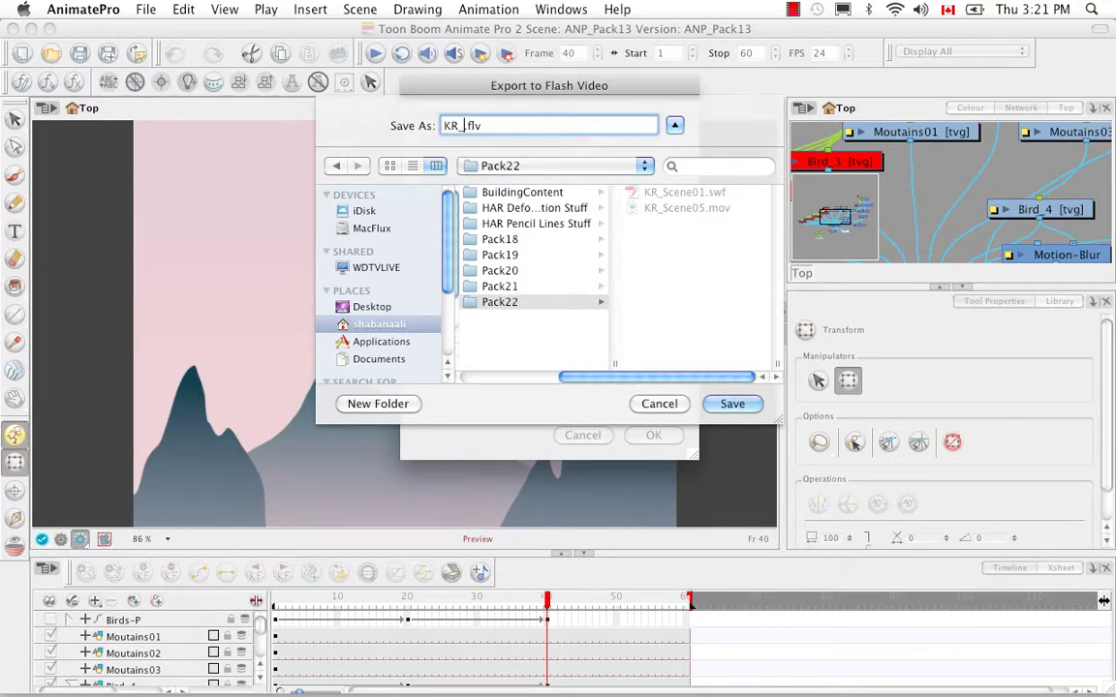
text(Scene02)
click(731, 403)
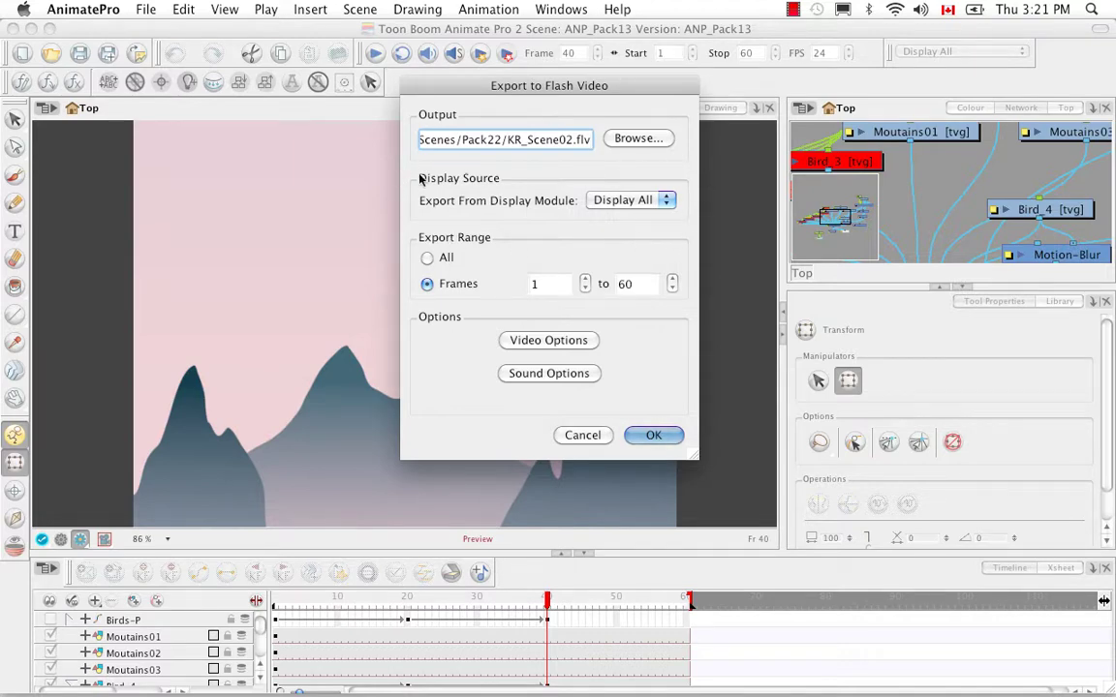
Keep Display All as the display source, set the export range to All, and accept the existing video options
click(664, 202)
click(687, 194)
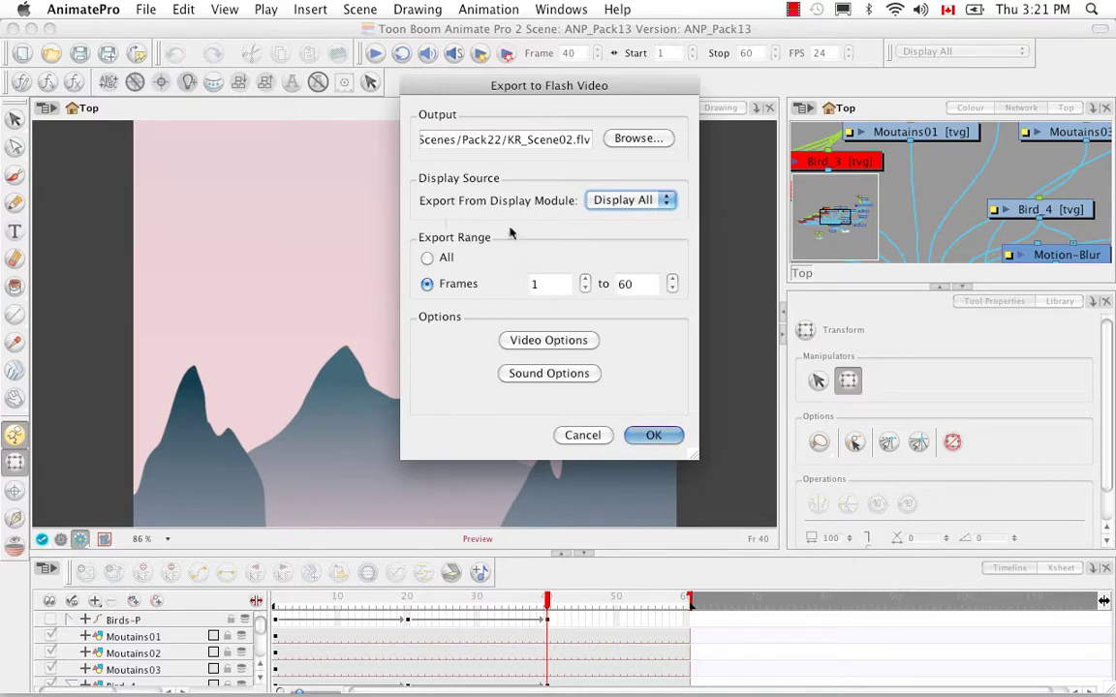
click(426, 259)
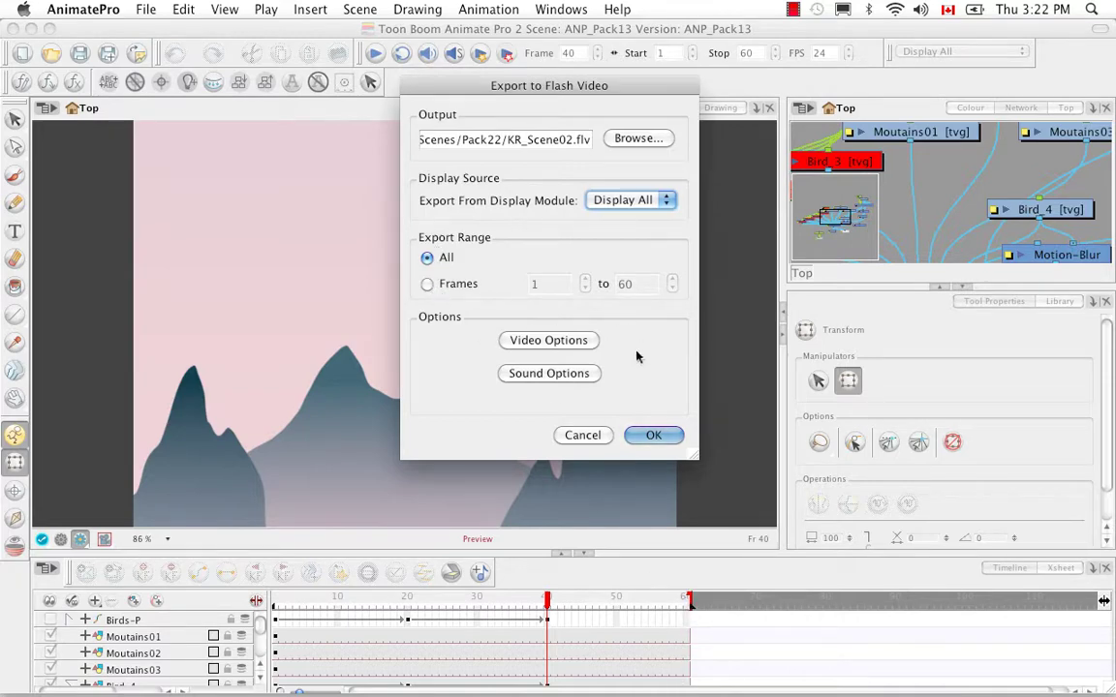
click(554, 343)
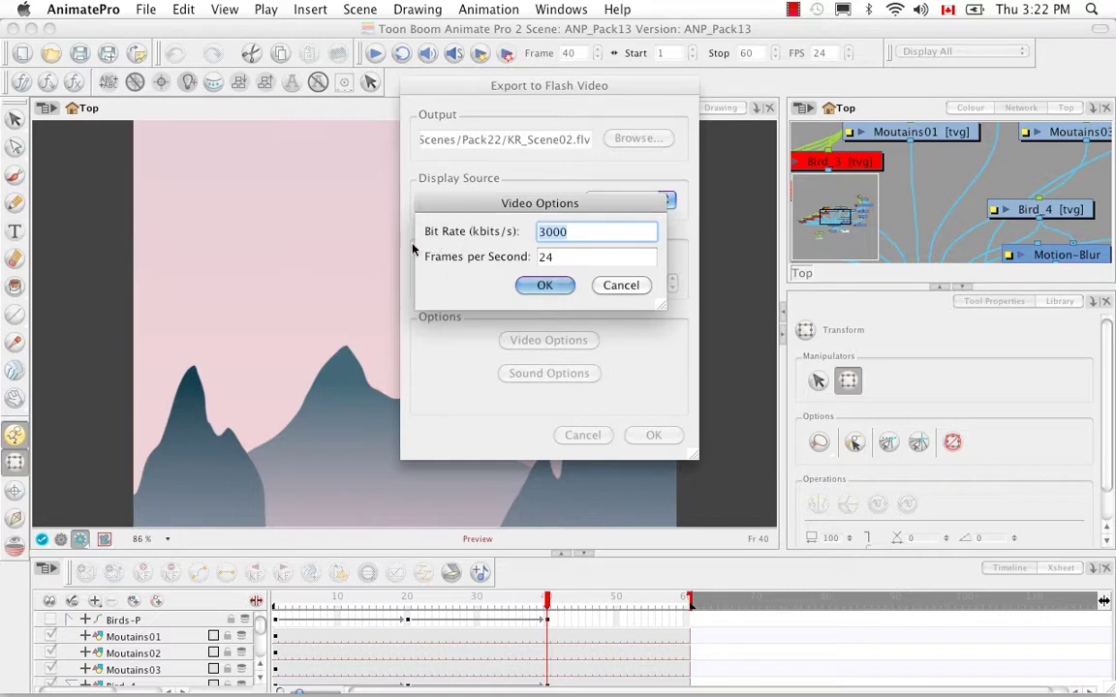
click(541, 286)
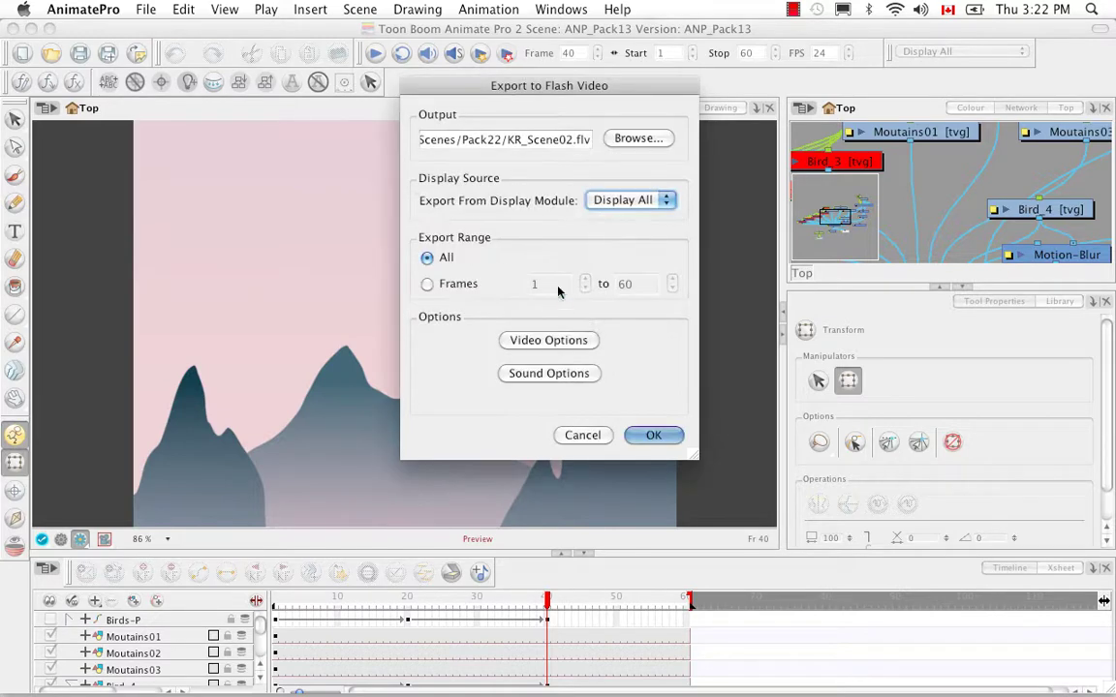
Set the export sound to stereo with a 44.100 kHz sample rate and run the Flash Video export
click(558, 376)
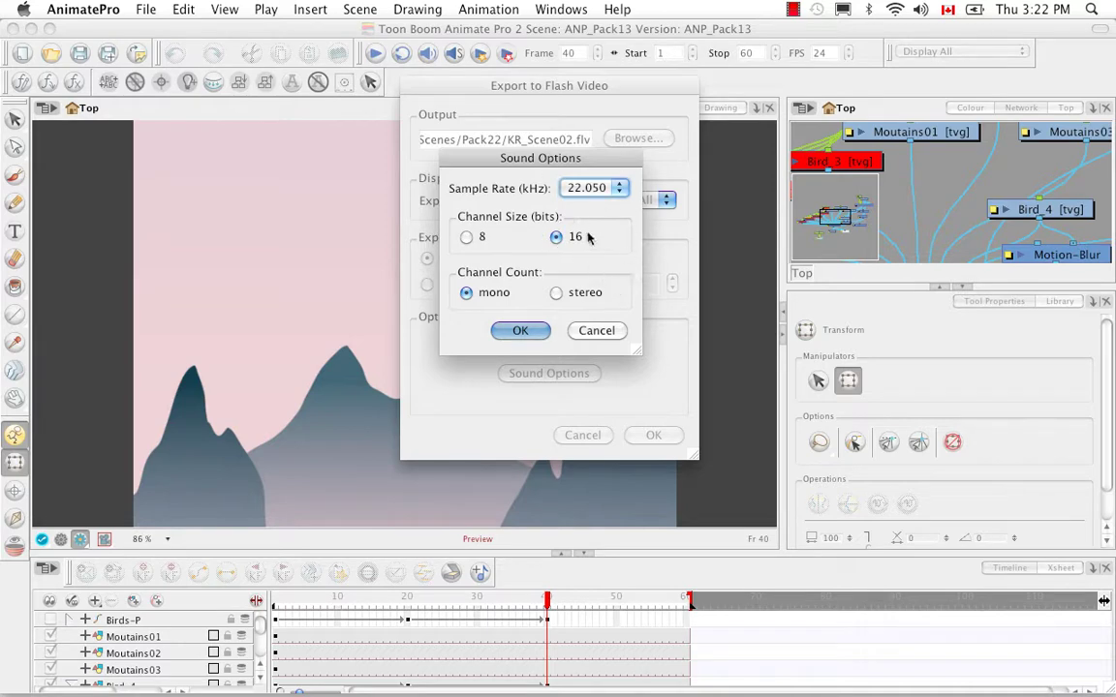
click(557, 294)
click(618, 189)
click(620, 201)
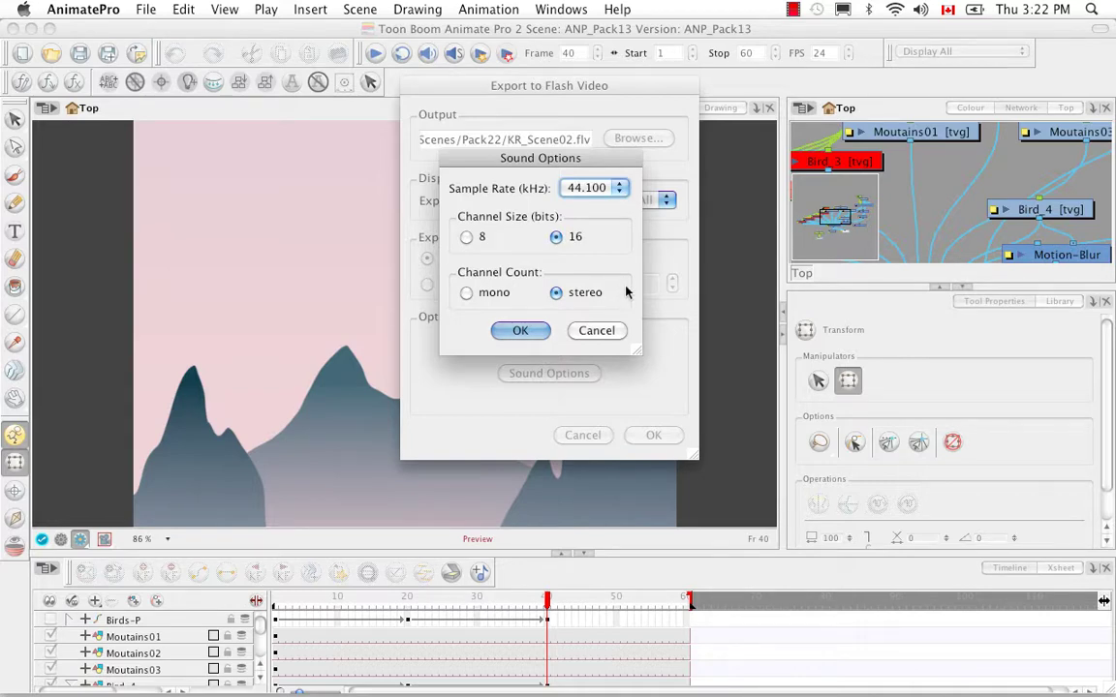
click(518, 331)
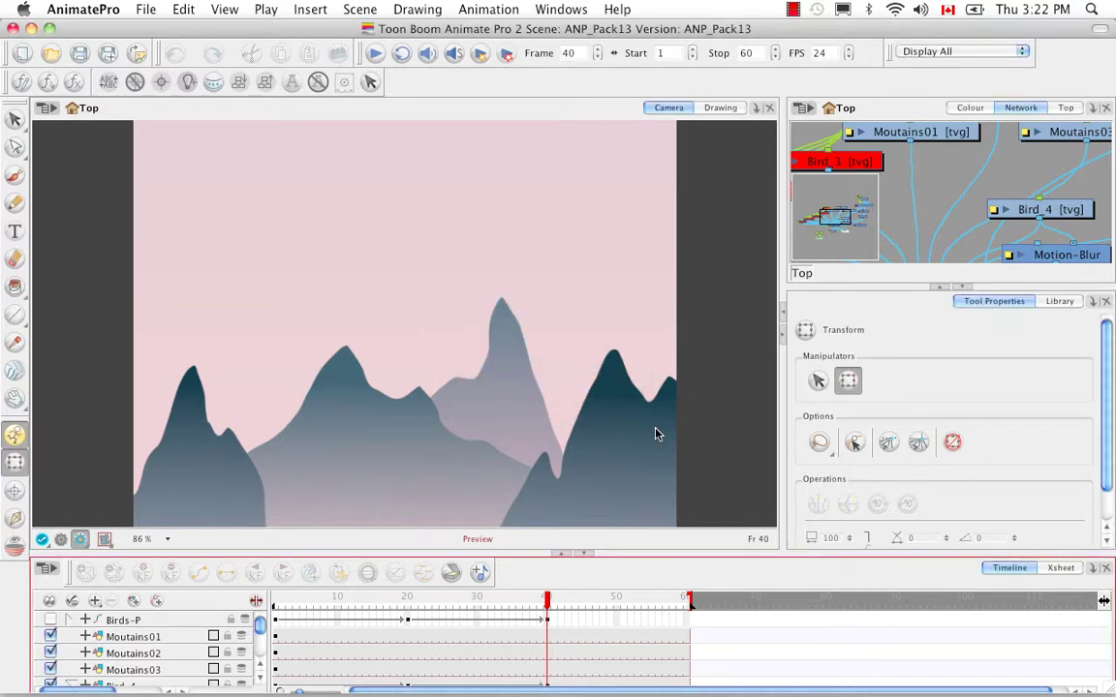
Switch to Finder and open KR_Scene02.flv from the Pack22 folder of ANP2 Scenes with Adobe Media Player
mouse_move(87, 693)
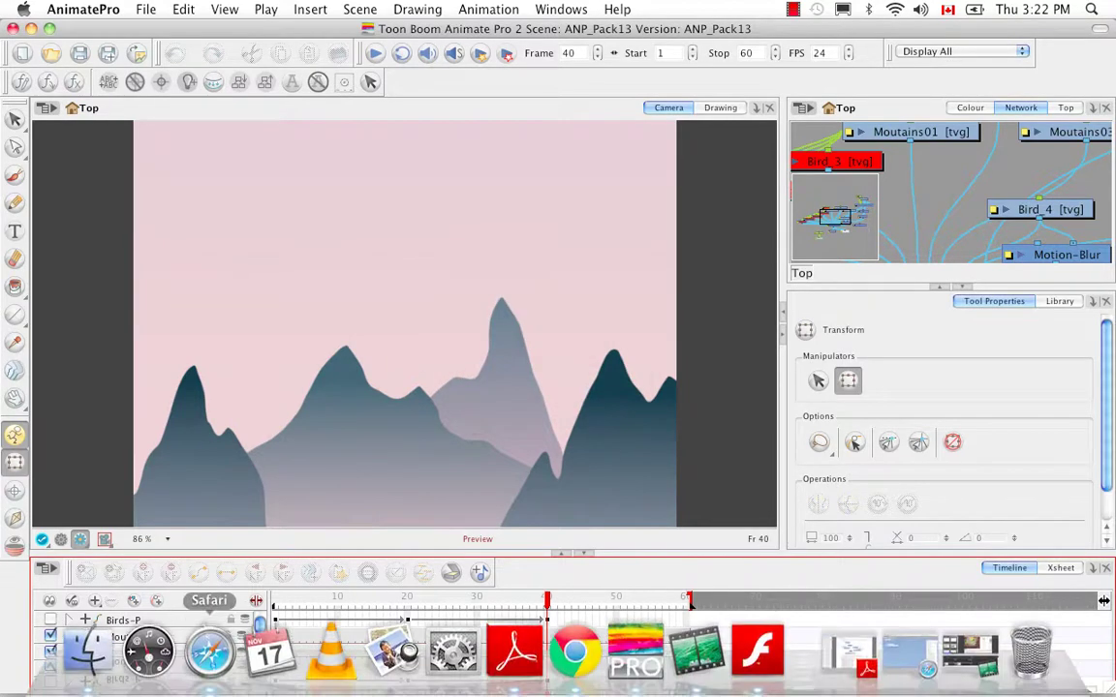
click(88, 644)
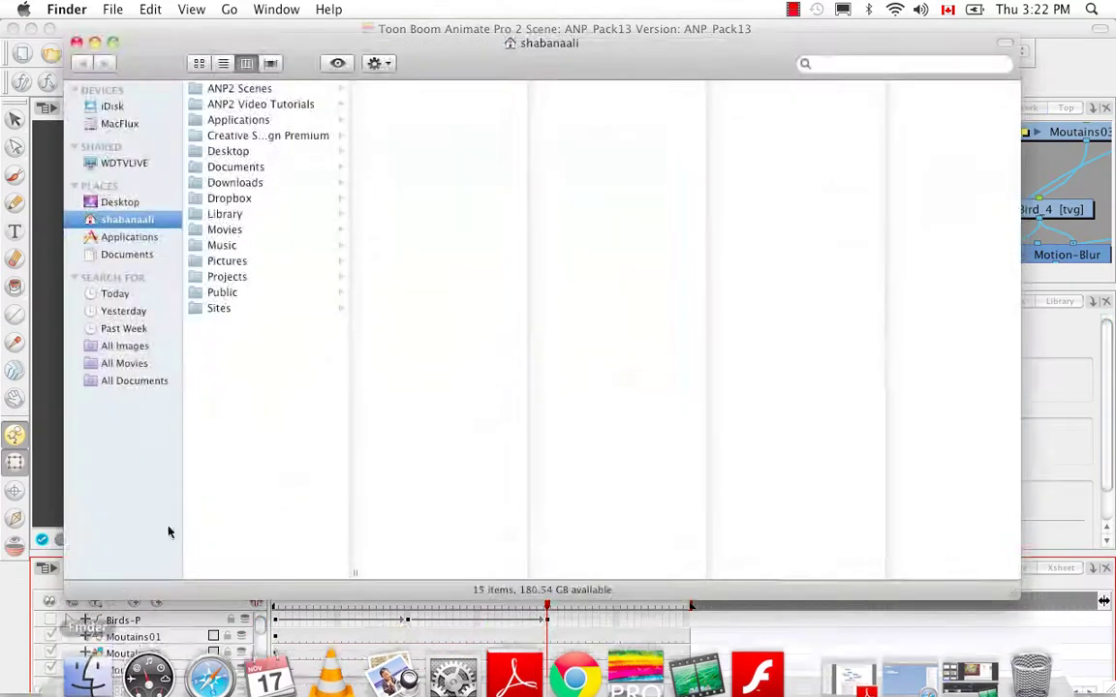
click(257, 92)
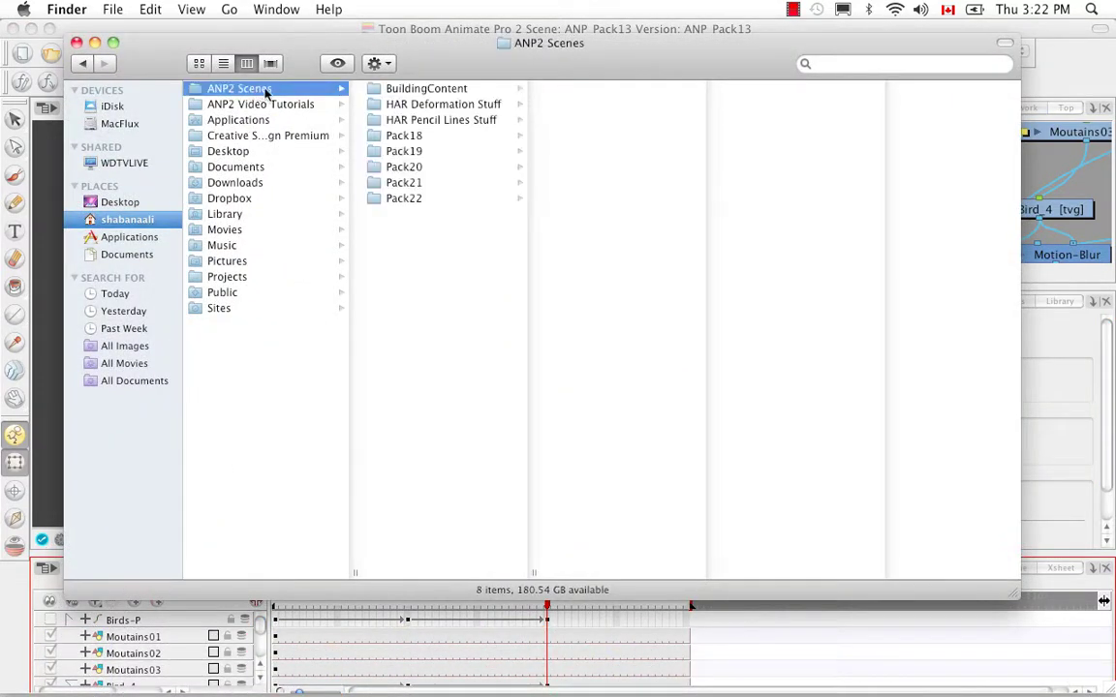
click(406, 199)
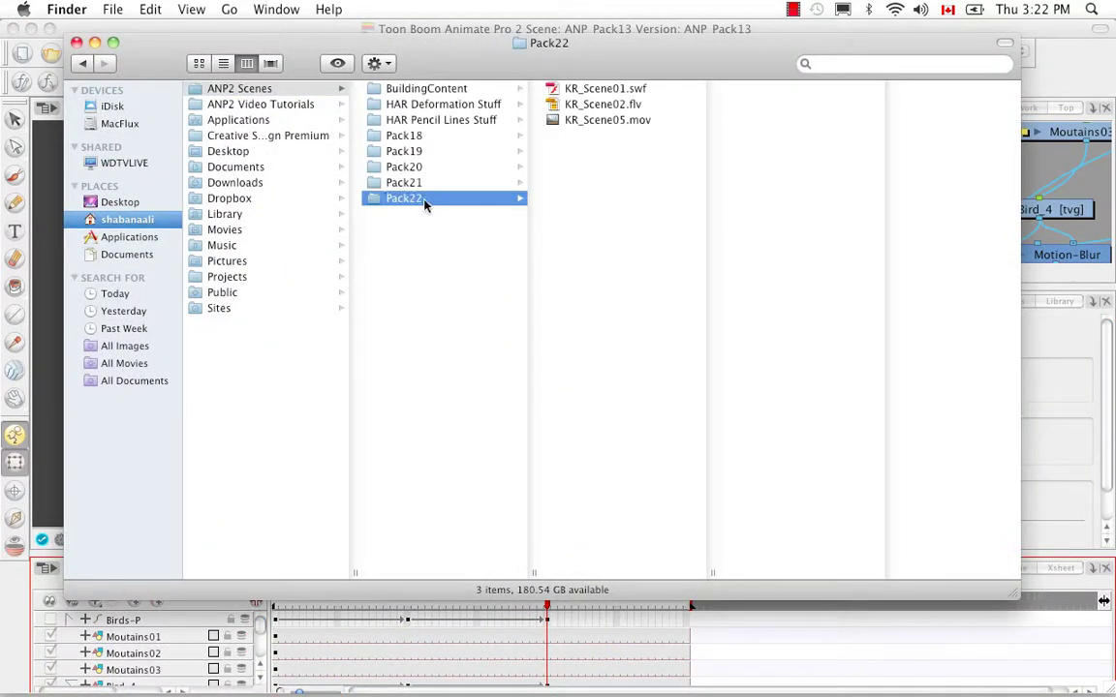
click(590, 105)
right_click(612, 104)
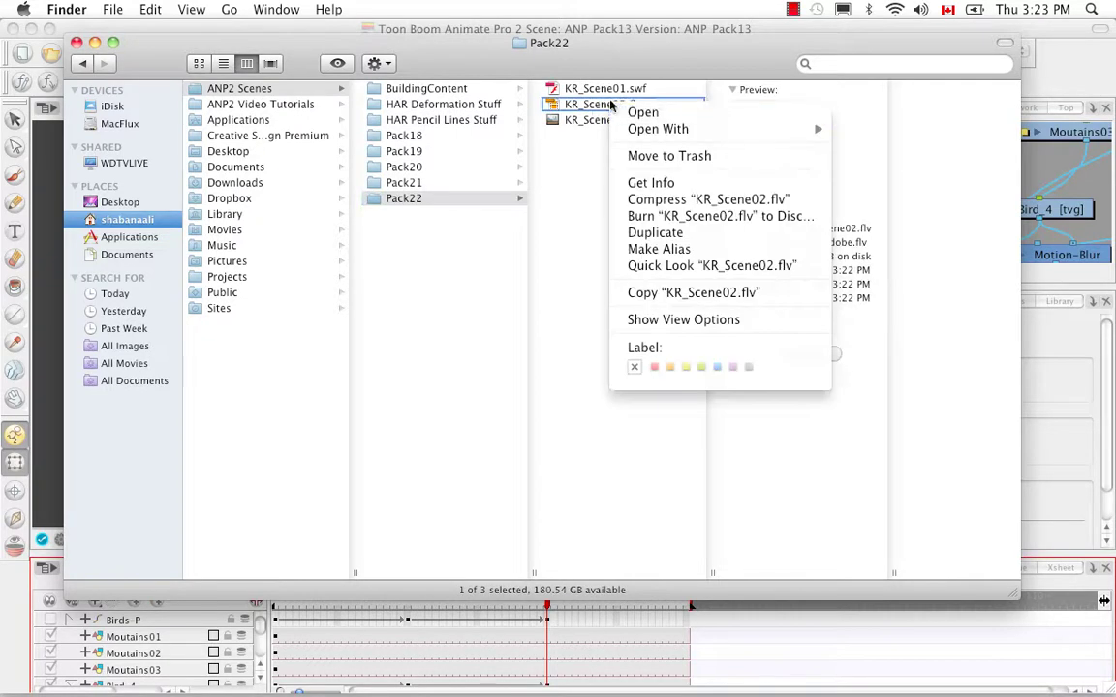
mouse_move(631, 133)
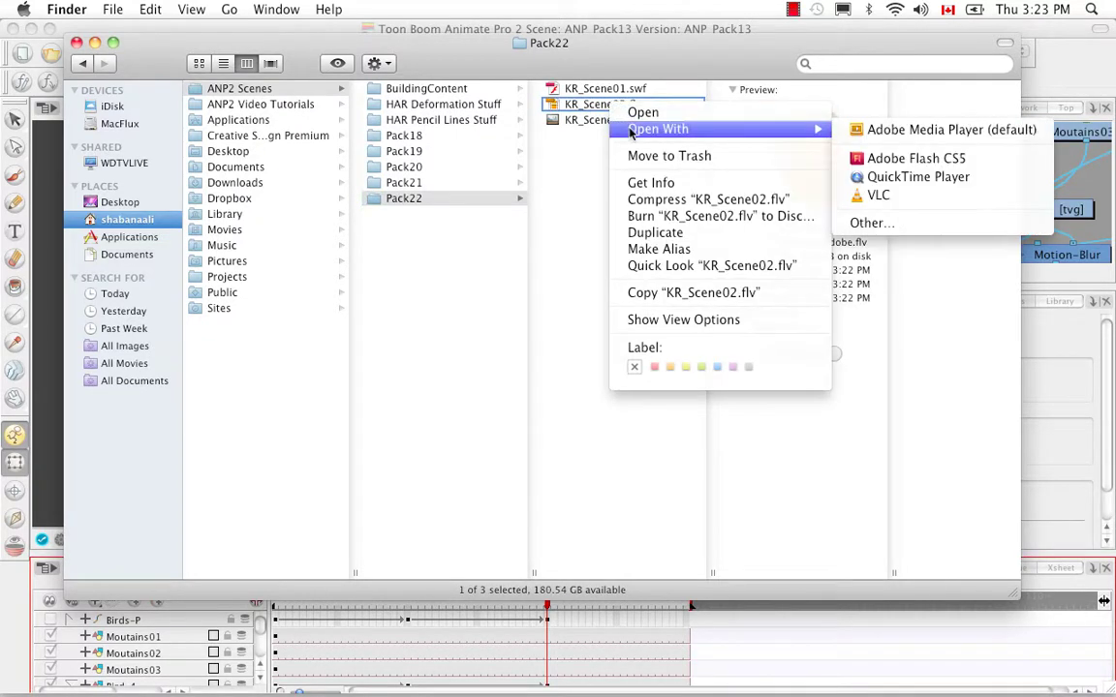
click(958, 131)
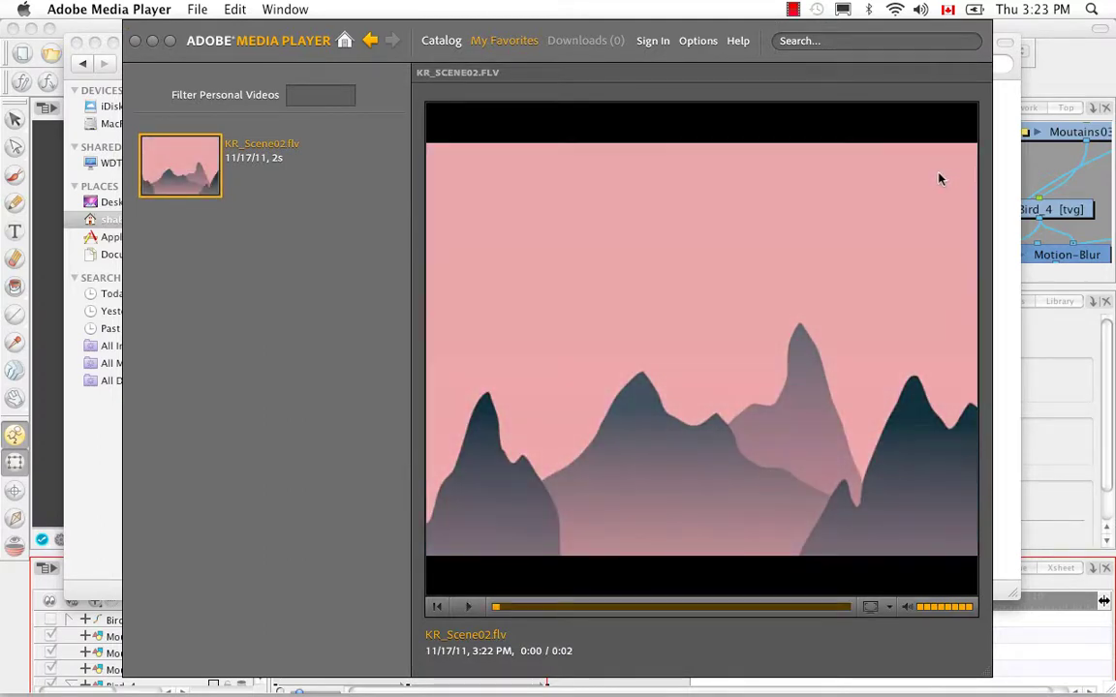
Play the exported KR_Scene02.flv, and close the media player and Finder windows
click(470, 608)
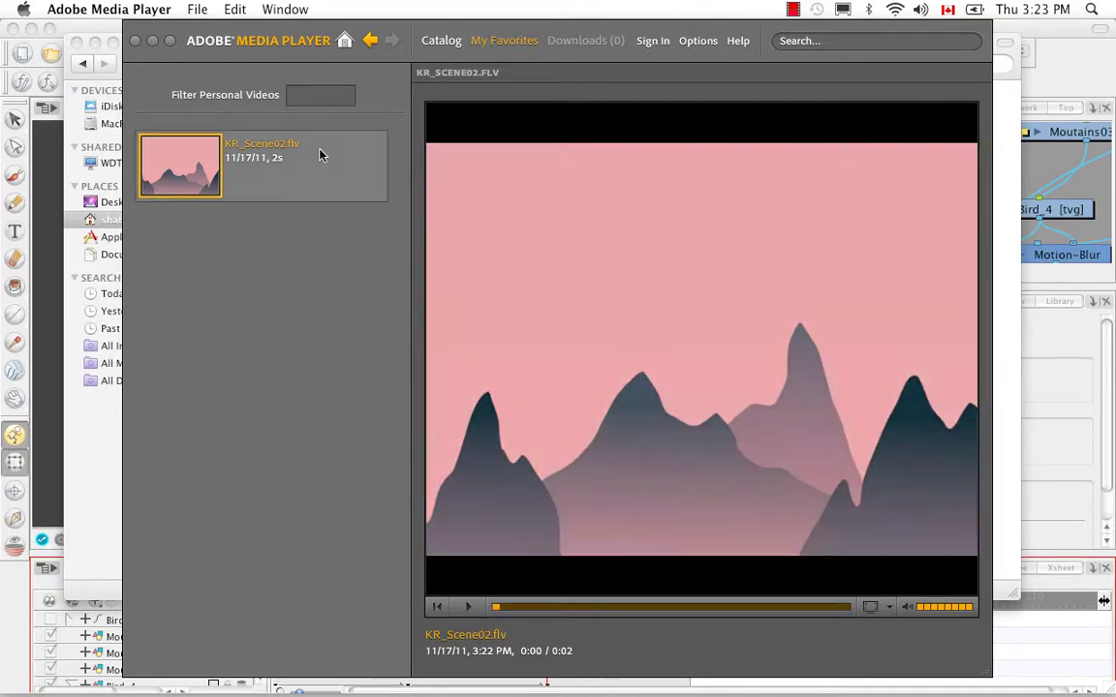
click(135, 41)
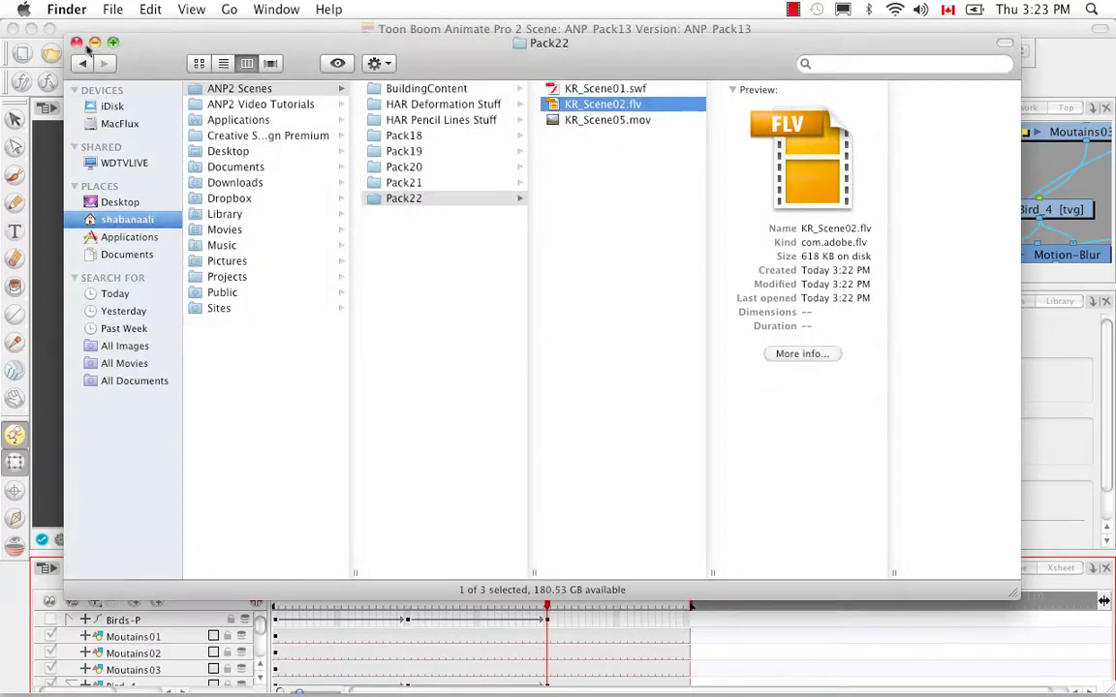
click(77, 44)
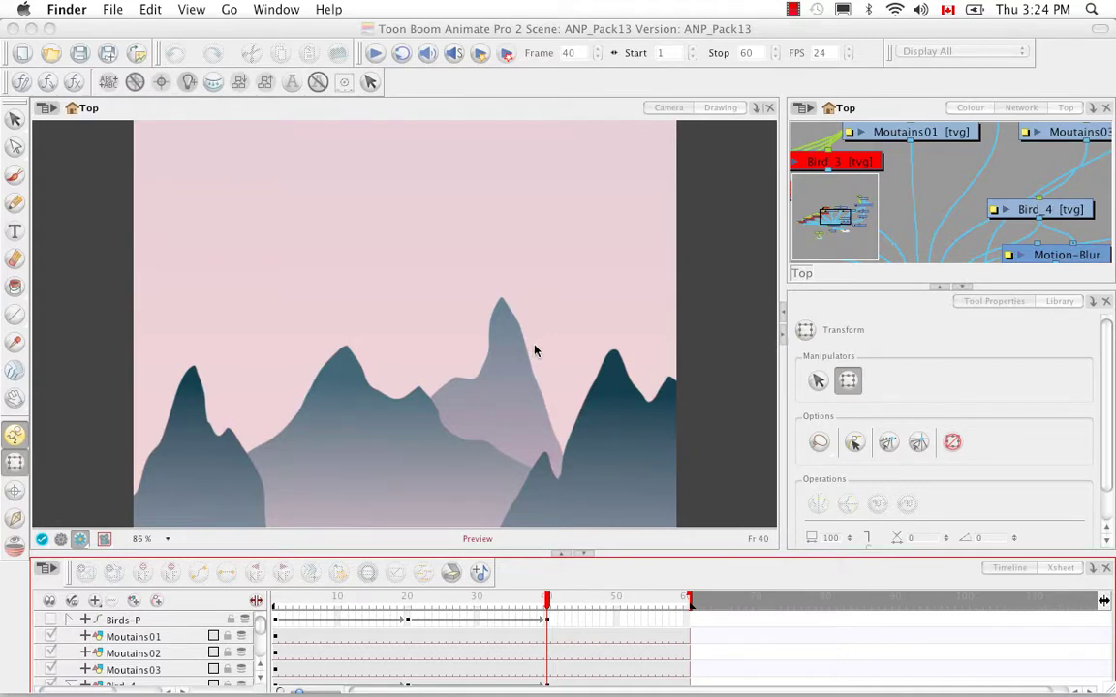
Return to Animate Pro and open ANP_Pack20.anim from the ANP_Pack20 folder in Pack21
click(85, 31)
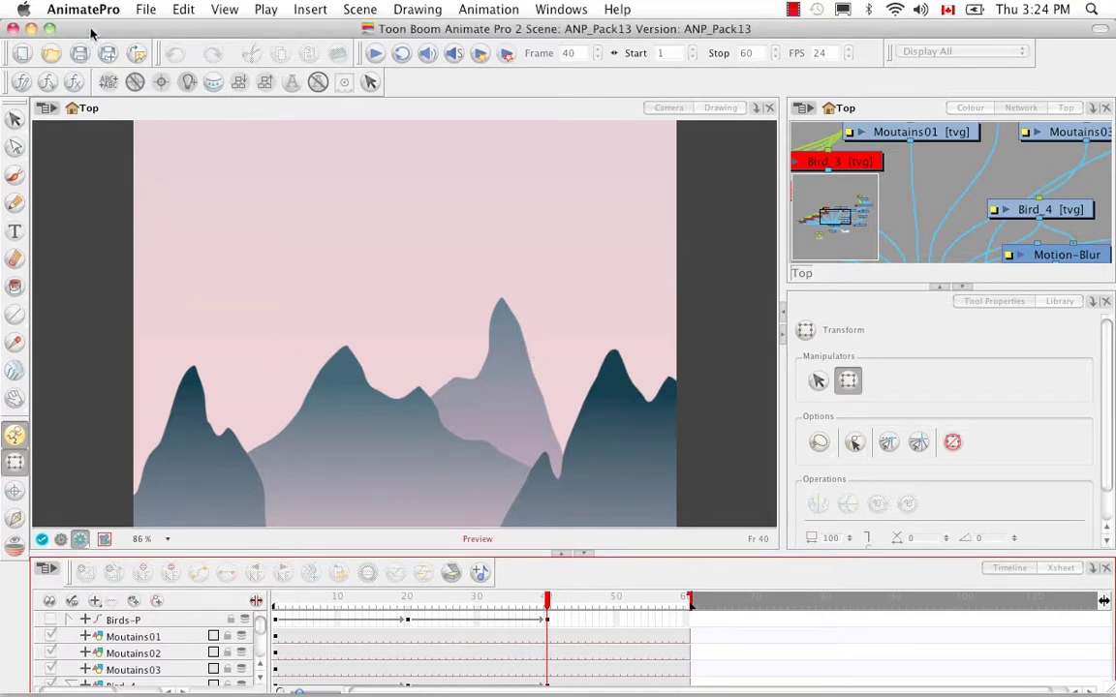
click(55, 53)
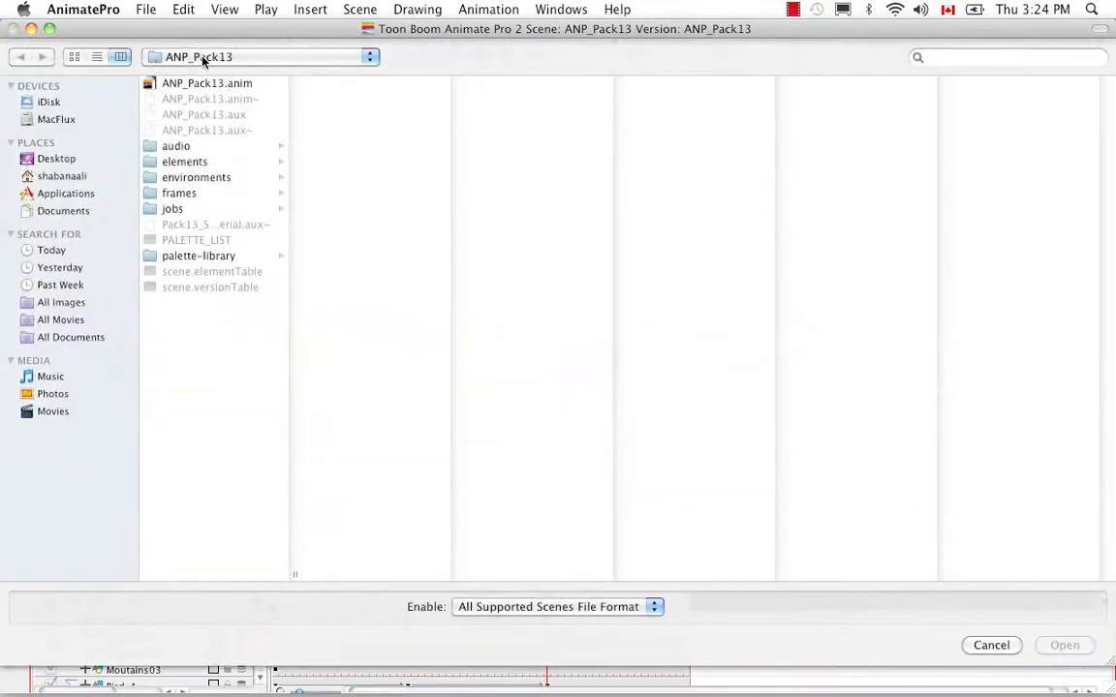
click(359, 60)
click(362, 77)
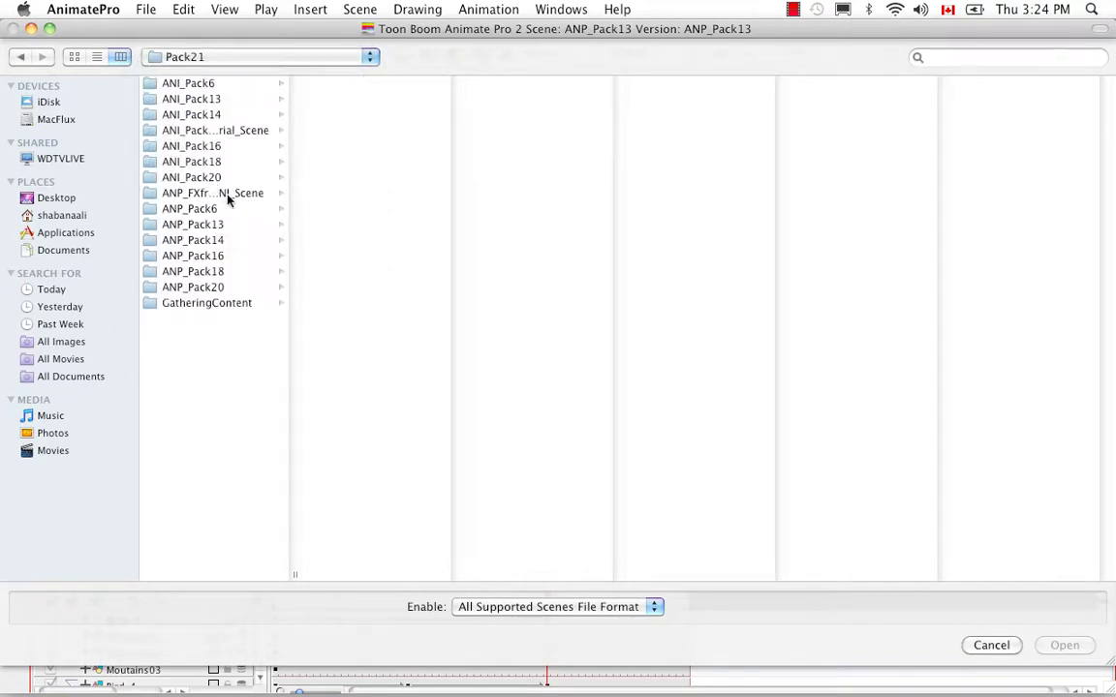
click(215, 289)
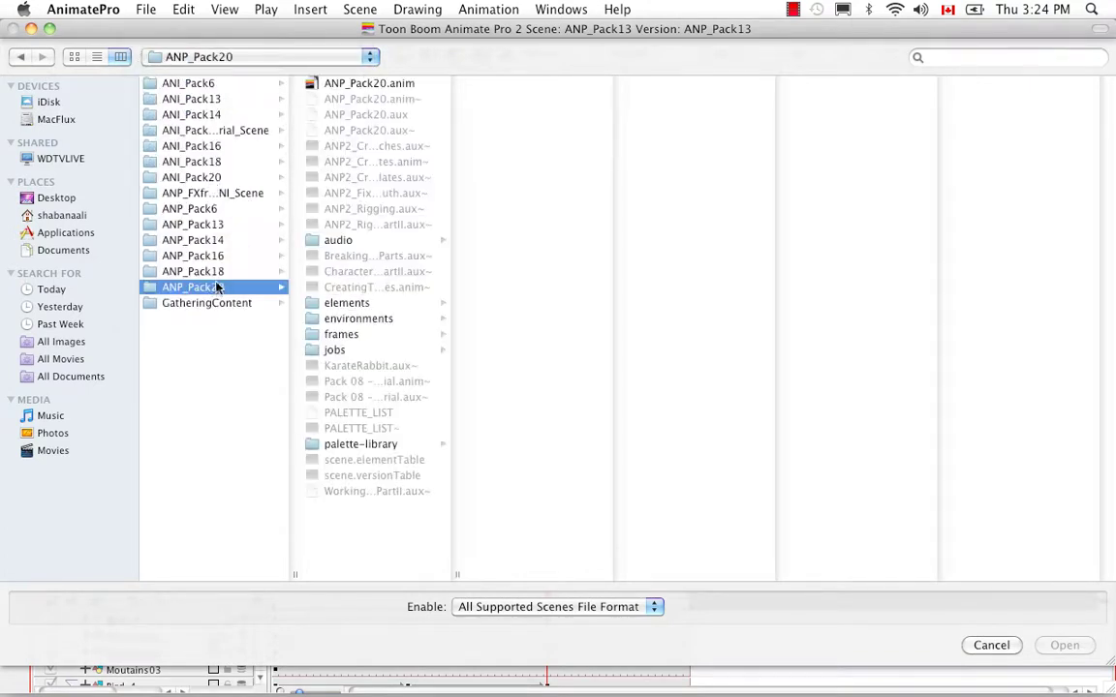
click(317, 83)
click(1065, 644)
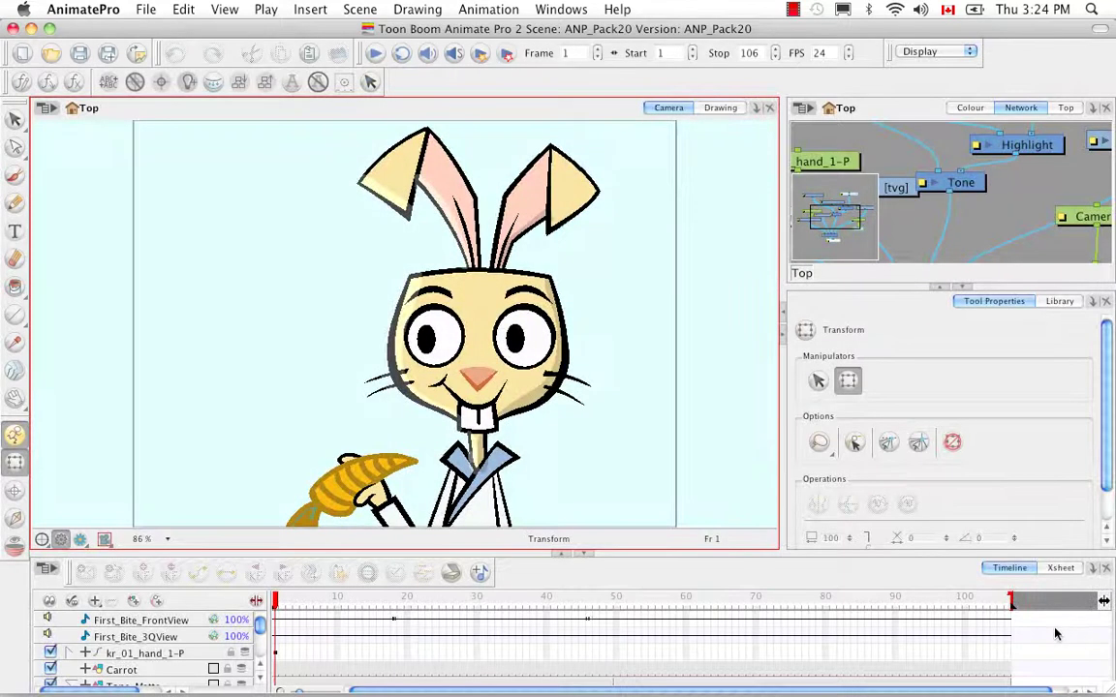
Scrub the rabbit scene's timeline to frame 62 and show the rendered preview
drag(276, 605, 700, 620)
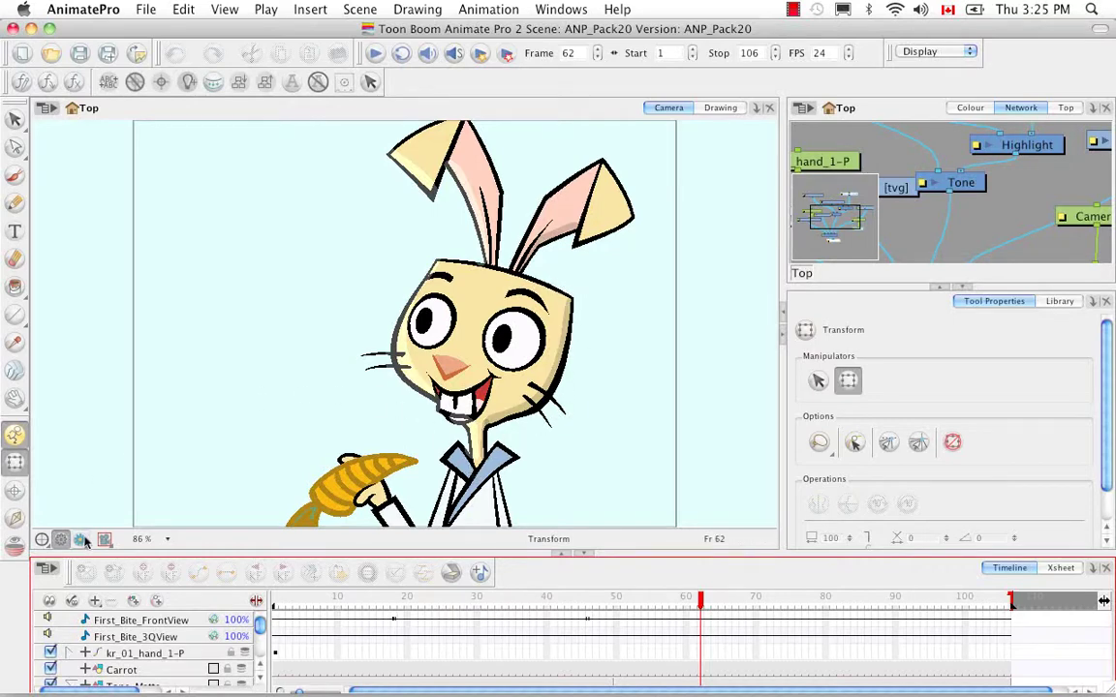
drag(79, 540, 109, 563)
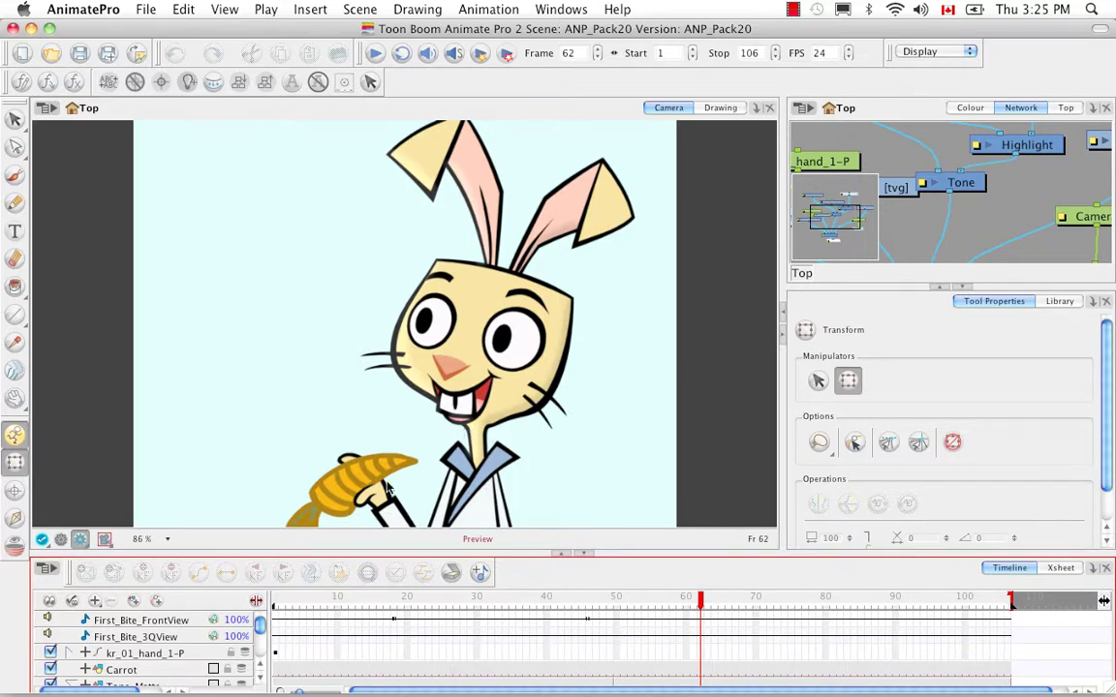
Switch the camera view from rendered preview to OpenGL display and open the OpenGL Frames export with the Movie format selected
click(43, 539)
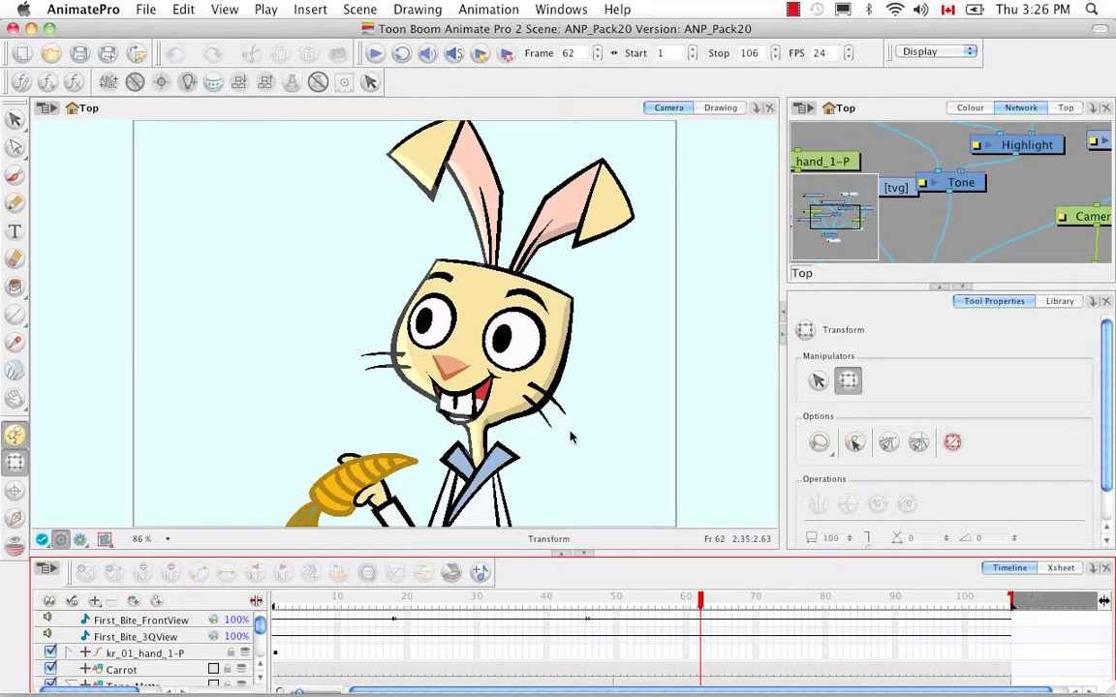
click(147, 10)
mouse_move(197, 241)
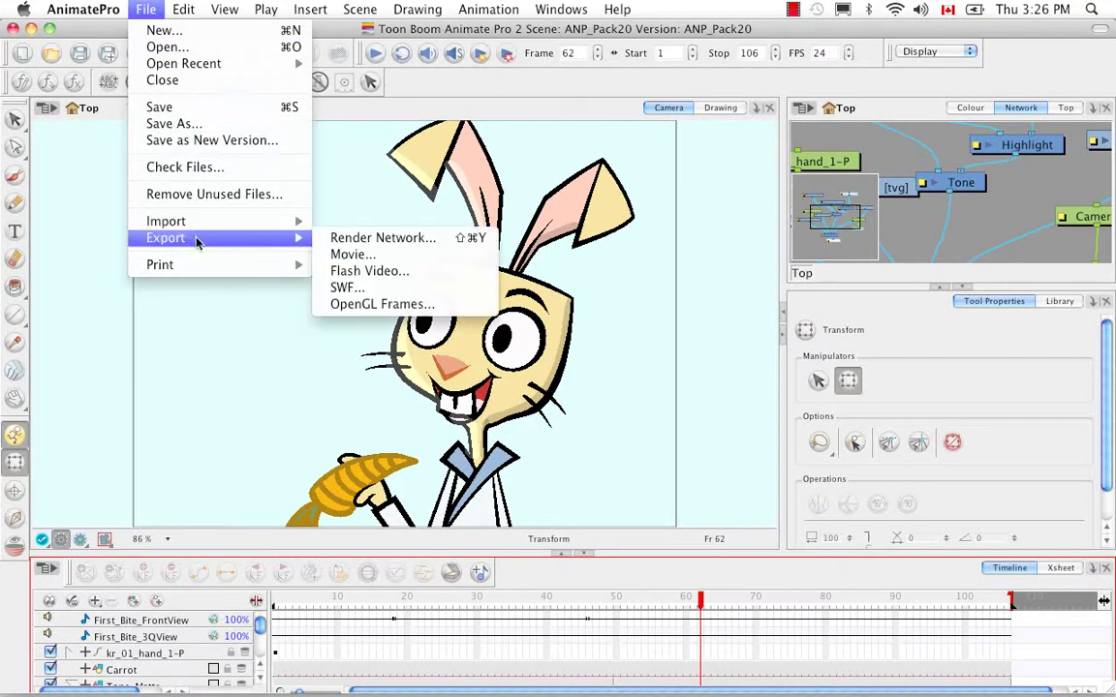
click(475, 306)
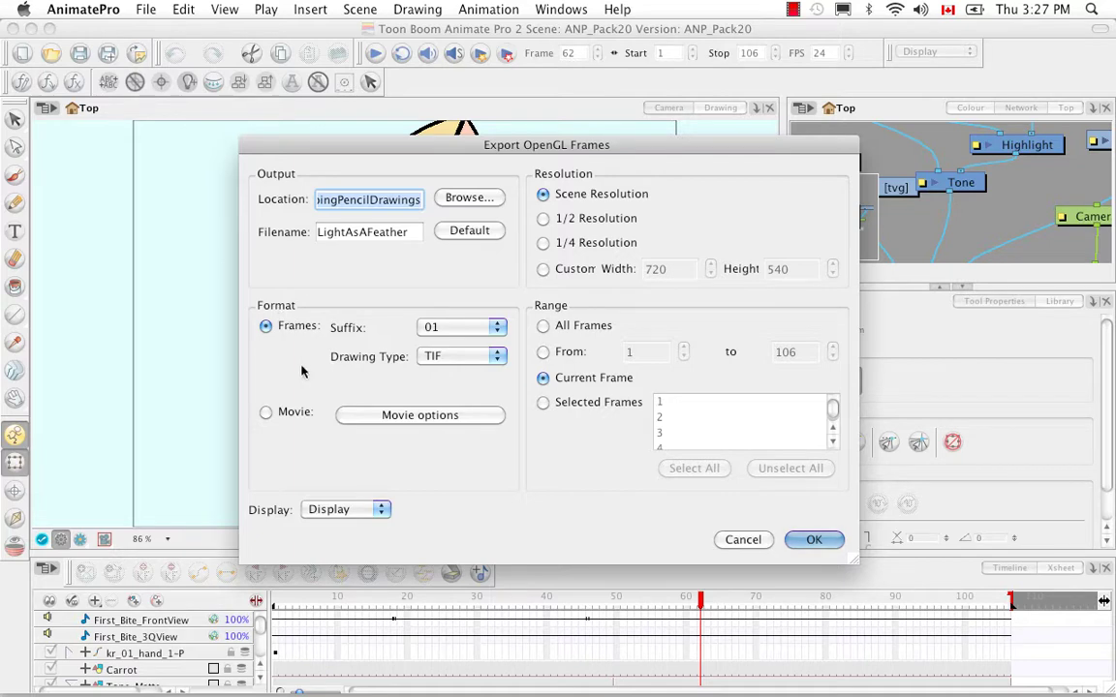
click(265, 413)
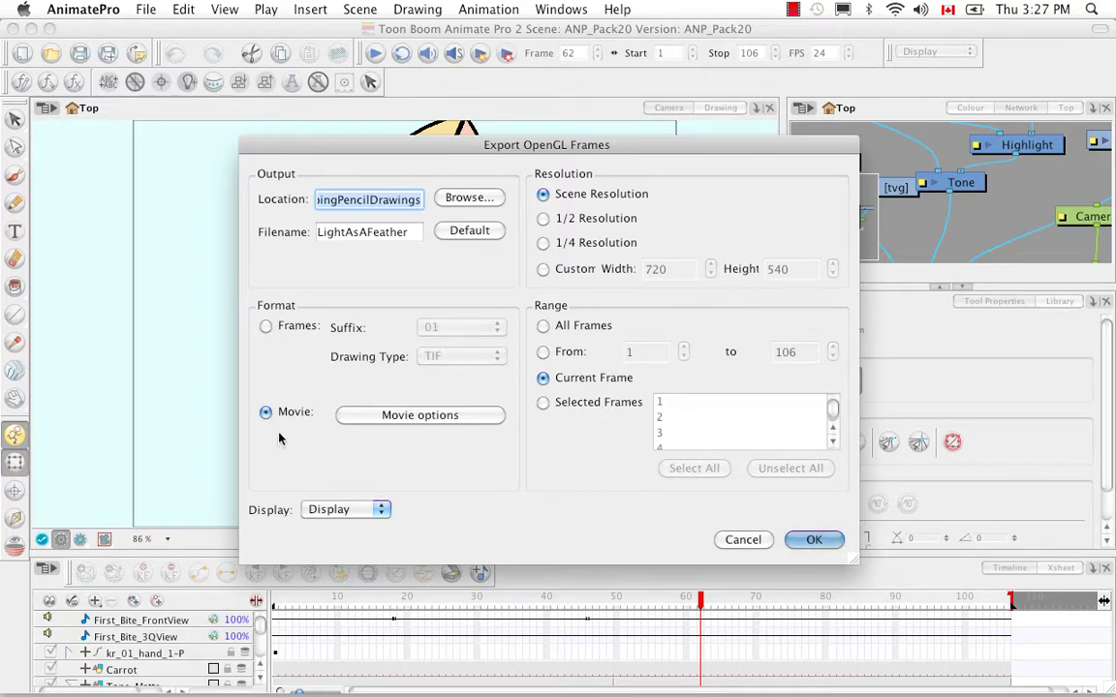
Set the export's output location to the Pack22 folder in ANP2 Scenes, with the file name KR_Scene03
click(470, 198)
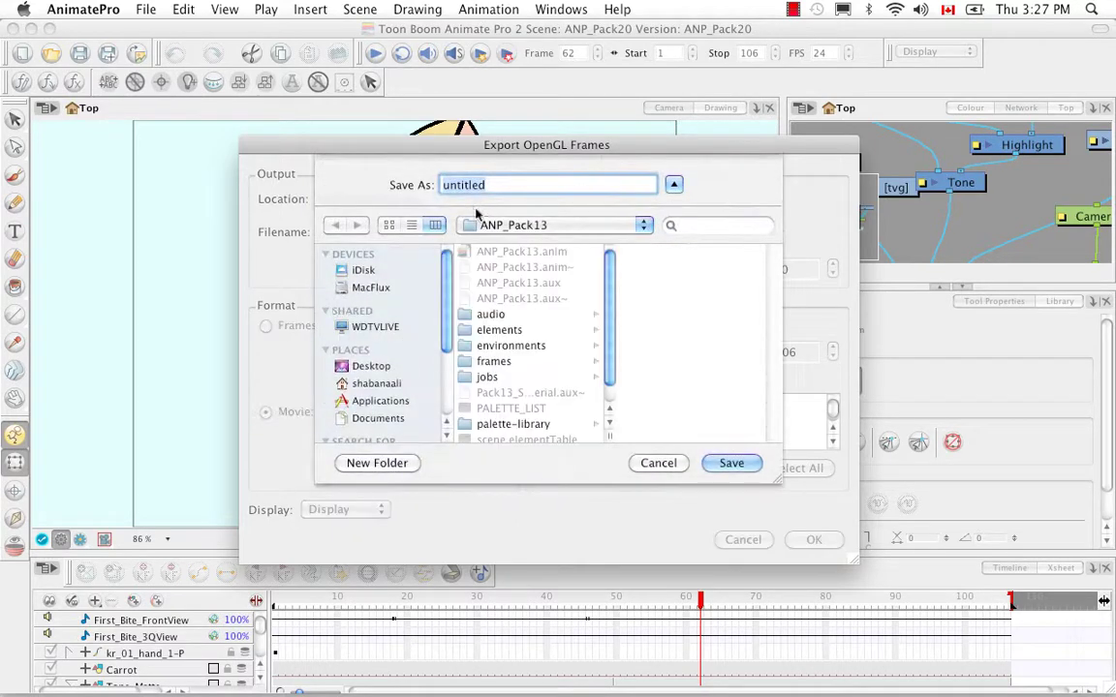
click(634, 224)
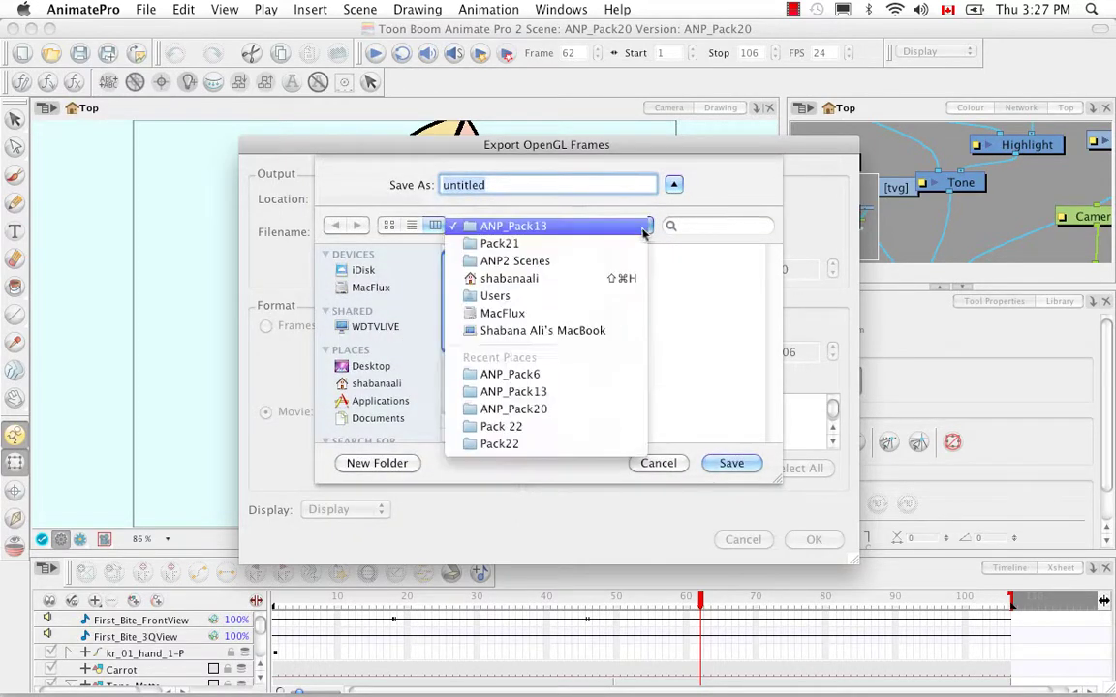
click(600, 277)
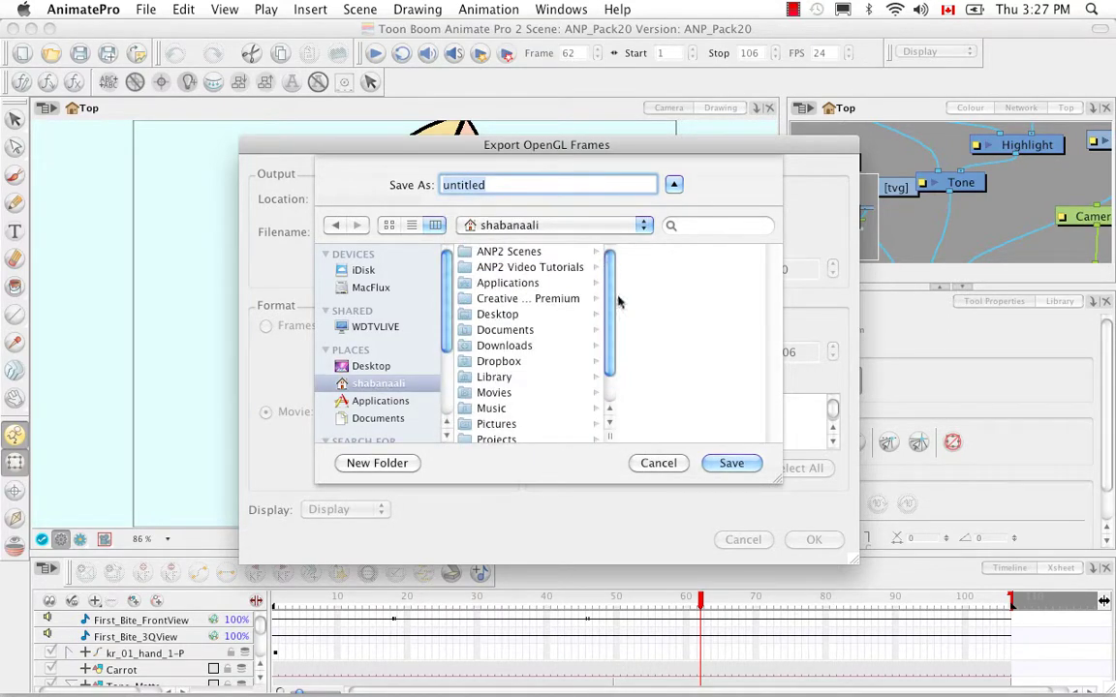
click(540, 258)
click(644, 360)
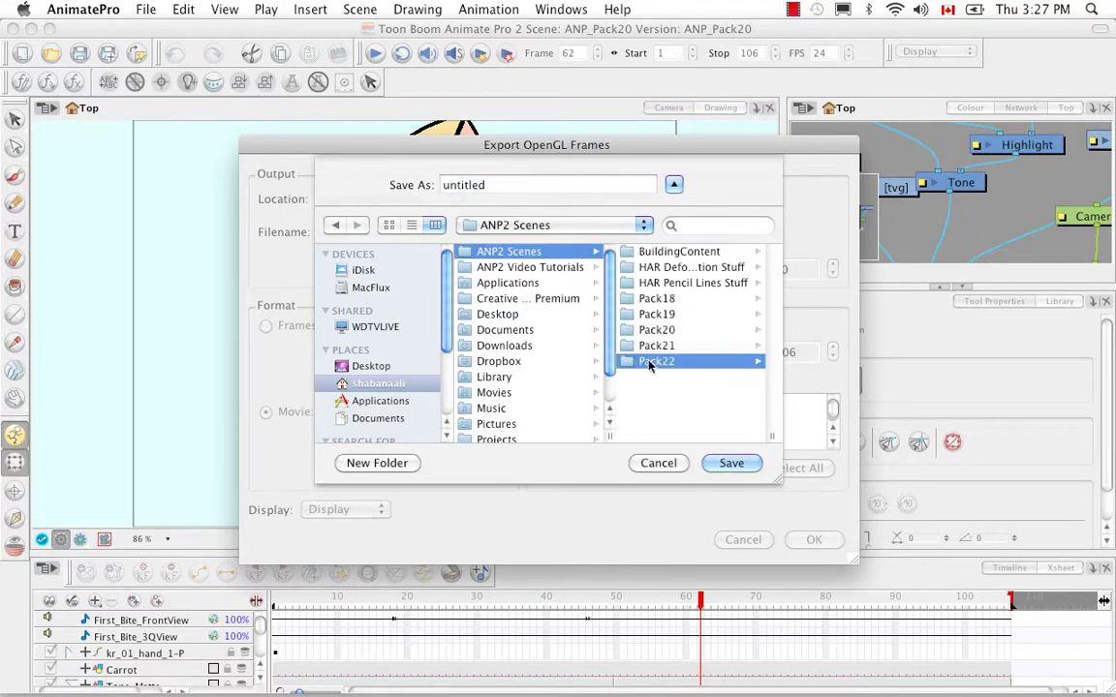
double_click(491, 184)
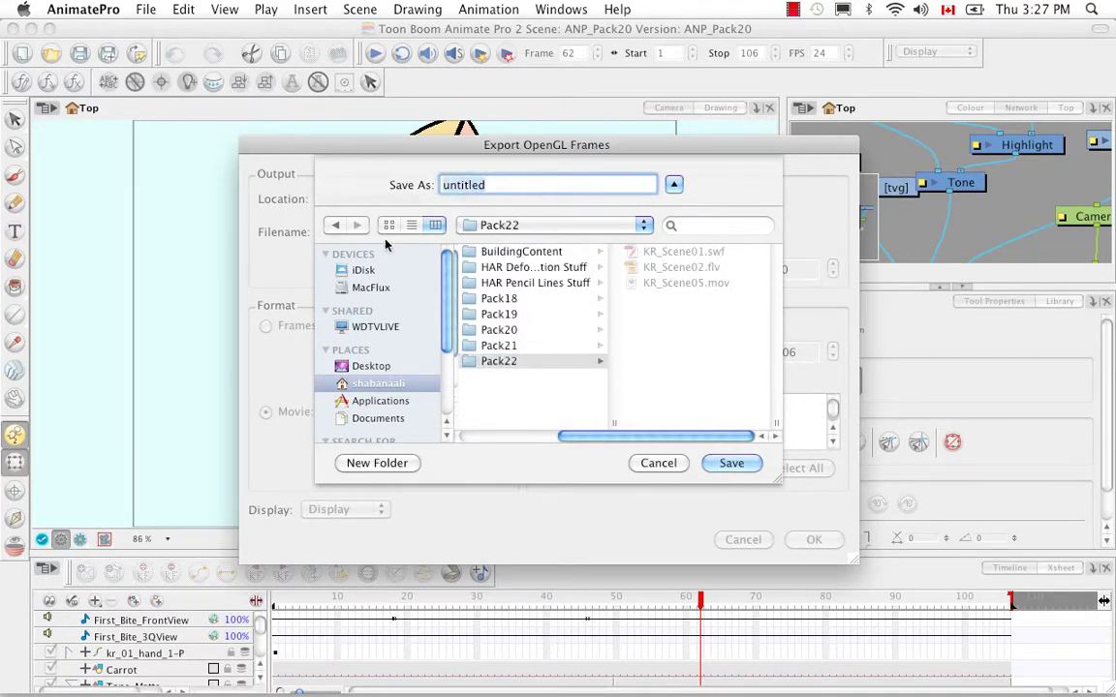
key(BackSpace)
text(KR_Scen)
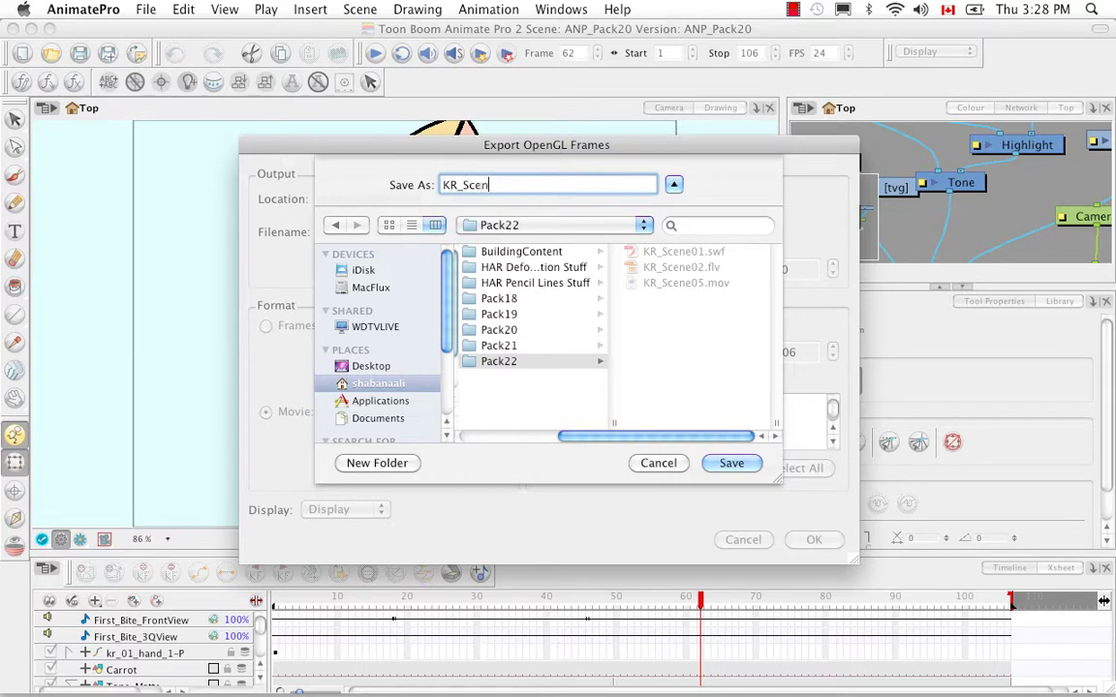
text(e03)
click(731, 462)
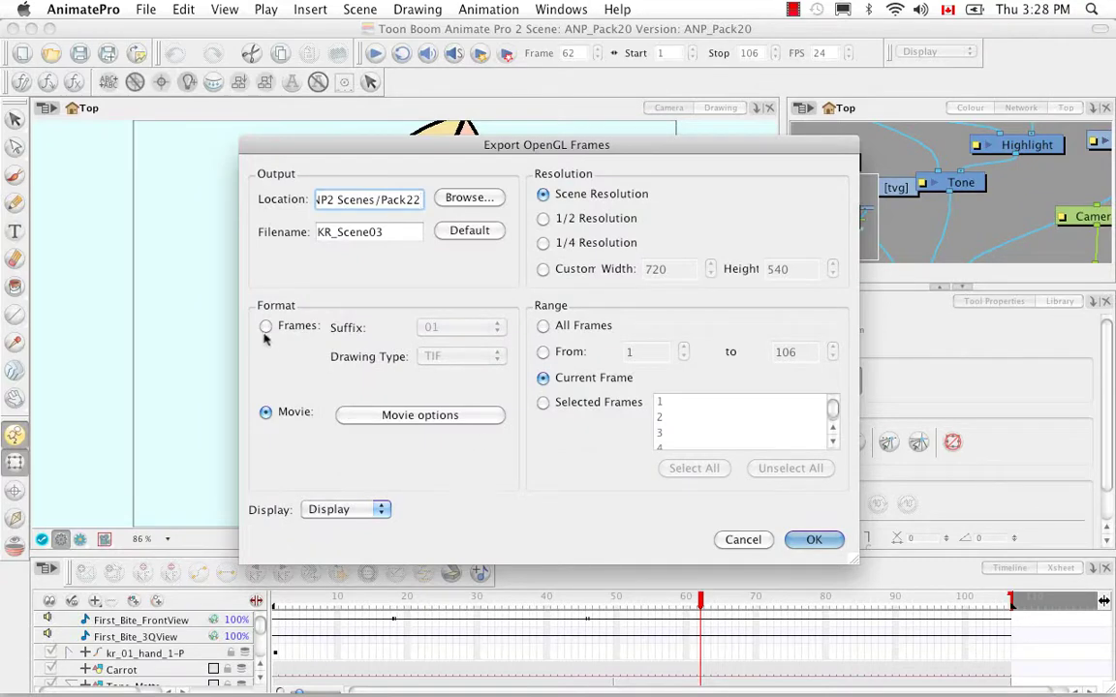
Set the export format to Frames, review the suffix choices and keep the suffix 01
click(265, 326)
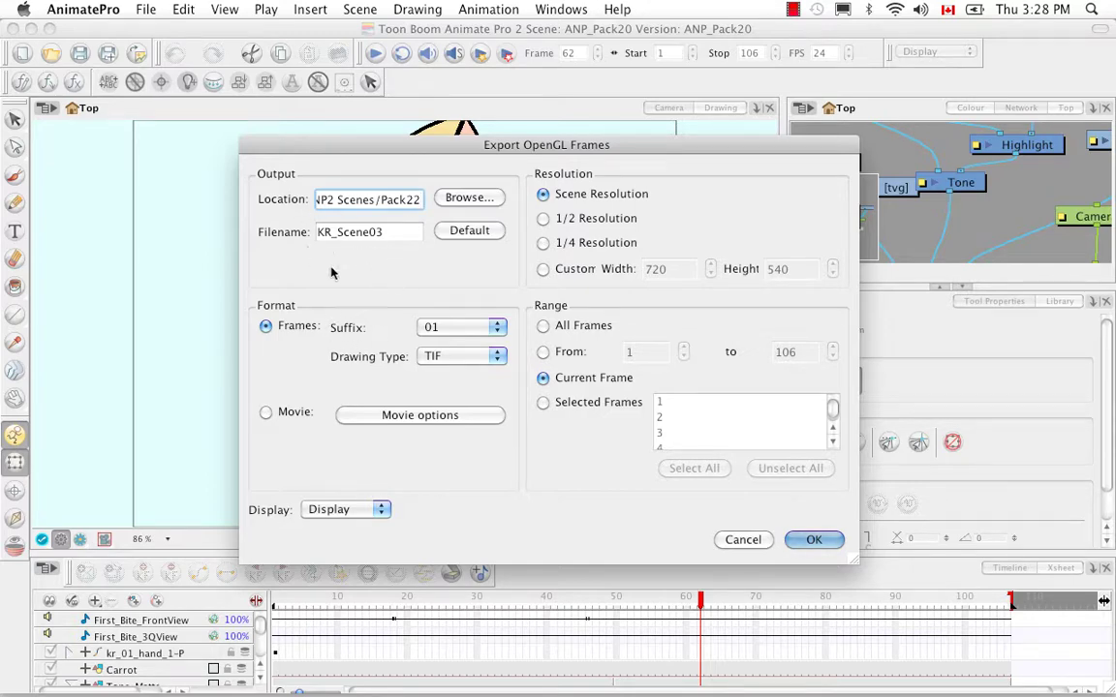
click(496, 329)
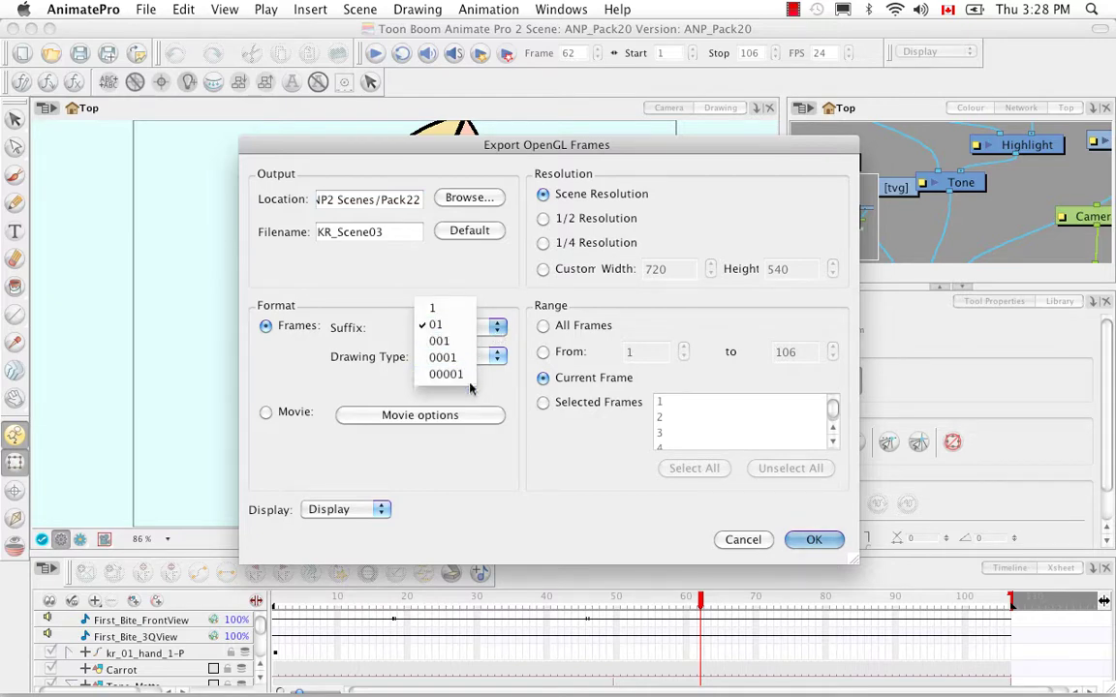
click(468, 330)
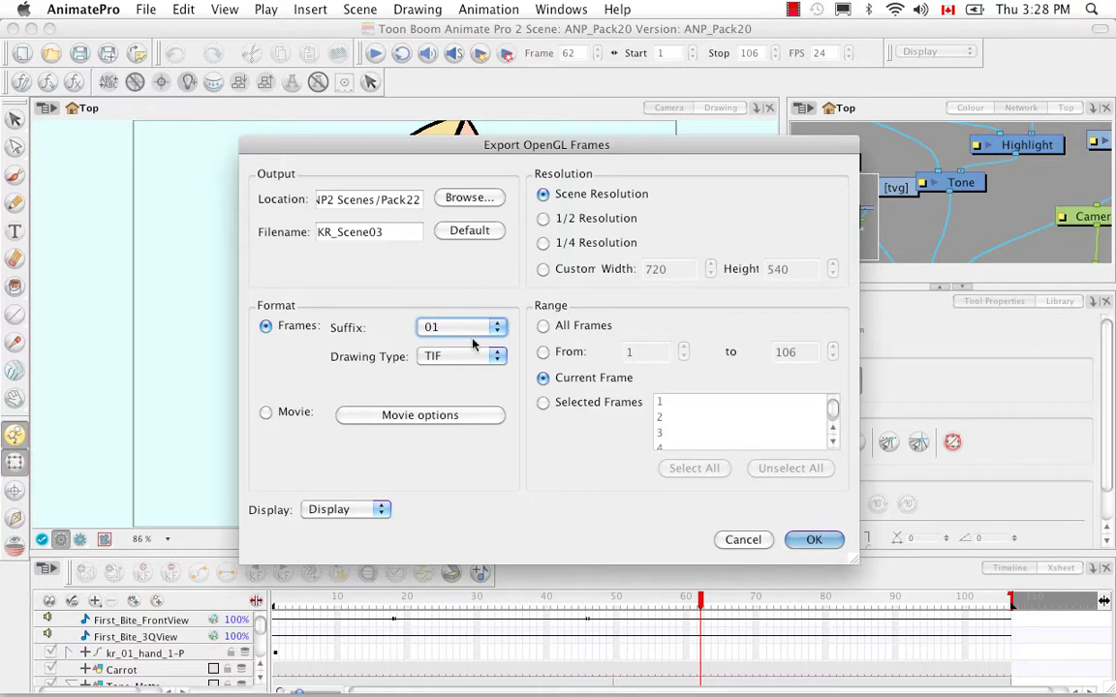
click(465, 328)
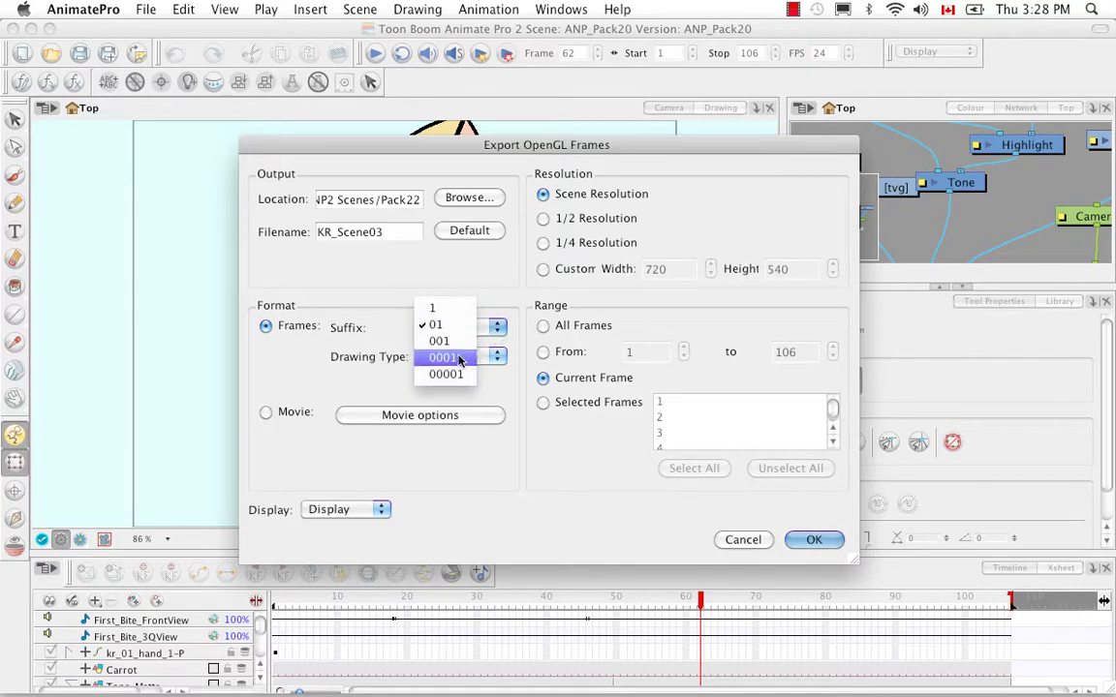
click(499, 320)
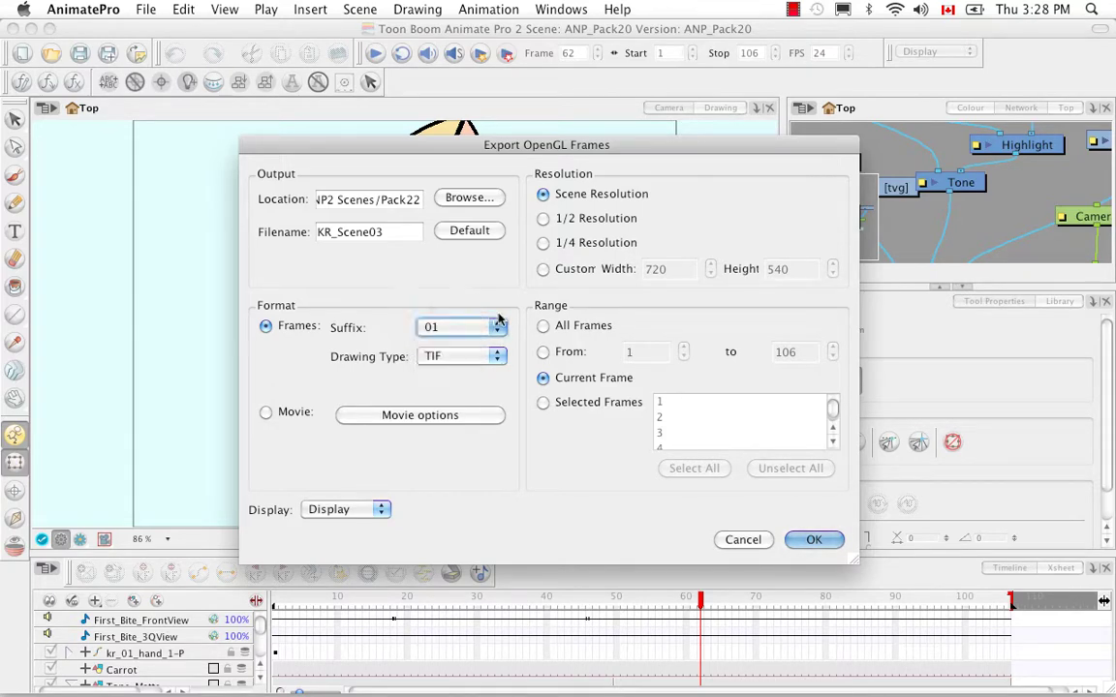
click(450, 326)
click(453, 327)
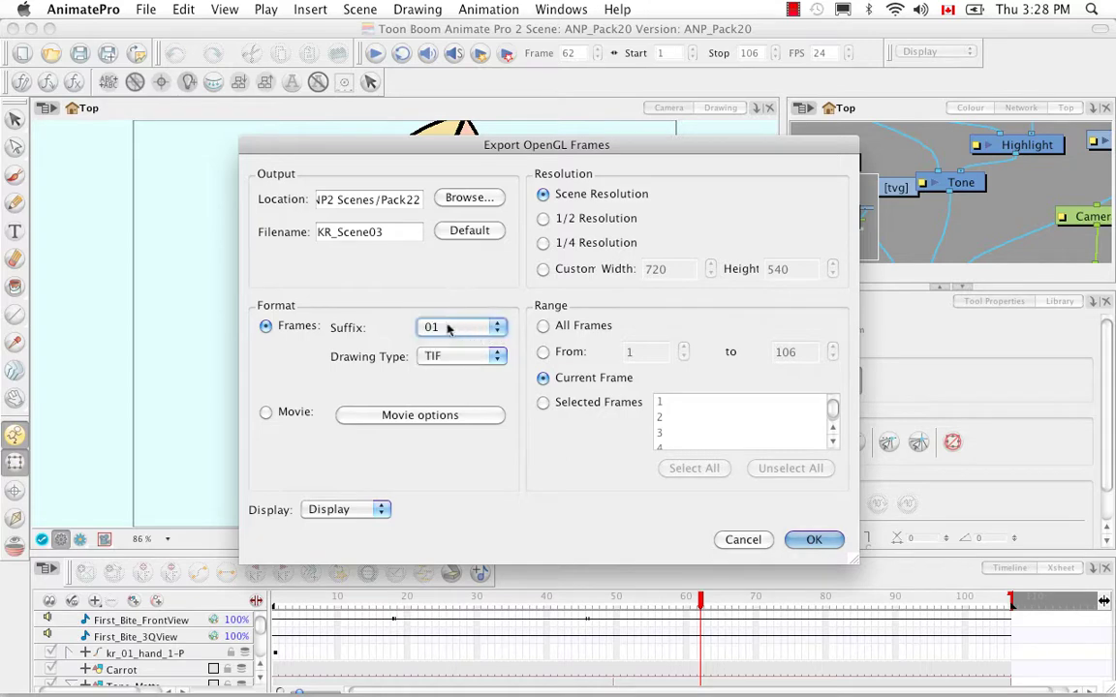
Review the available drawing types and set the exported frames' drawing type to PNG
click(497, 356)
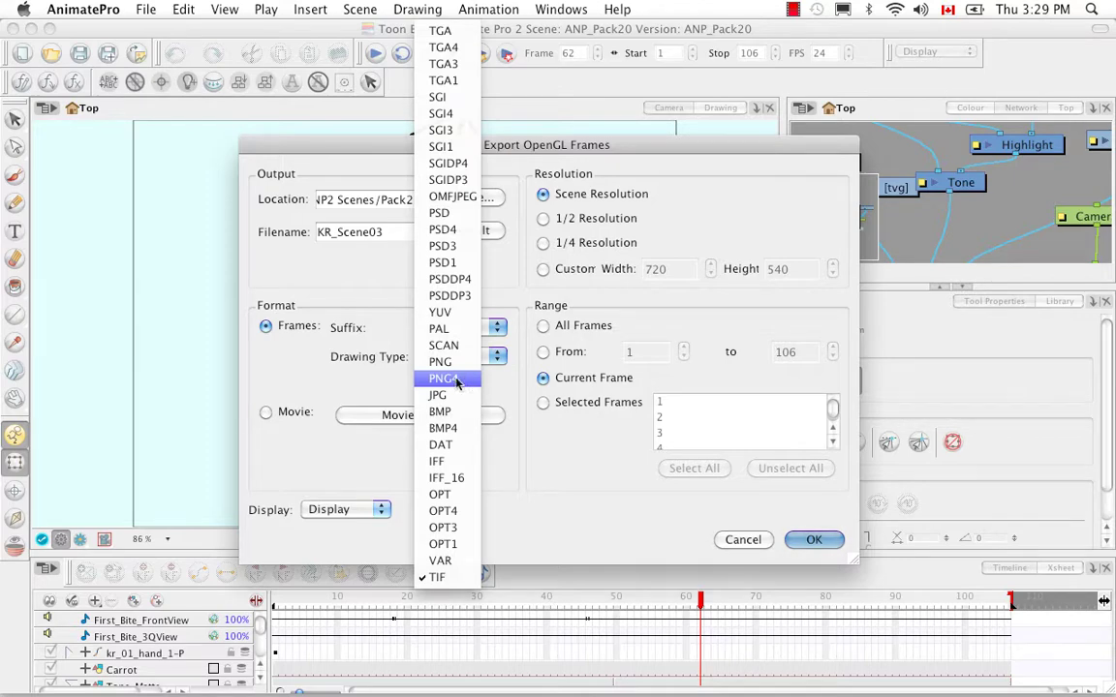
click(488, 383)
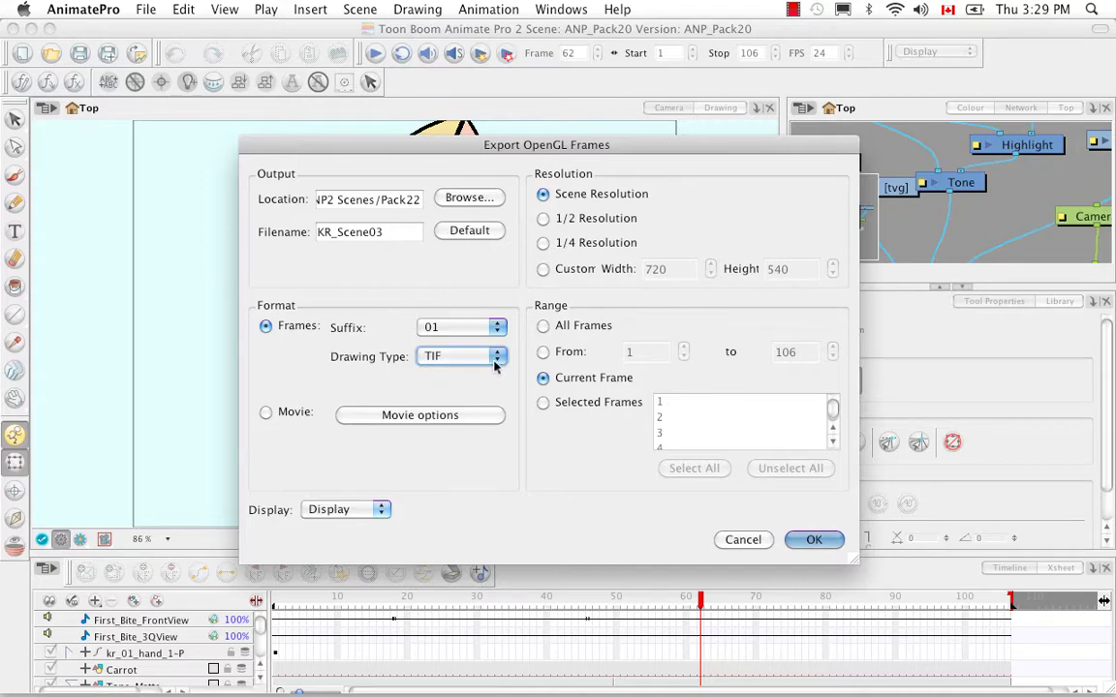
click(495, 359)
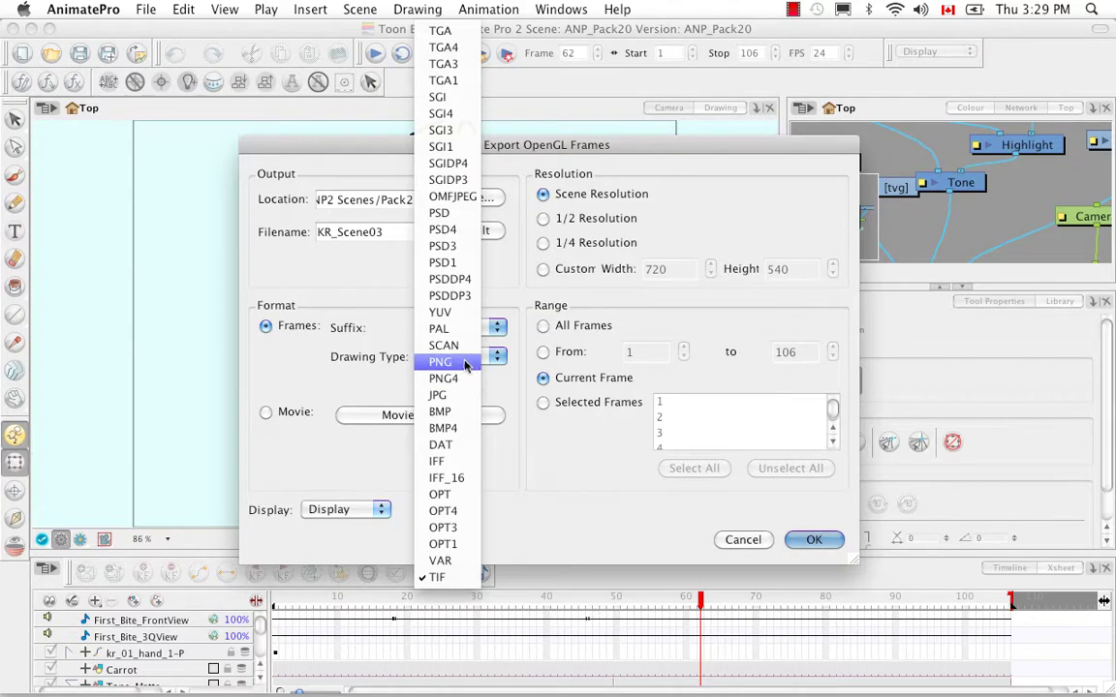
click(465, 364)
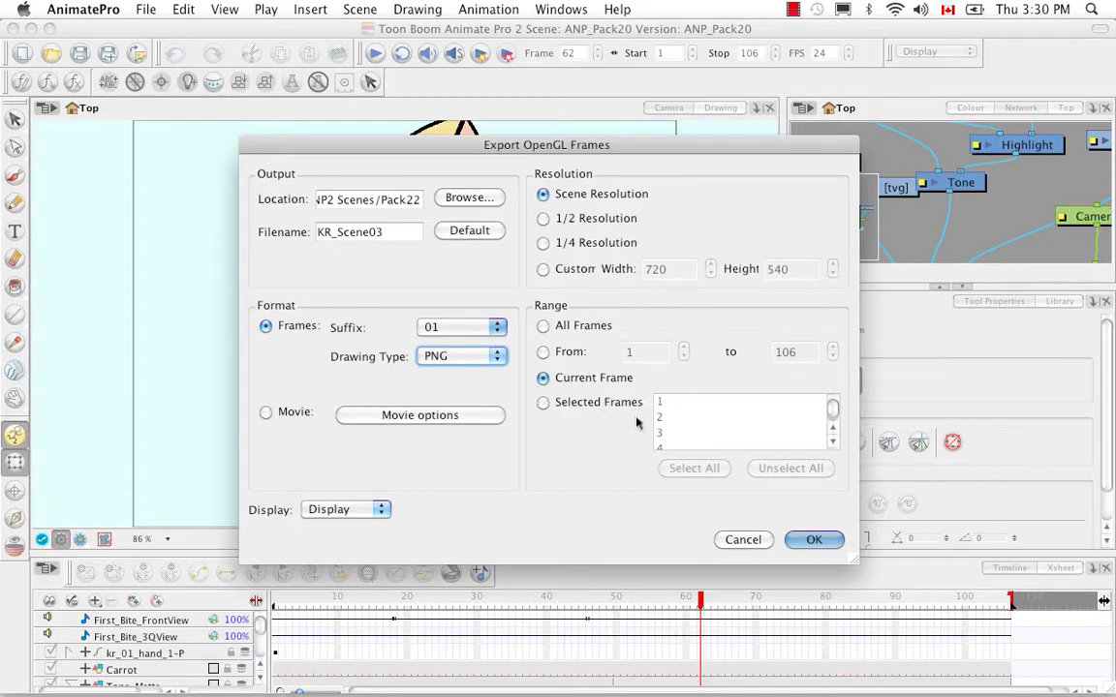
Try selecting and unselecting every frame under Selected Frames, and set the export range to All Frames
click(543, 402)
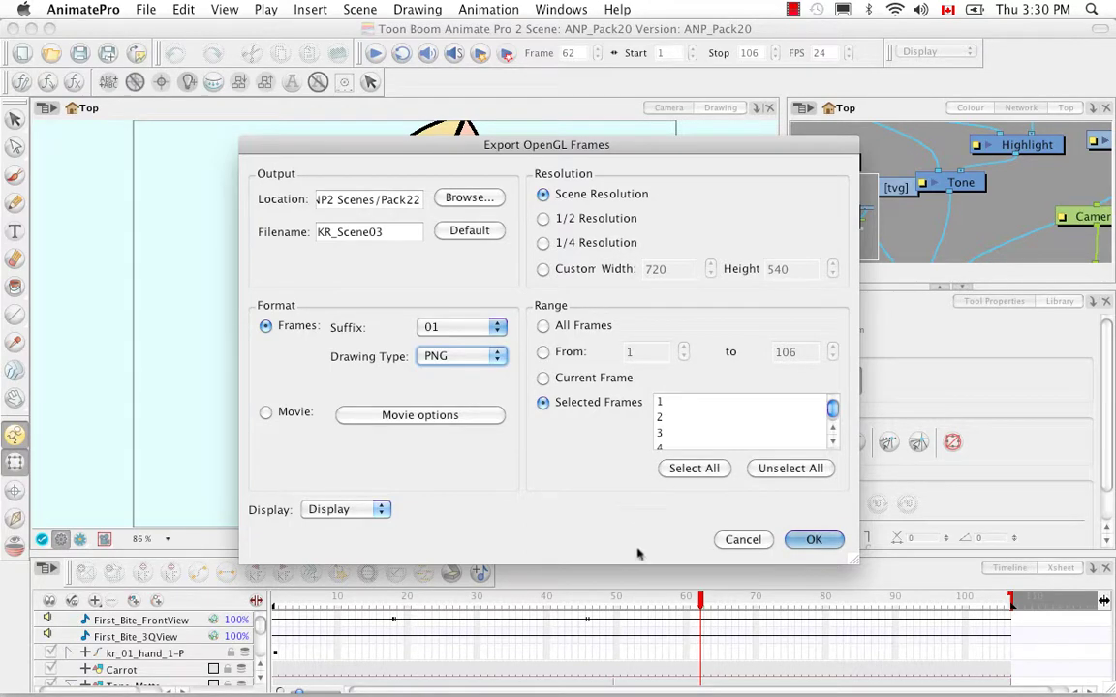
click(684, 470)
click(769, 468)
click(542, 326)
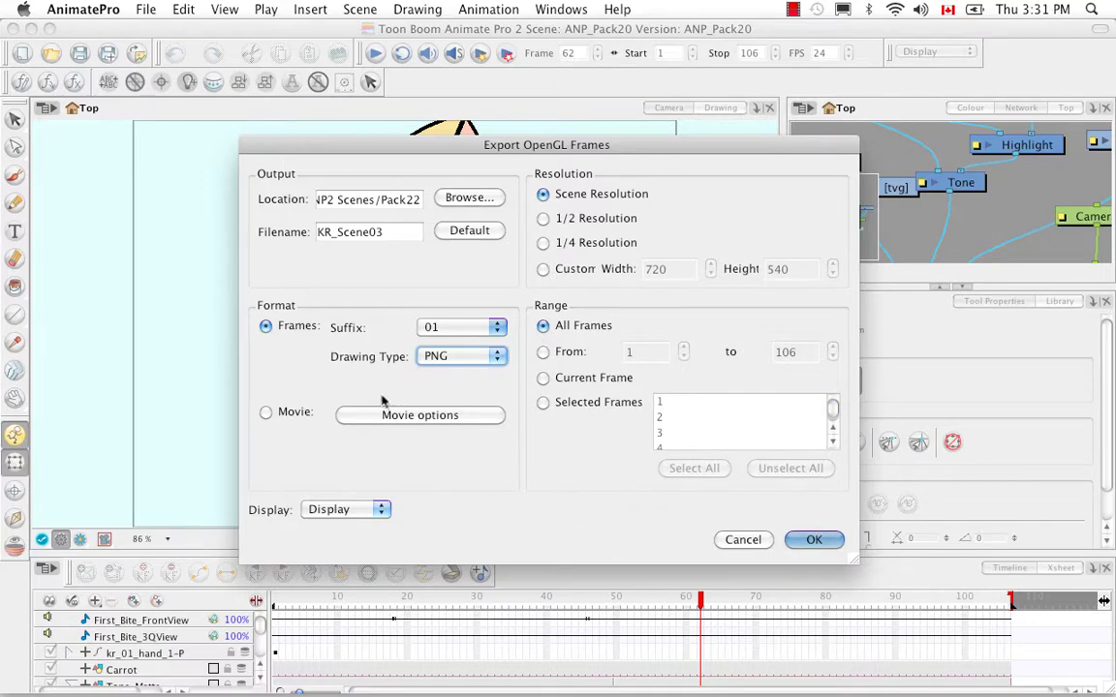
Switch the export format to Movie, review the movie's video and sound settings, and accept them
click(265, 412)
click(395, 416)
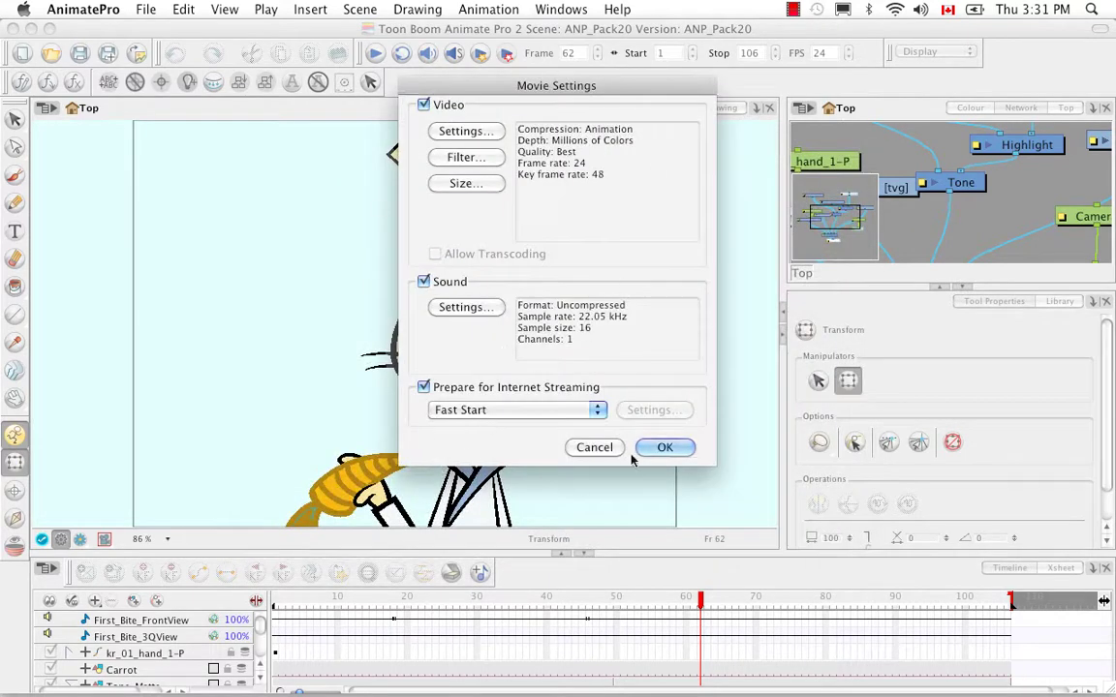
click(662, 447)
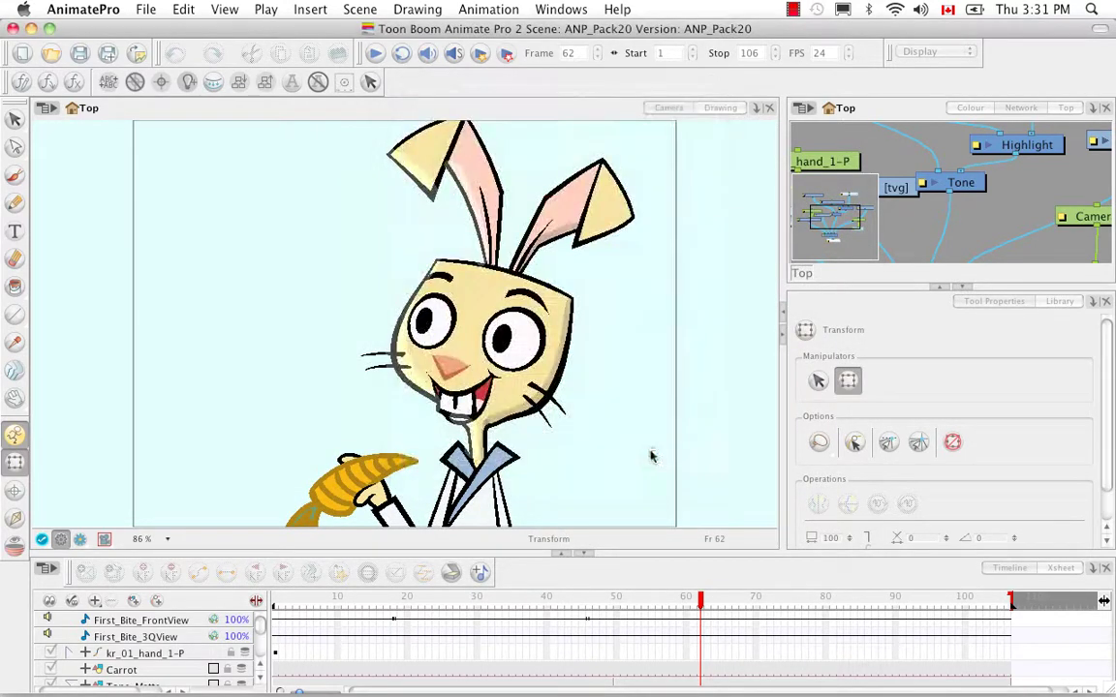
Reopen the OpenGL Frames export and export all frames as KR_Scene03 PNG images using the Frames format
click(145, 8)
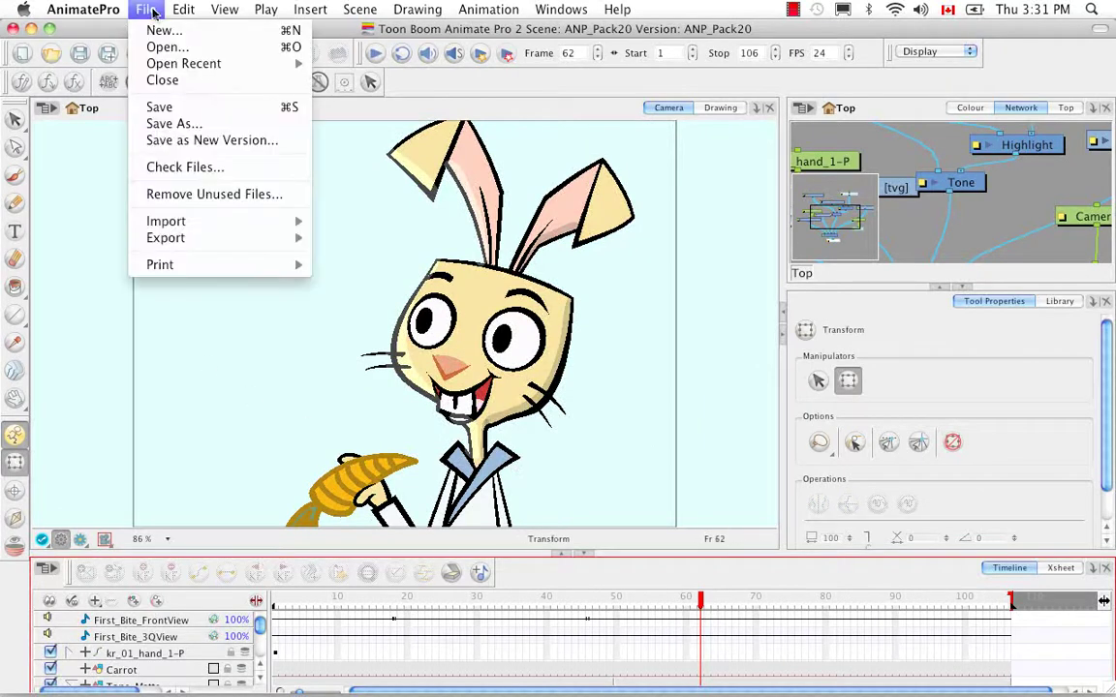
mouse_move(221, 240)
click(379, 303)
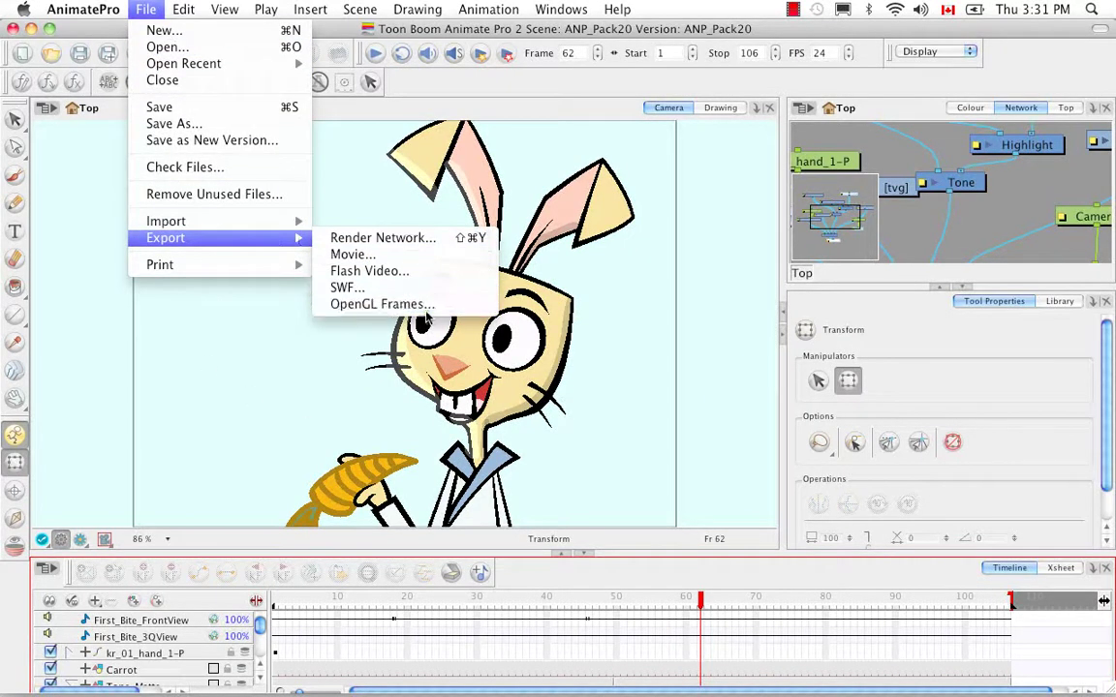
click(266, 326)
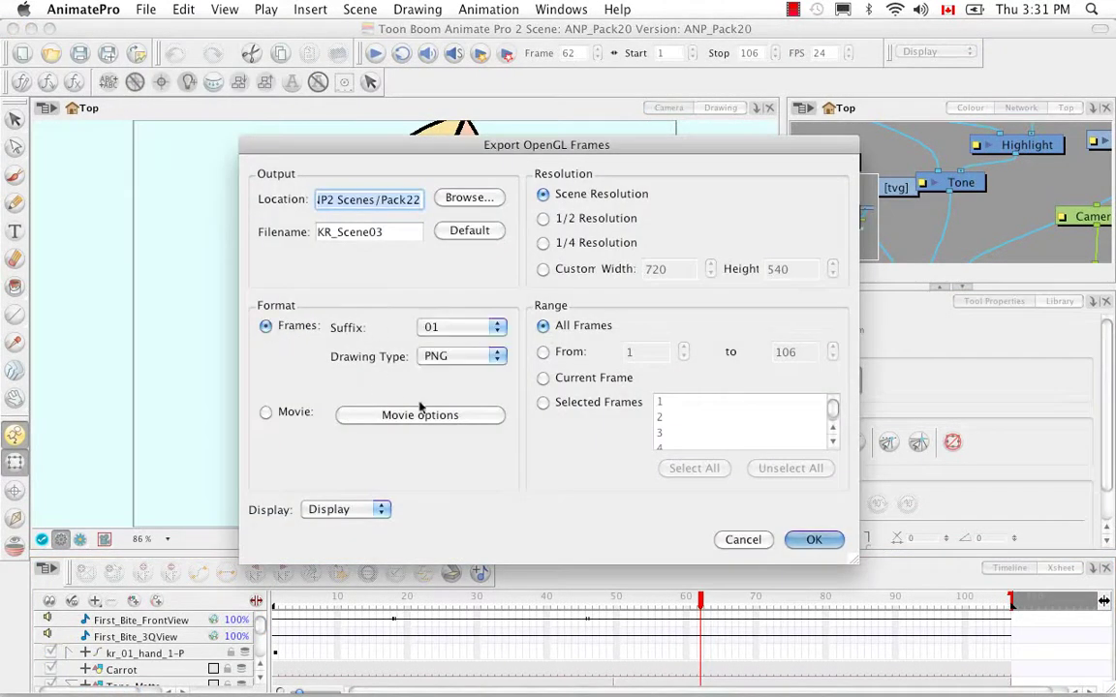
click(814, 539)
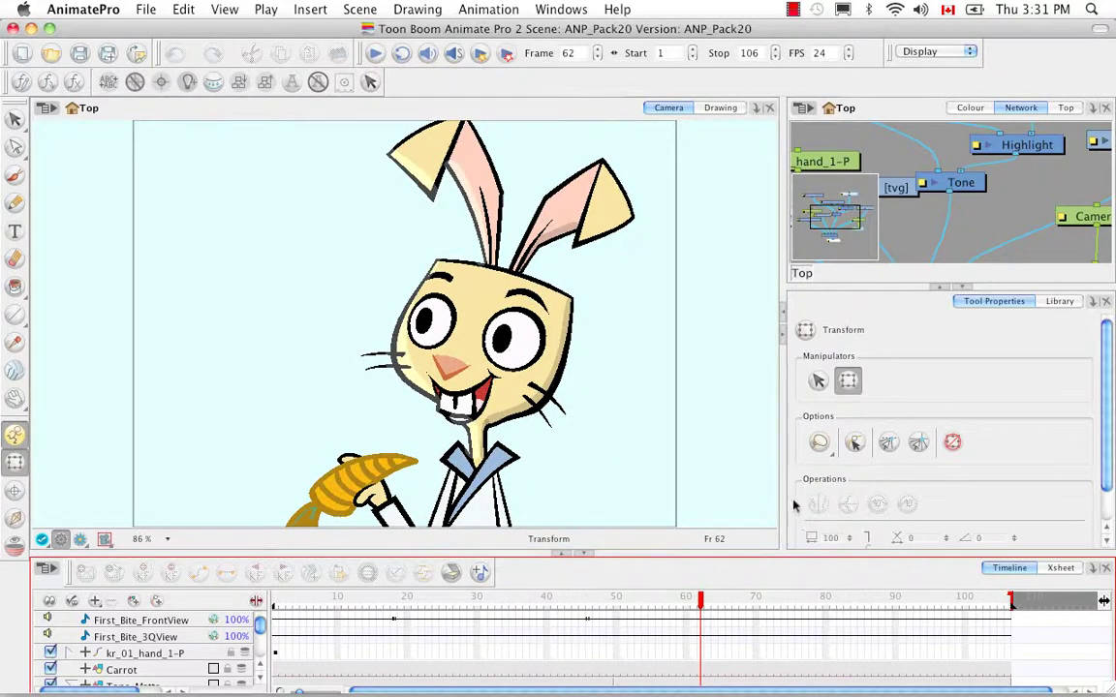
Switch to Finder, look through the exported KR_Scene03 frames in ANP2 Scenes' Pack22 folder, and preview KR_Scene03-25.png
mouse_move(145, 692)
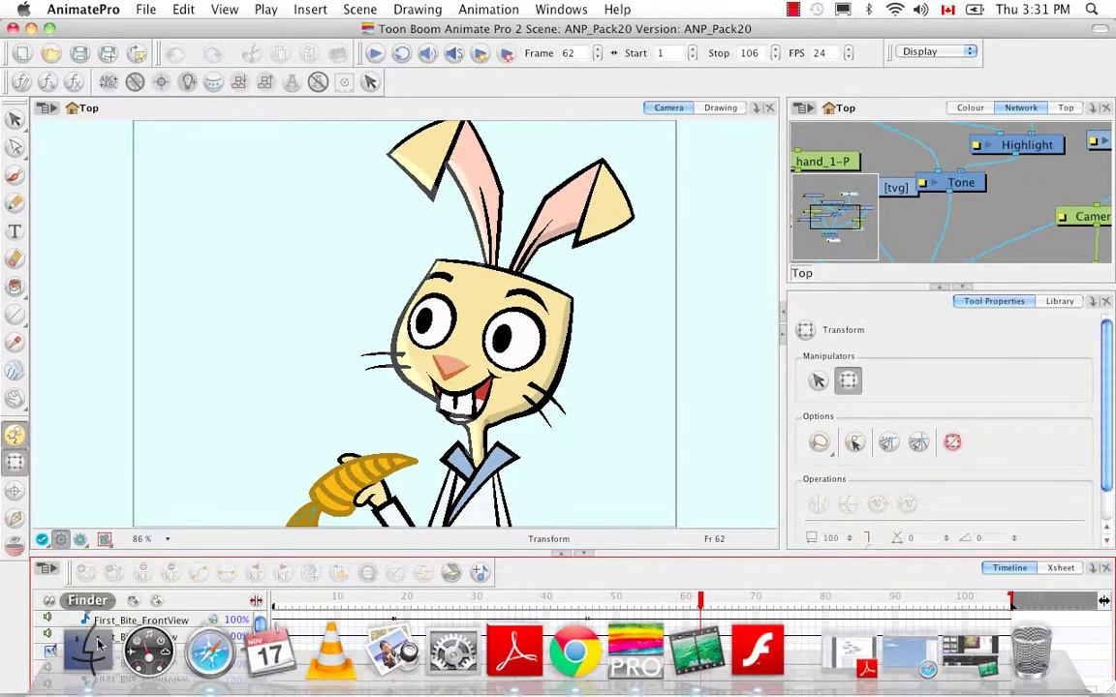
click(97, 644)
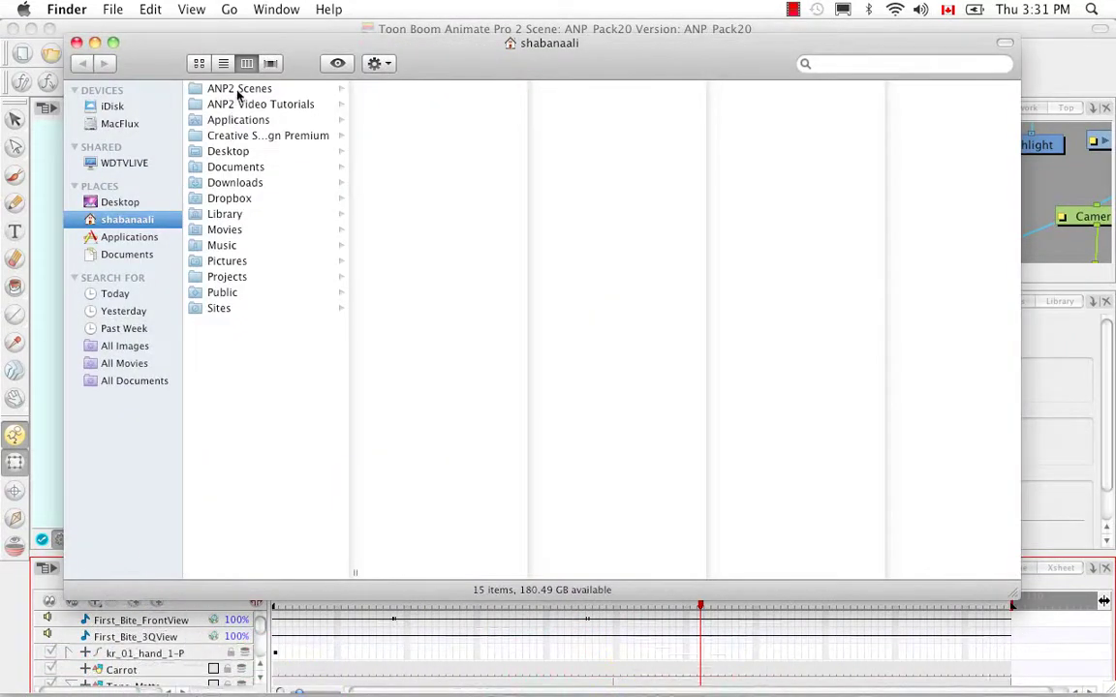
click(241, 90)
click(399, 199)
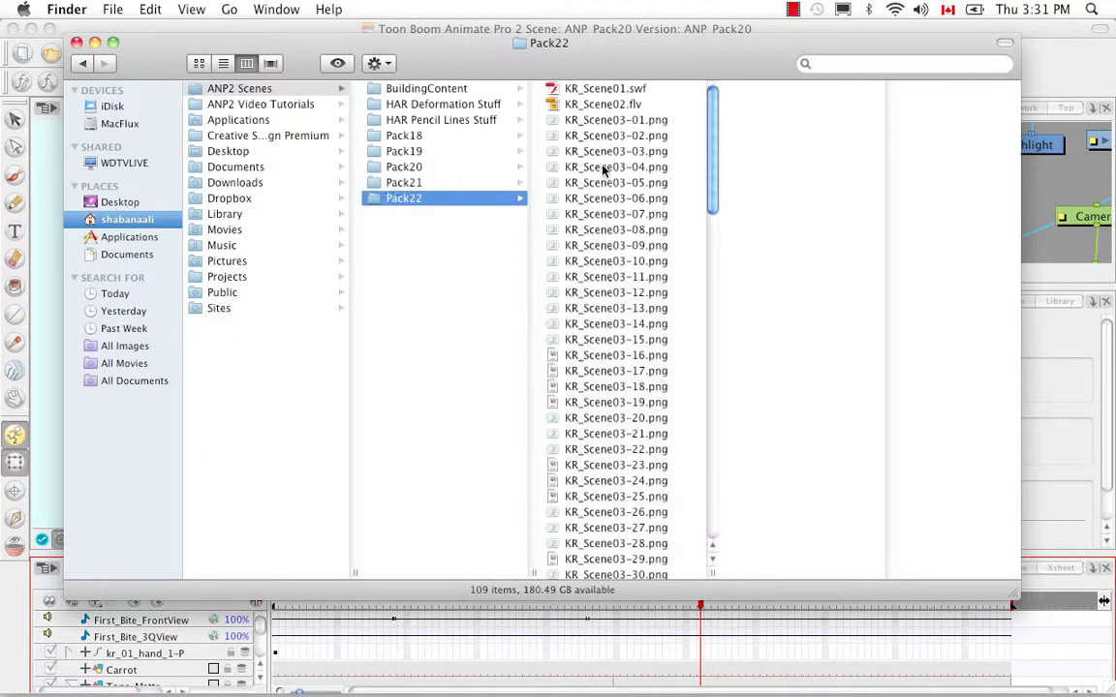
drag(712, 169, 693, 526)
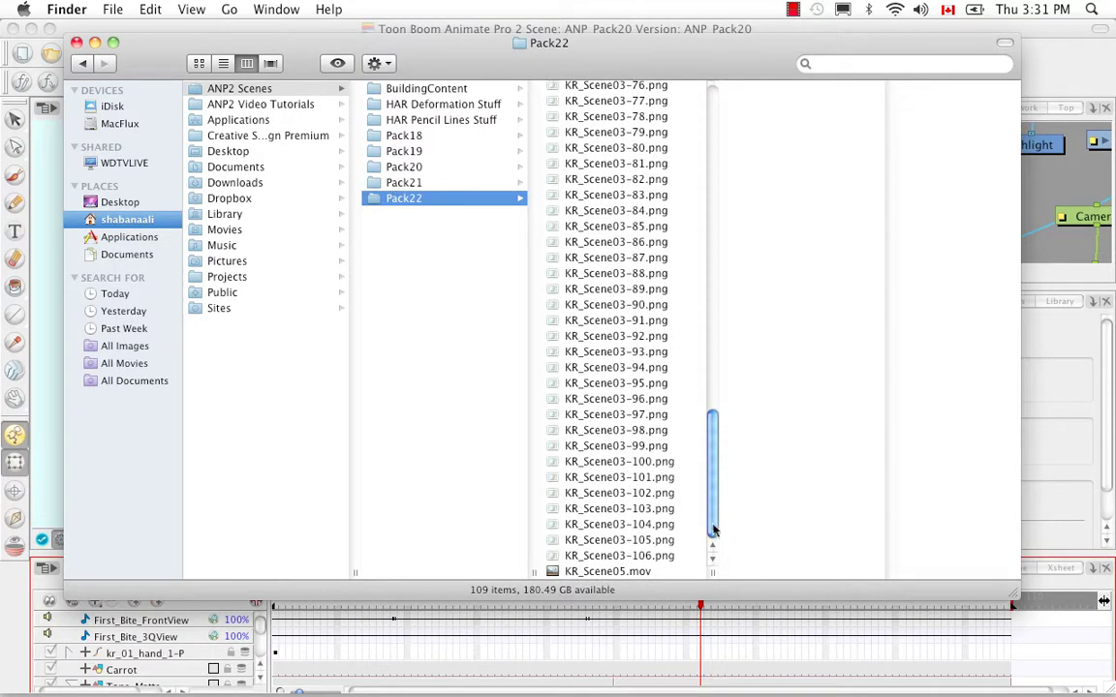
drag(713, 530, 705, 99)
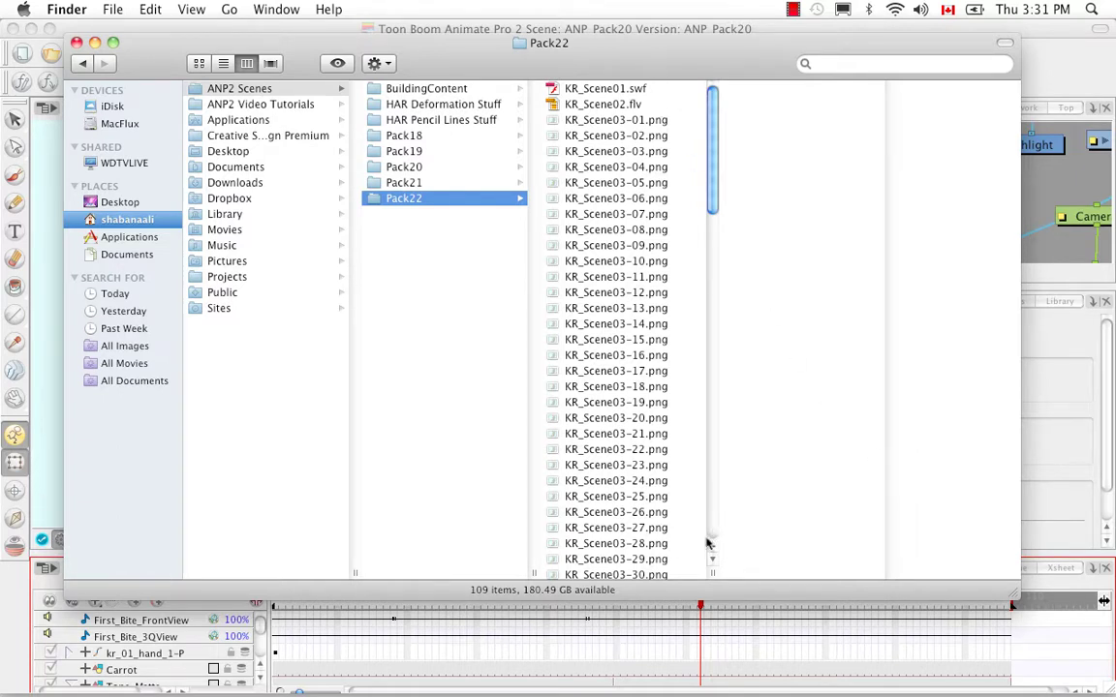
click(689, 498)
Create a new folder named KR_Scene03 inside the Pack22 folder
right_click(454, 279)
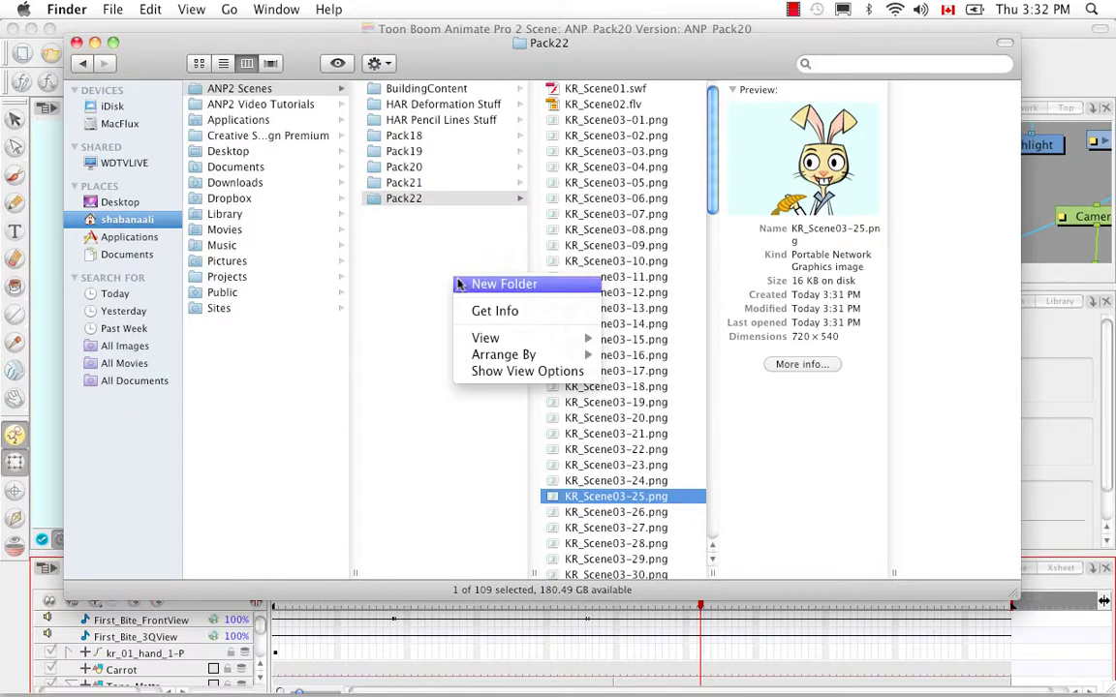
click(474, 286)
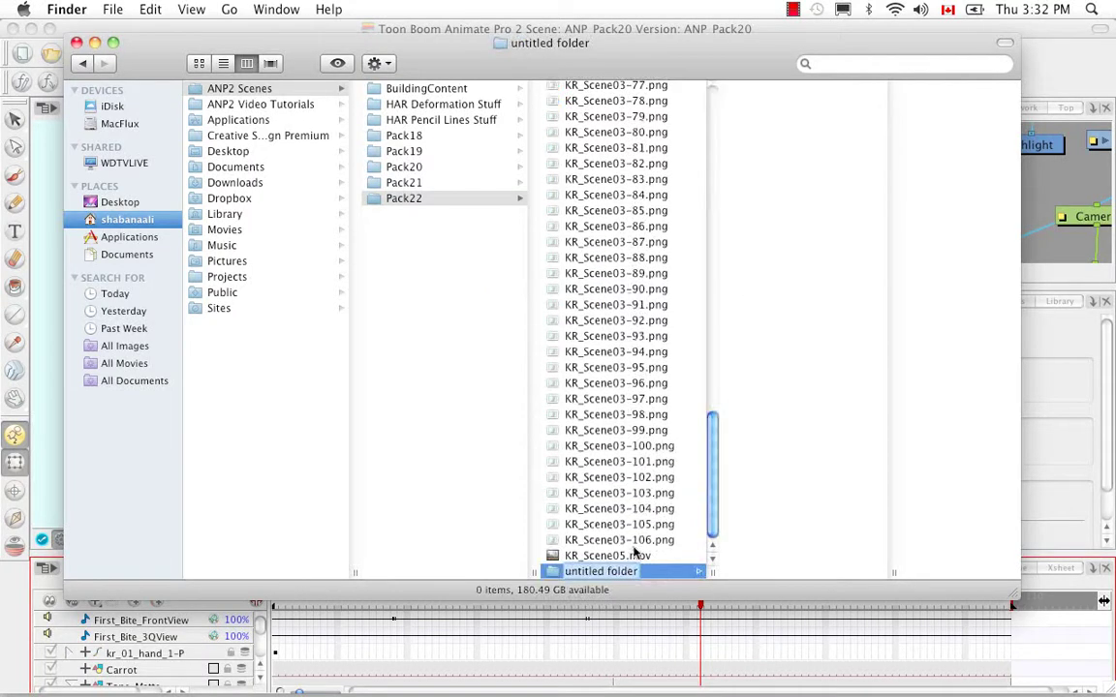
key(Return)
key(BackSpace)
text(KR_Scene03)
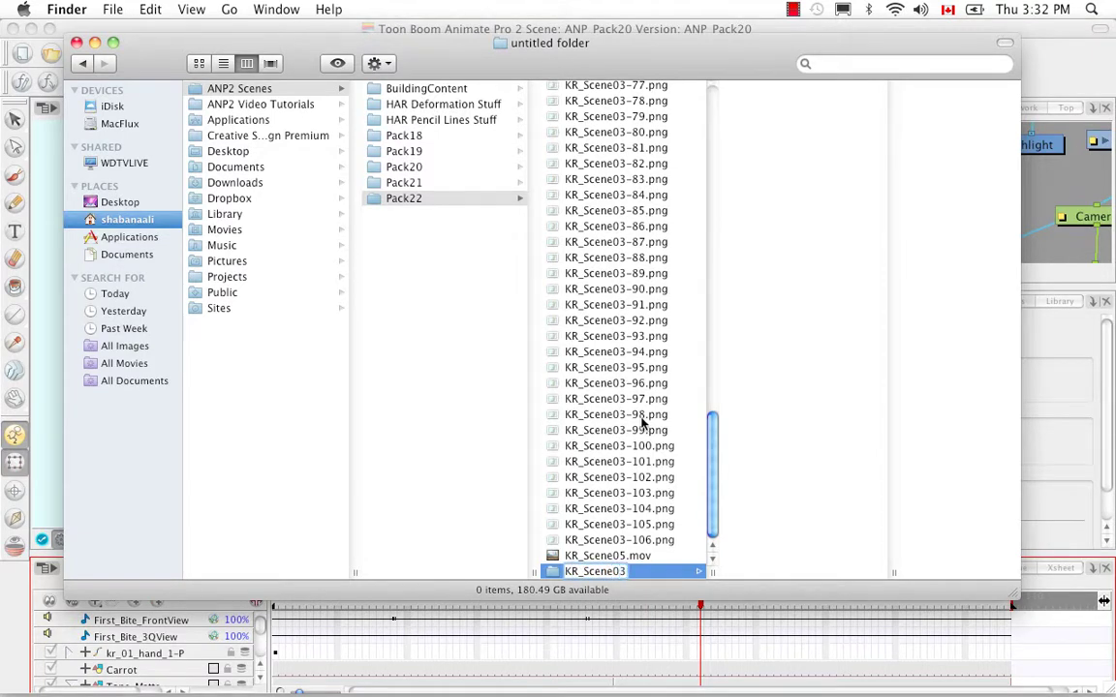
click(690, 449)
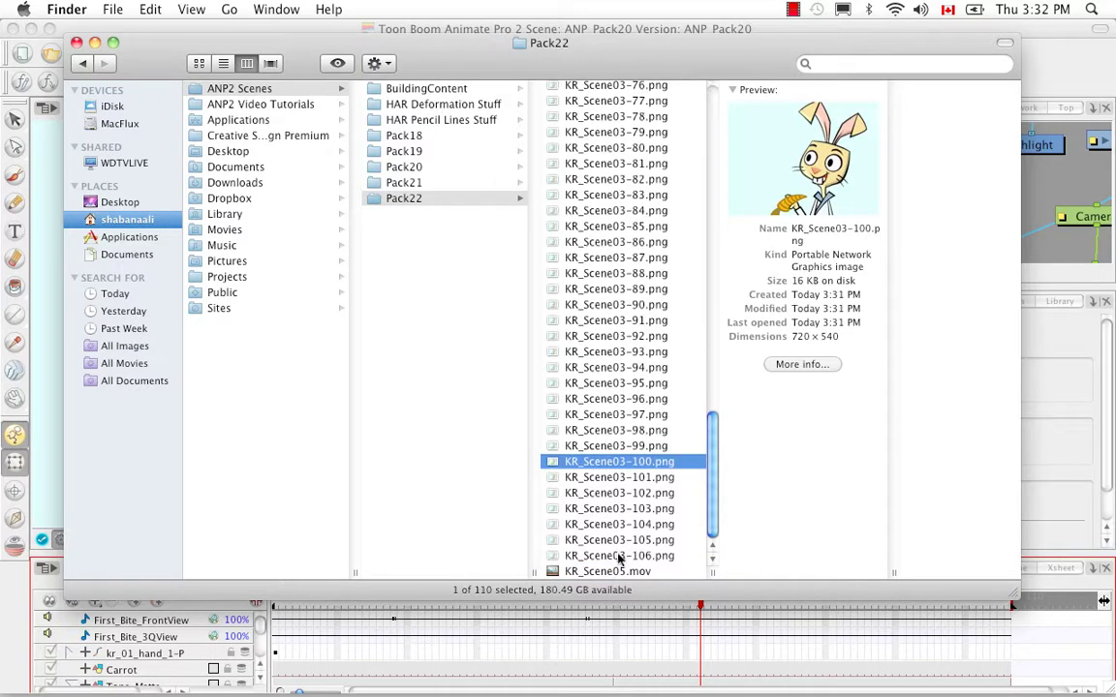
Move all the KR_Scene03 PNG frames, 01 to 106, into the KR_Scene03 folder and close the Finder window
click(676, 549)
scroll(701, 270, up, 10)
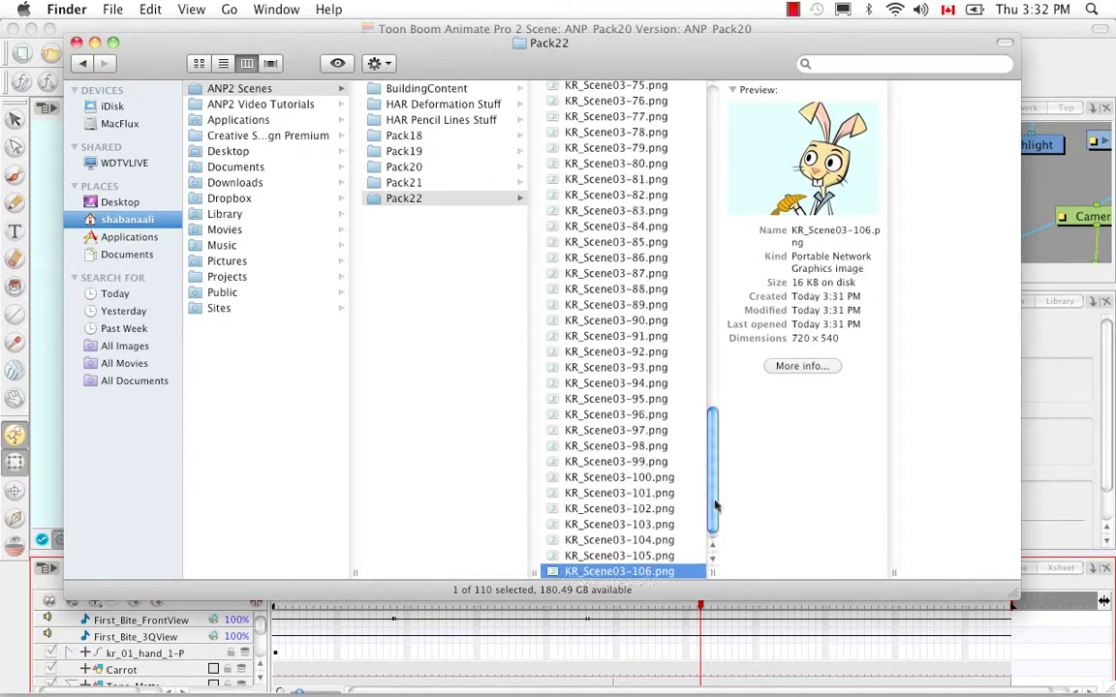
scroll(703, 223, up, 5)
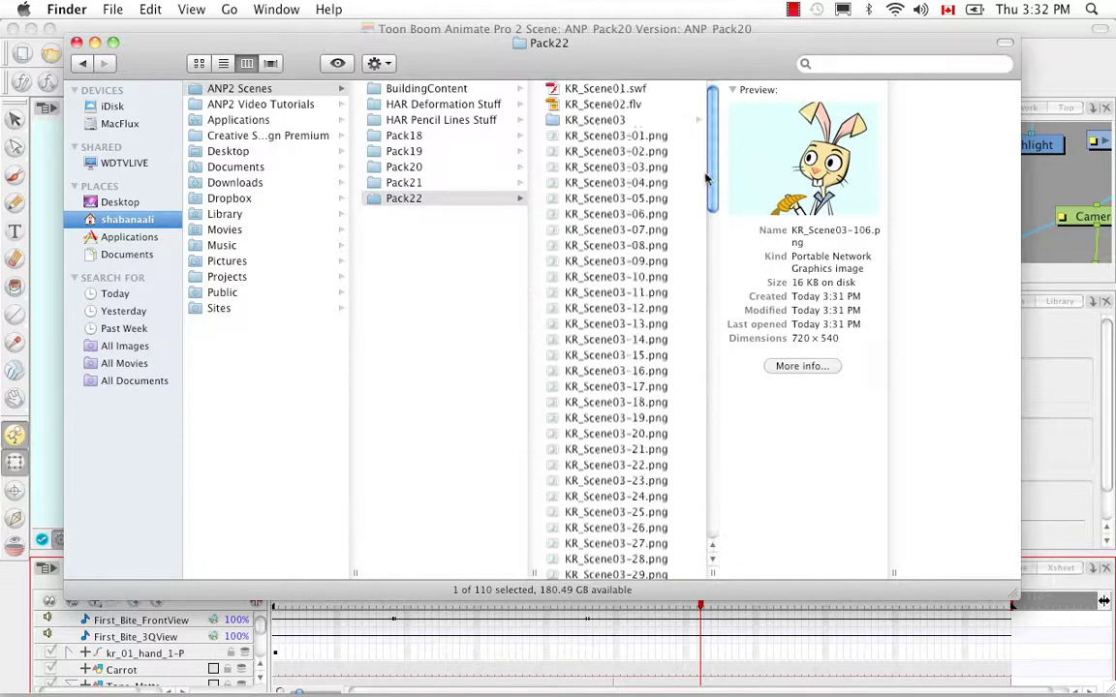
shift+click(639, 137)
drag(608, 123, 606, 120)
click(630, 192)
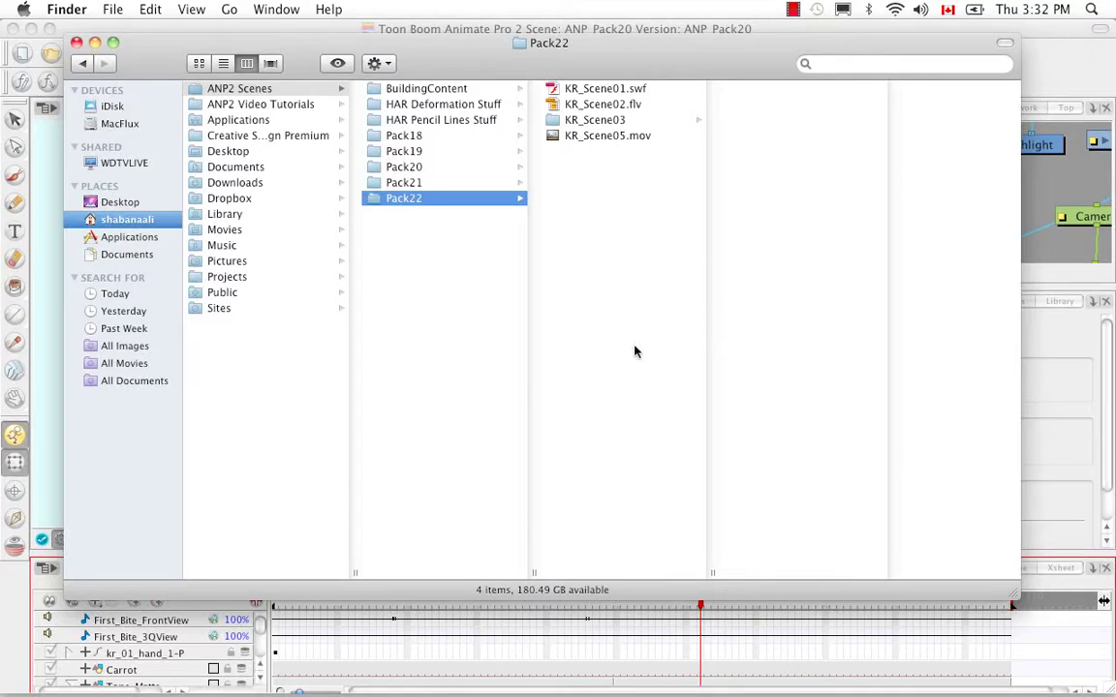
click(76, 43)
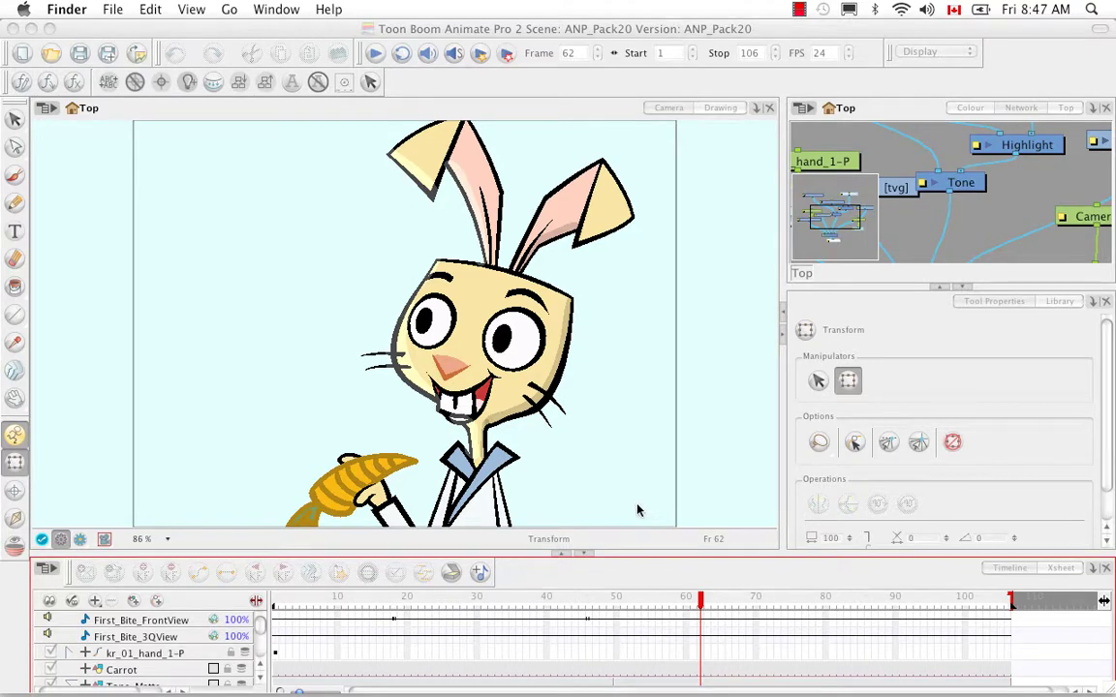
Reopen Finder and locate ANI_Pack16.anim in the ANI_Pack16 folder under ANP2 Scenes' Pack21
mouse_move(209, 653)
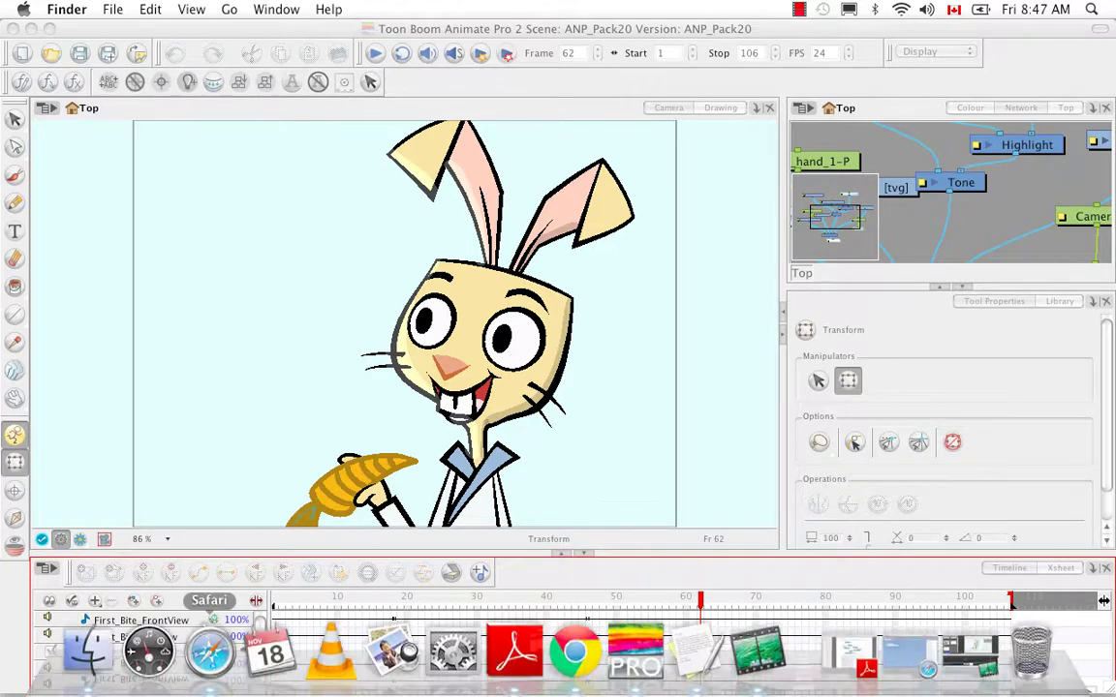
click(87, 650)
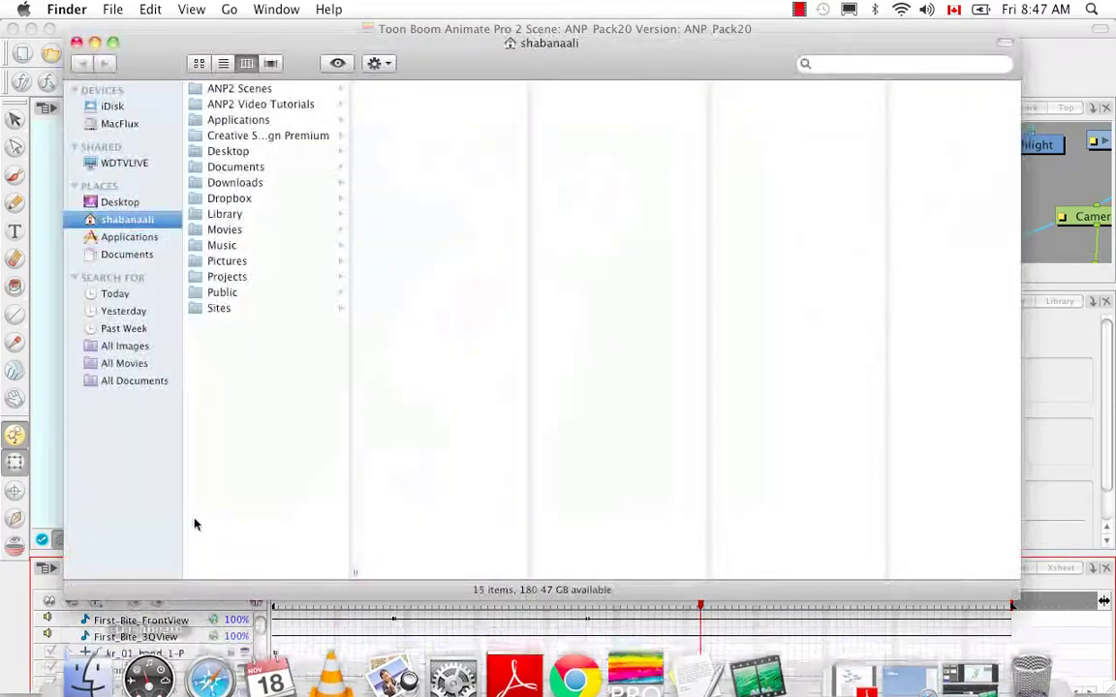
click(254, 89)
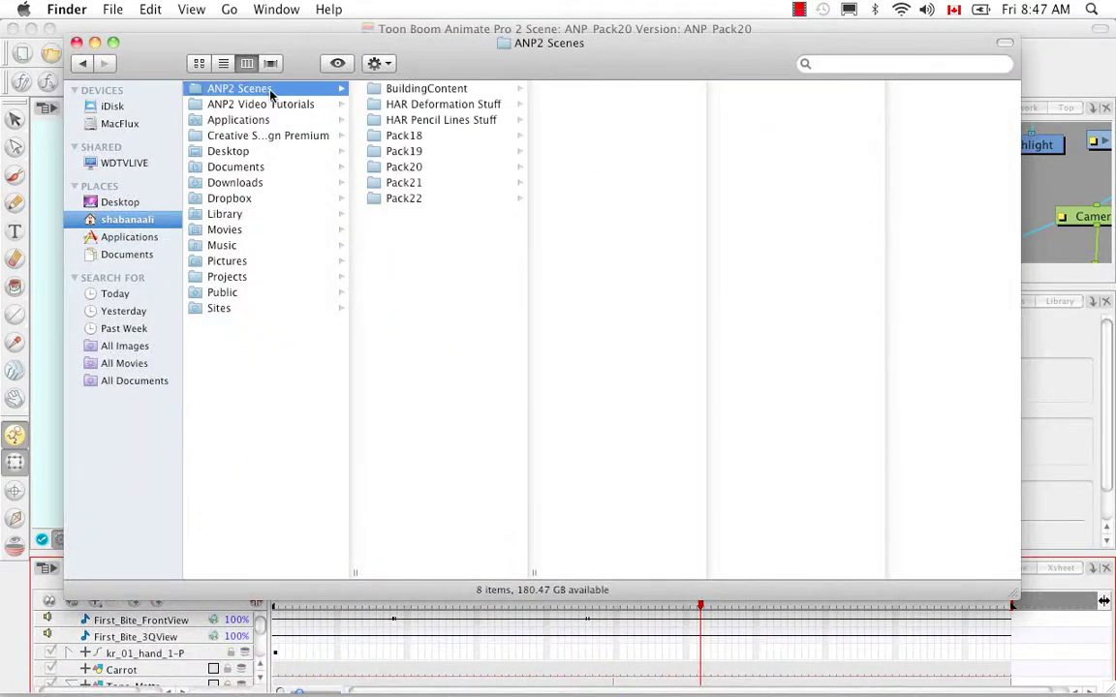
click(406, 199)
click(411, 183)
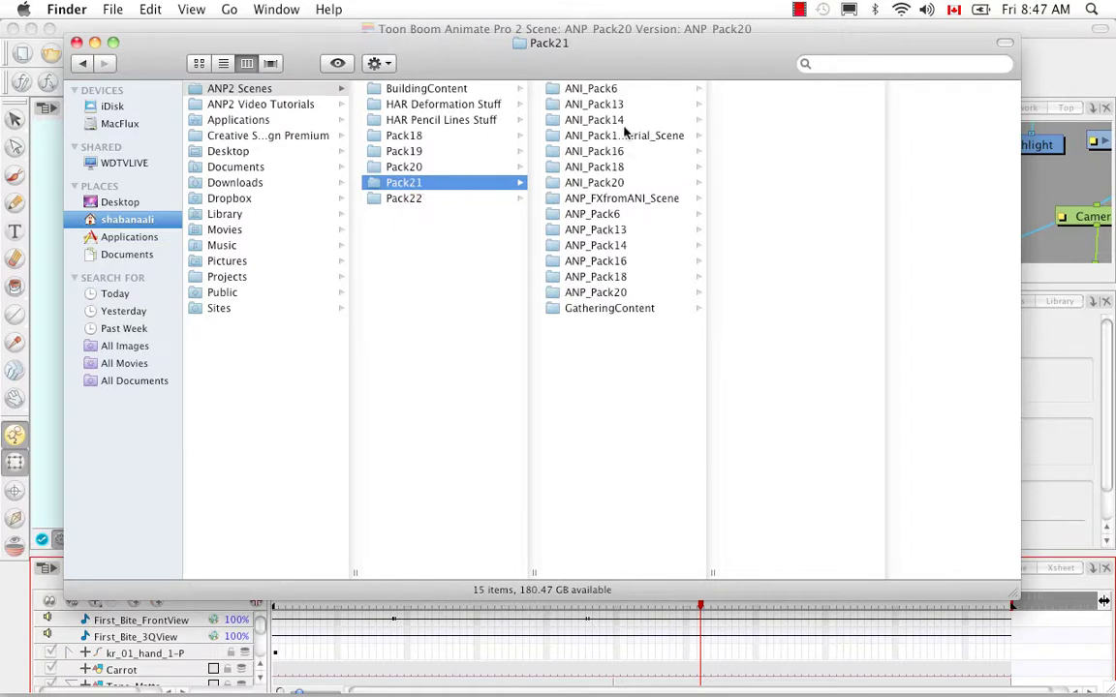
click(620, 152)
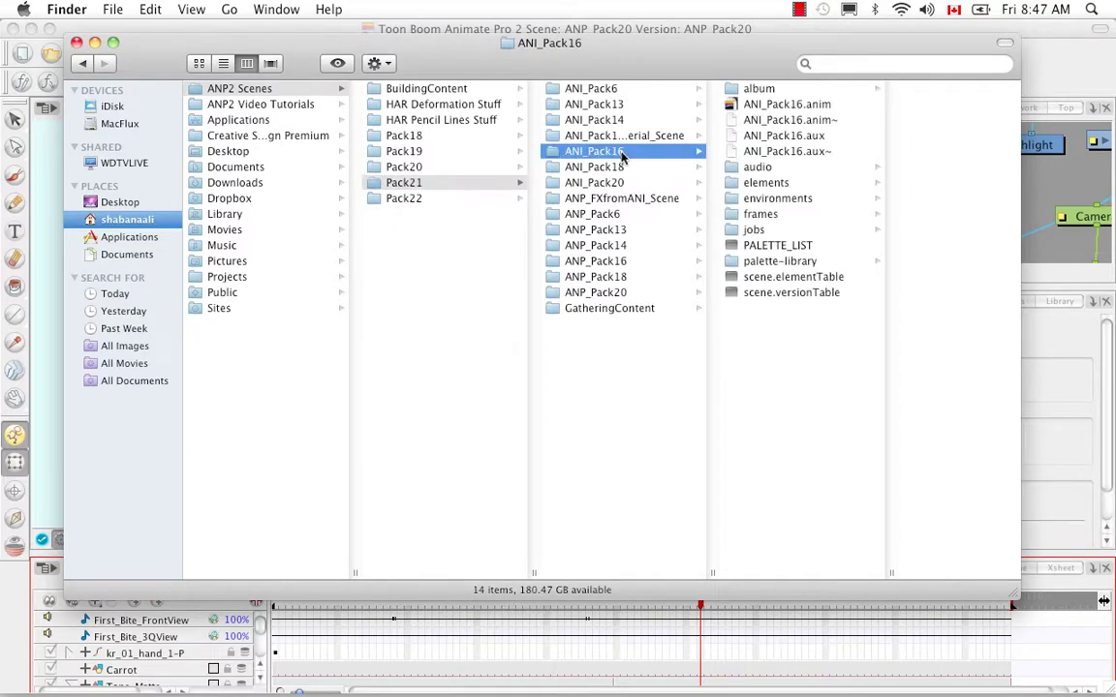
click(774, 103)
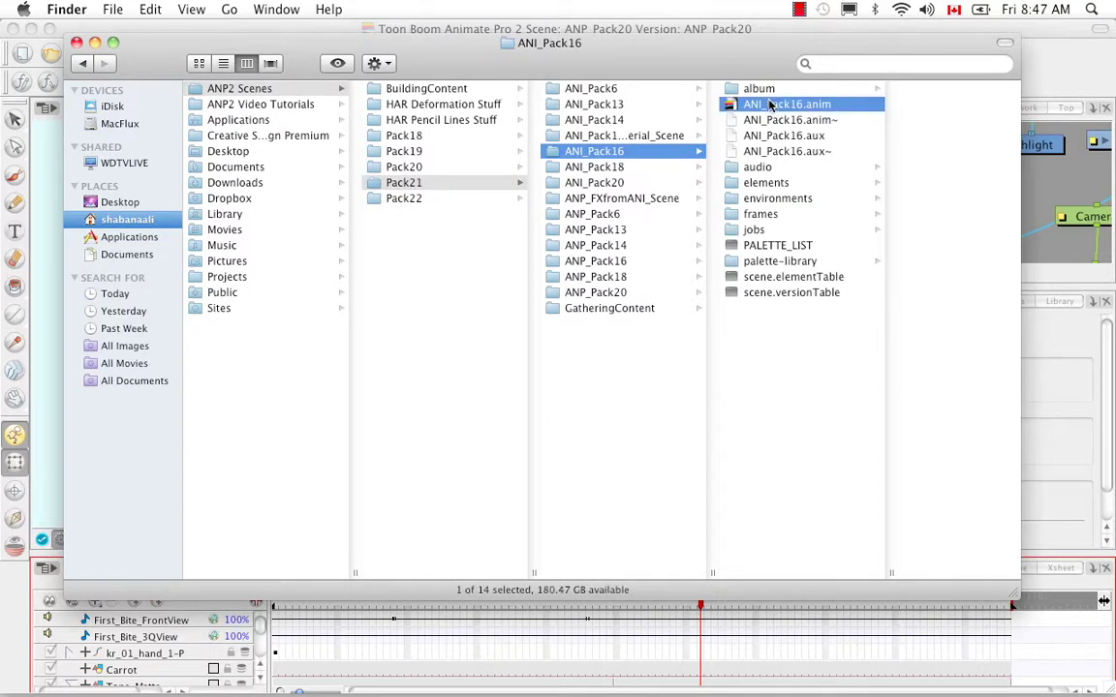
Open ANI_Pack16.anim with Animate (7.9) instead of AnimatePro and acknowledge the unsupported effects warning
right_click(726, 104)
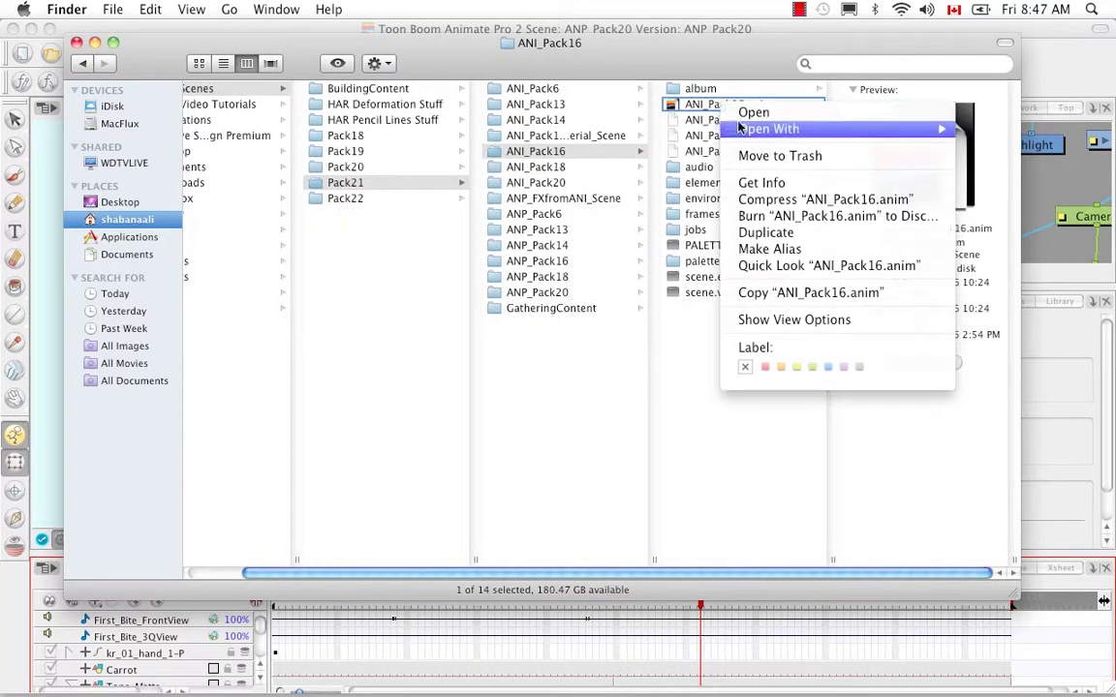
mouse_move(736, 131)
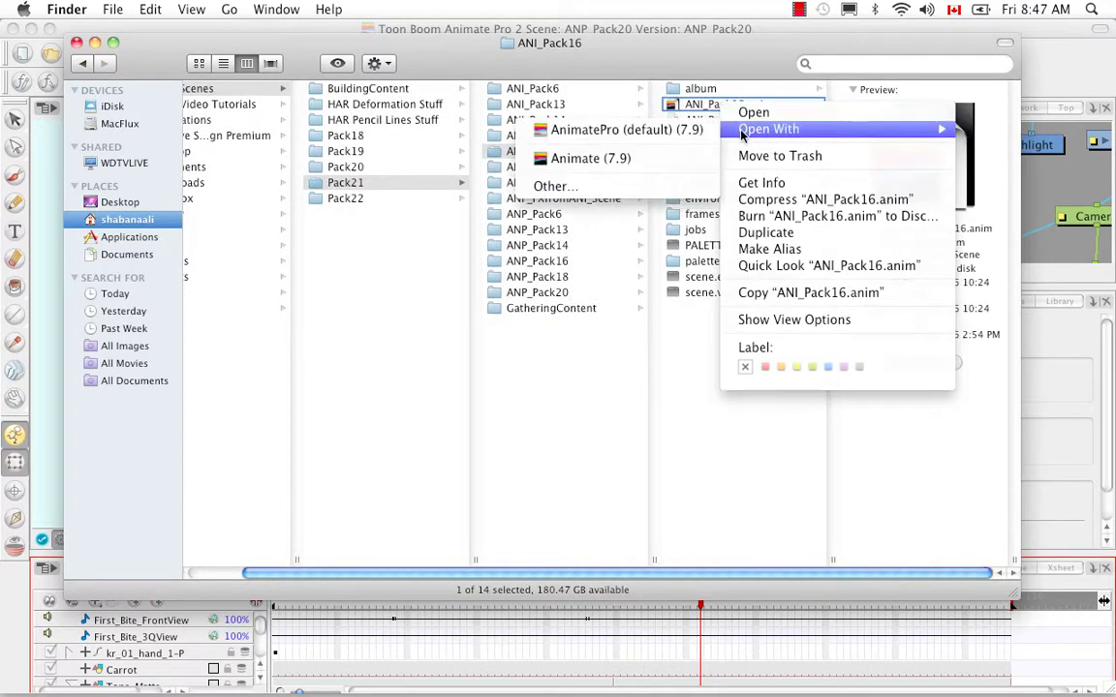
click(651, 158)
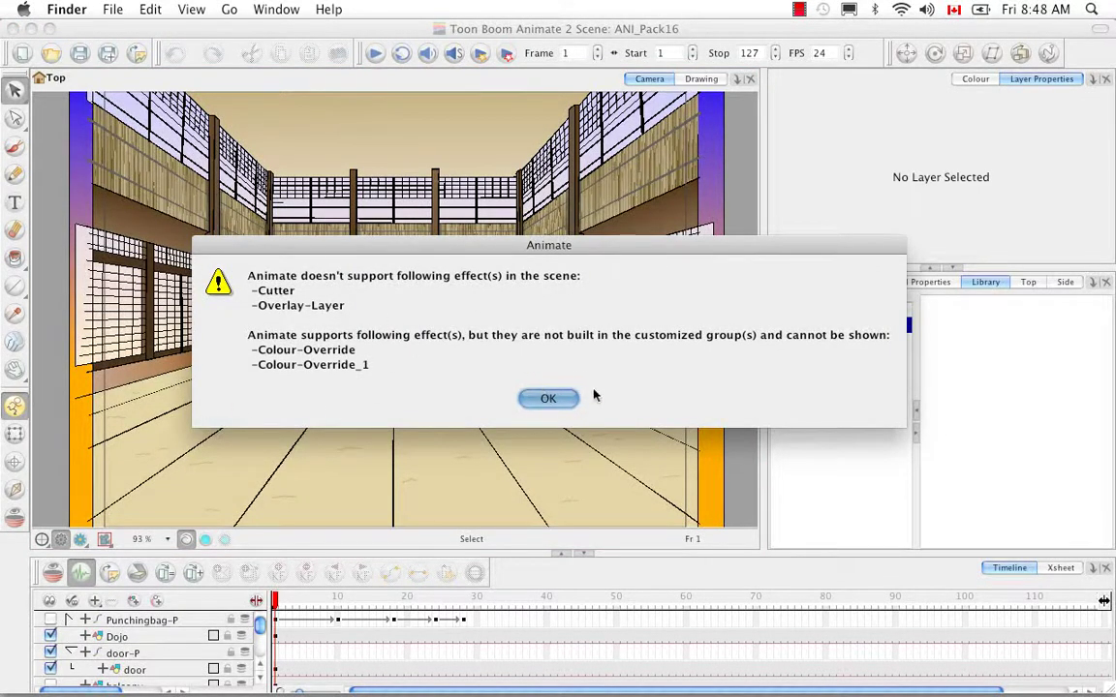
click(545, 400)
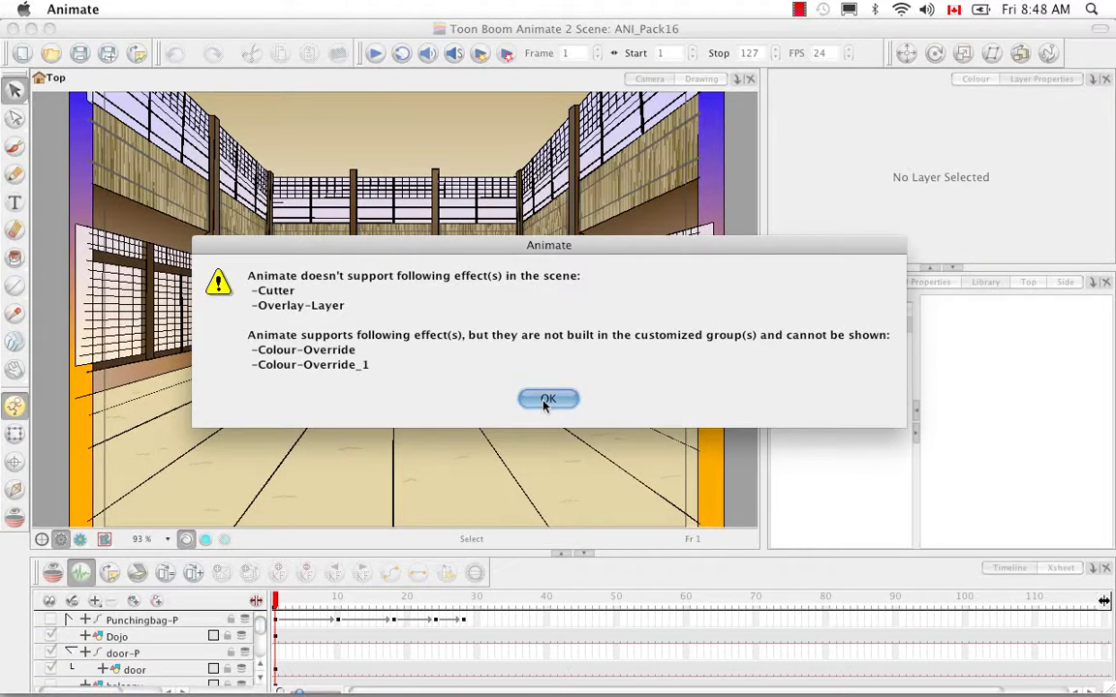
click(545, 401)
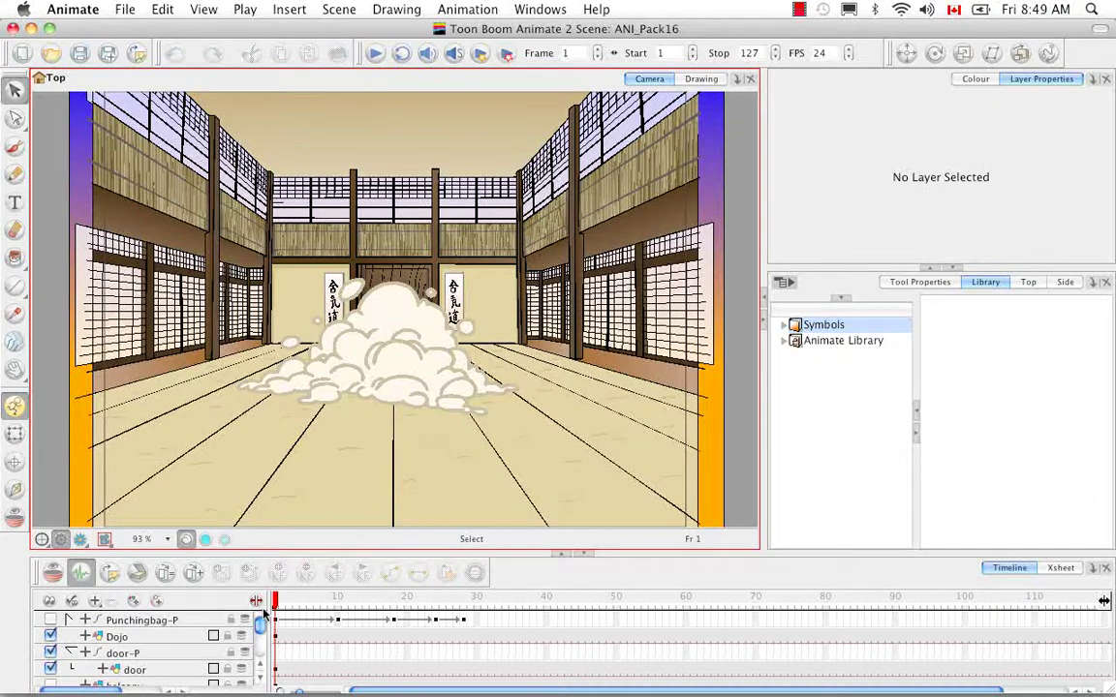
Go to frame 34 and compare the rendered preview with the OpenGL view of the dojo scene
drag(276, 600, 505, 595)
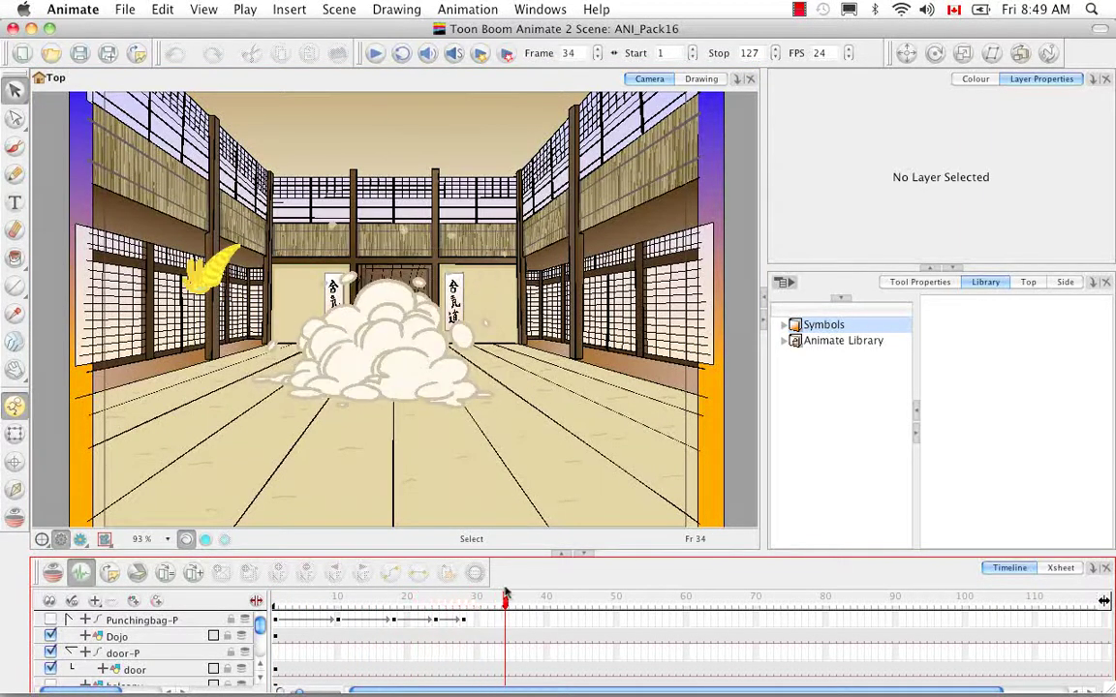
click(81, 538)
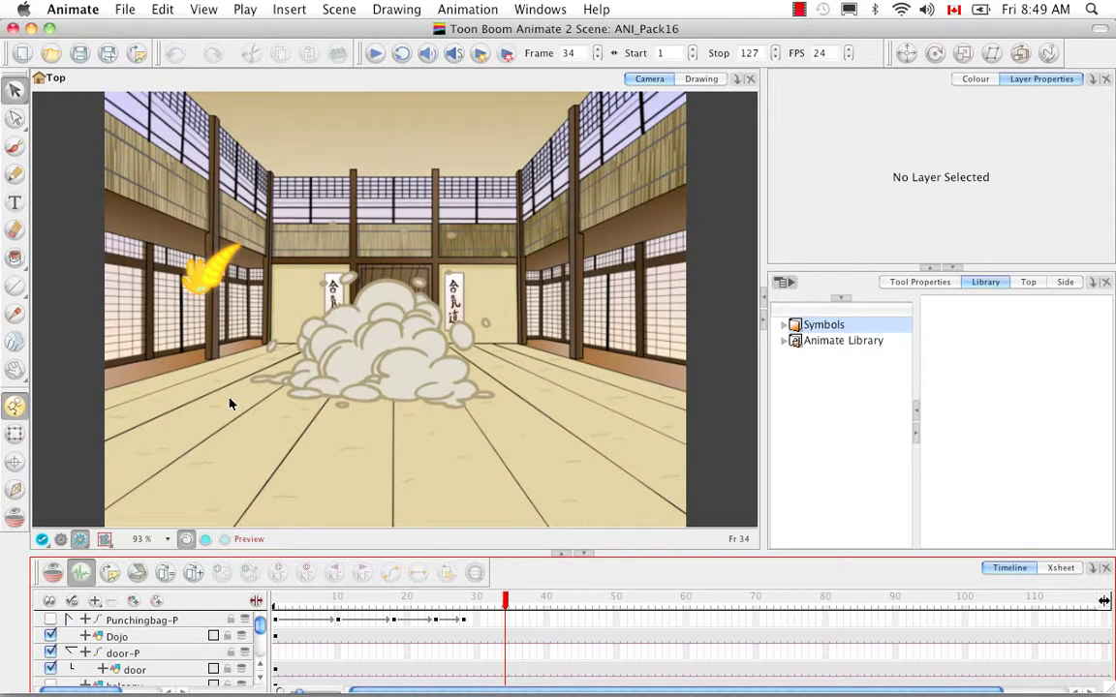
click(62, 539)
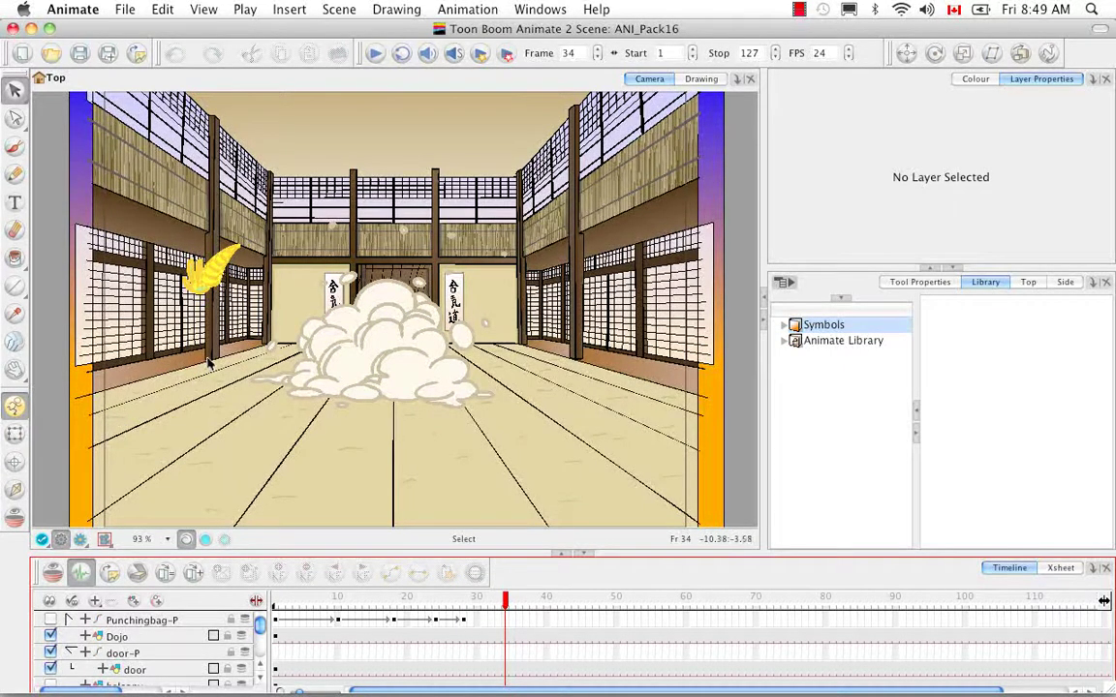
Start an image export of the scene and set the output prefix to KR_Scene04-
click(125, 12)
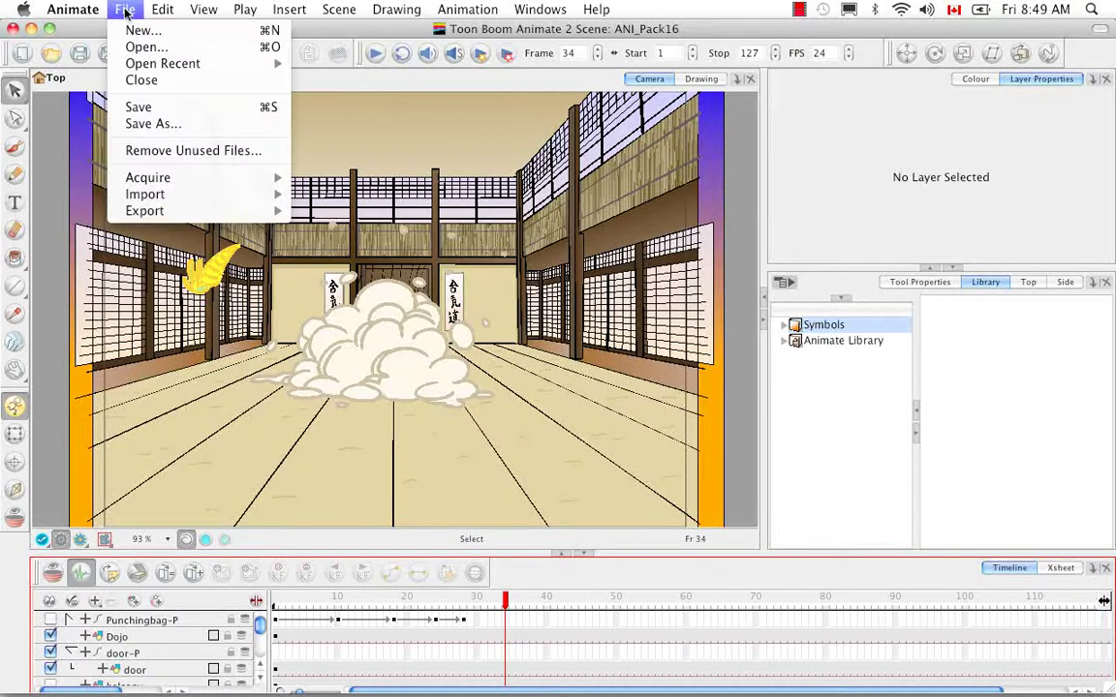
mouse_move(169, 208)
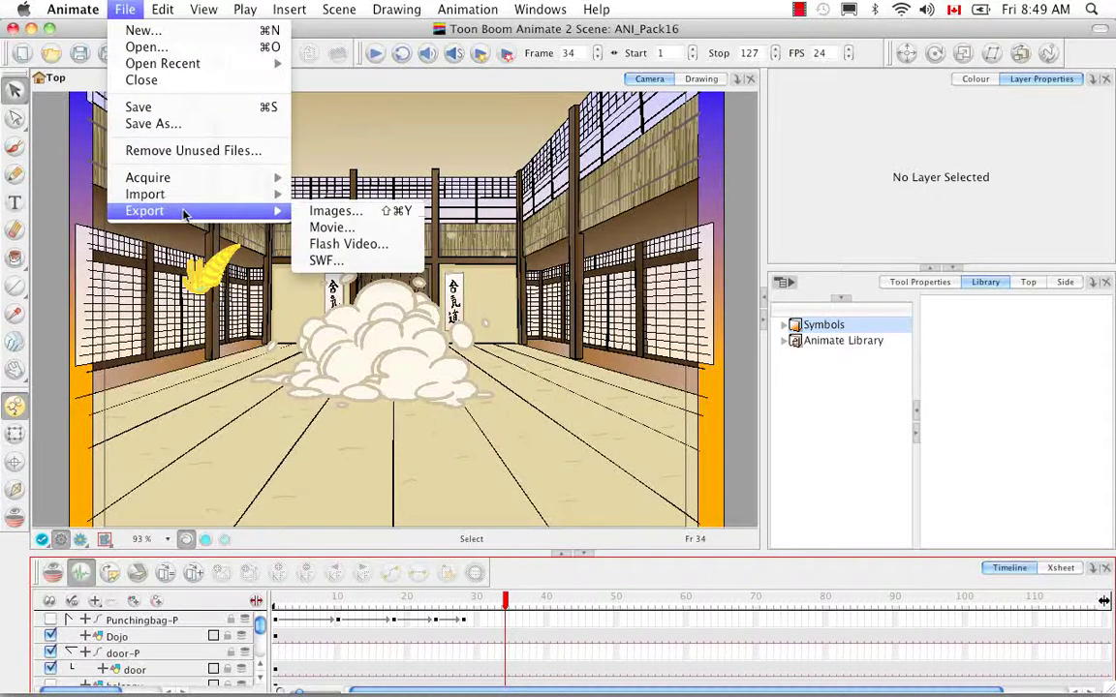
click(359, 213)
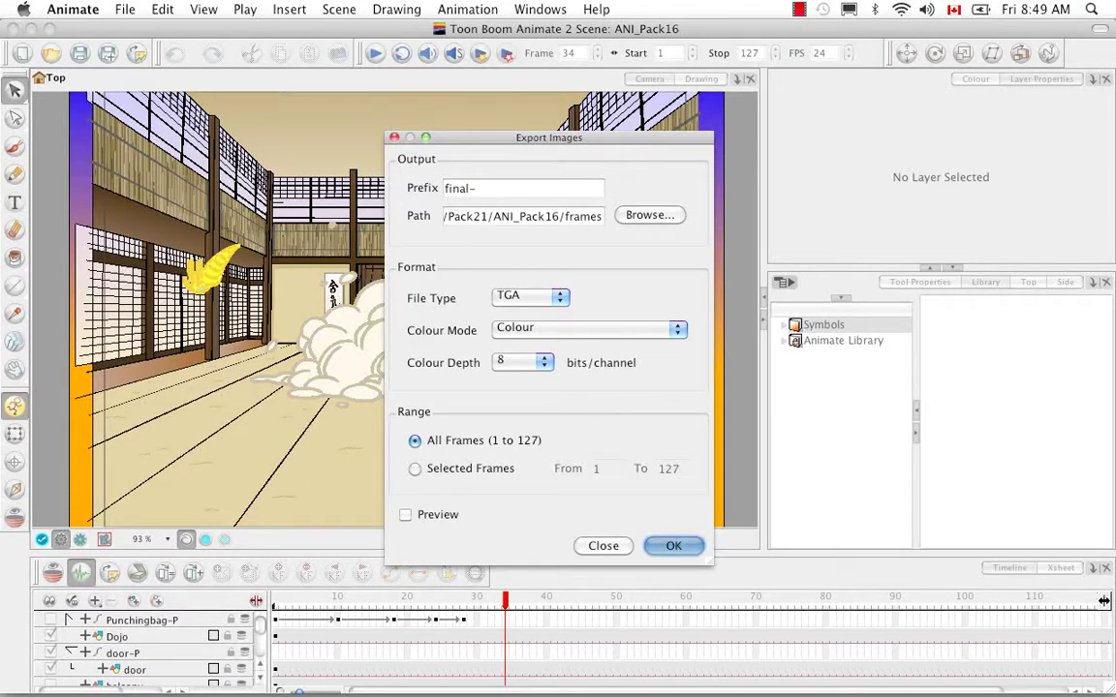
double_click(457, 188)
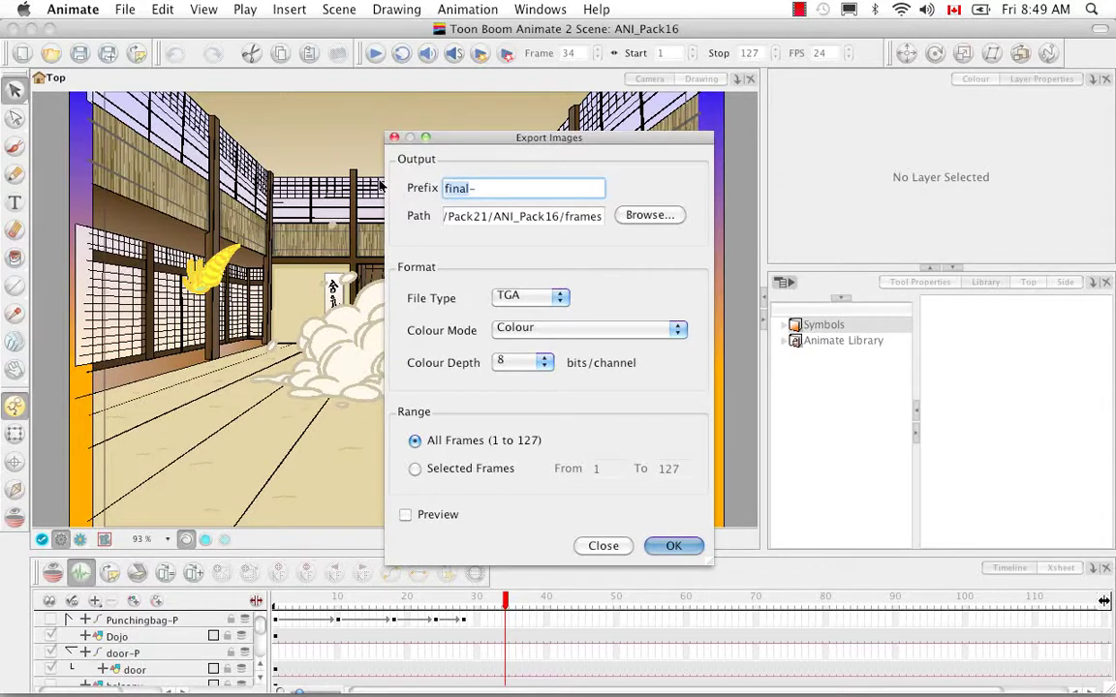
key(BackSpace)
text(KR-)
key(BackSpace)
text(_Scene-)
key(BackSpace)
text(04-)
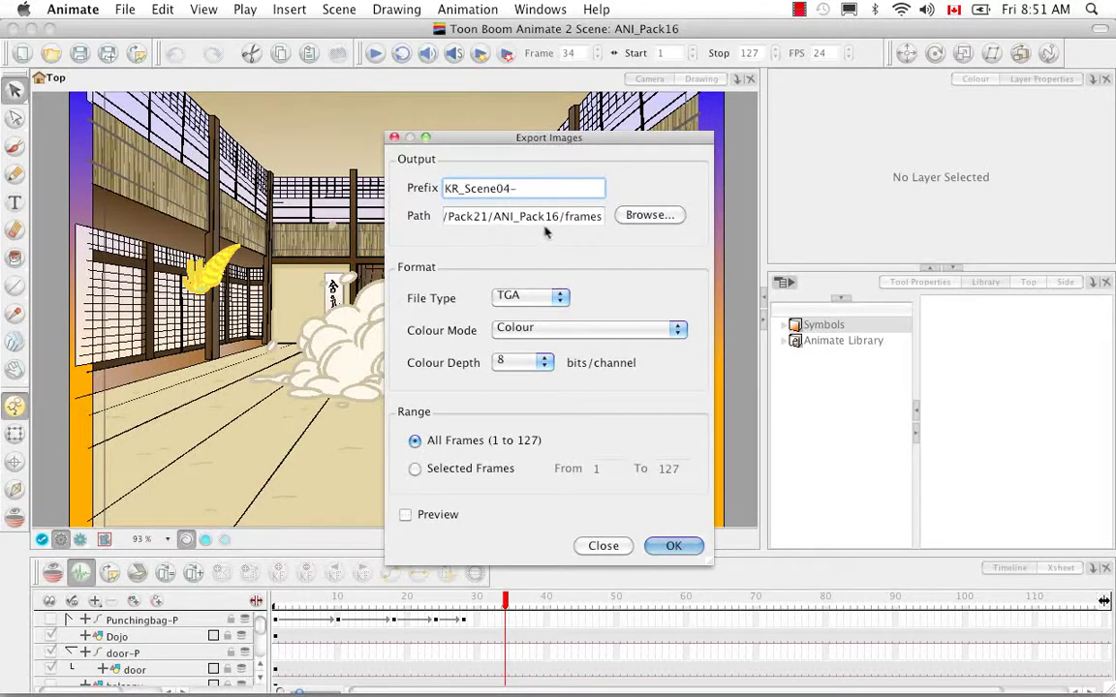
Set the image export path to the Pack22 folder in ANP2 Scenes
click(657, 218)
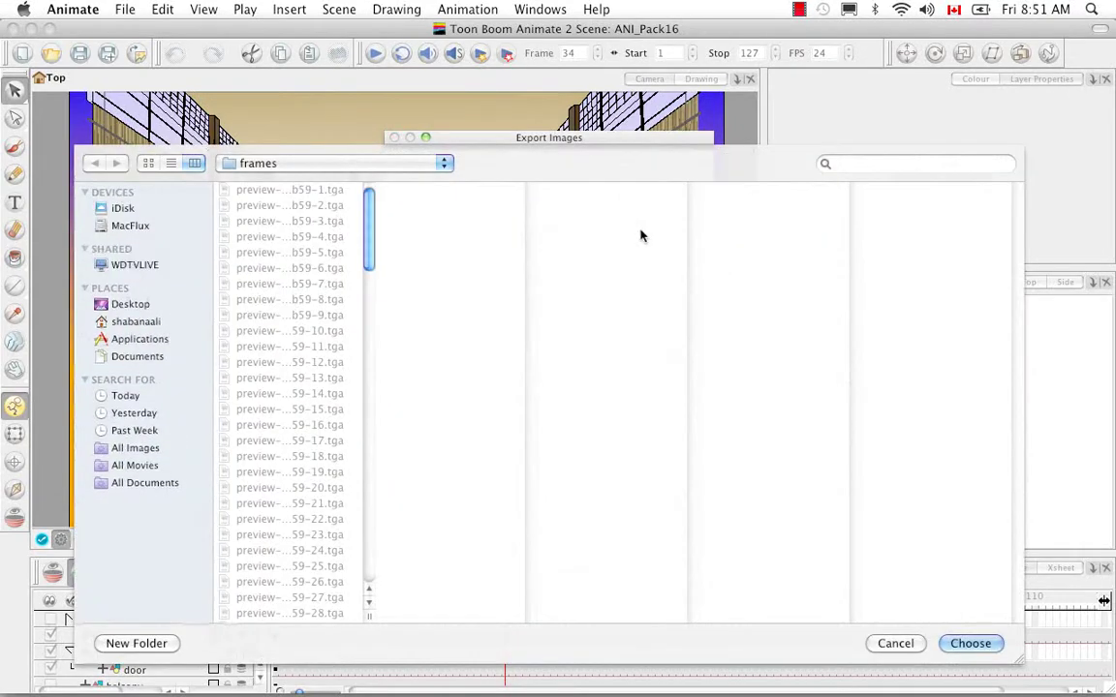
click(444, 163)
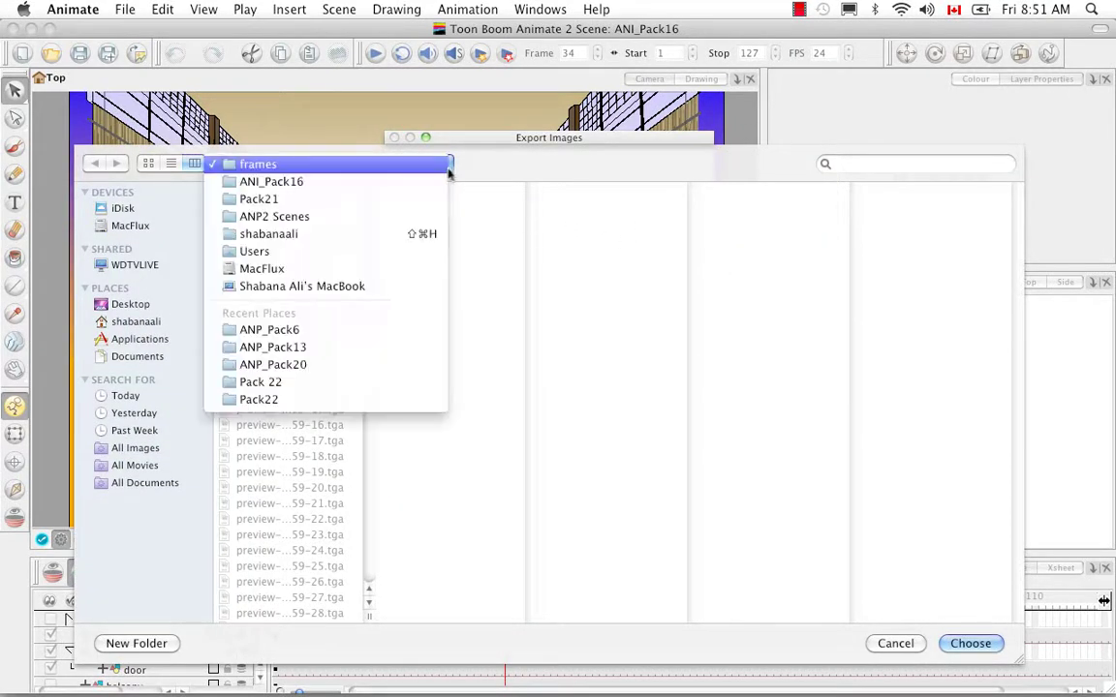
click(431, 184)
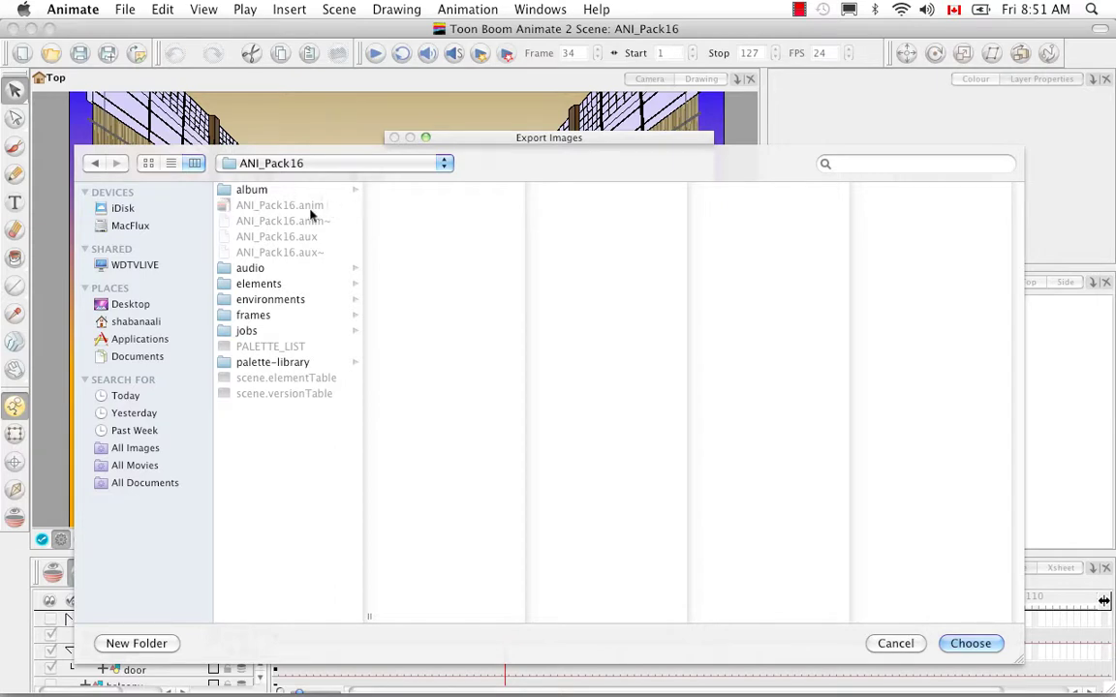
click(278, 317)
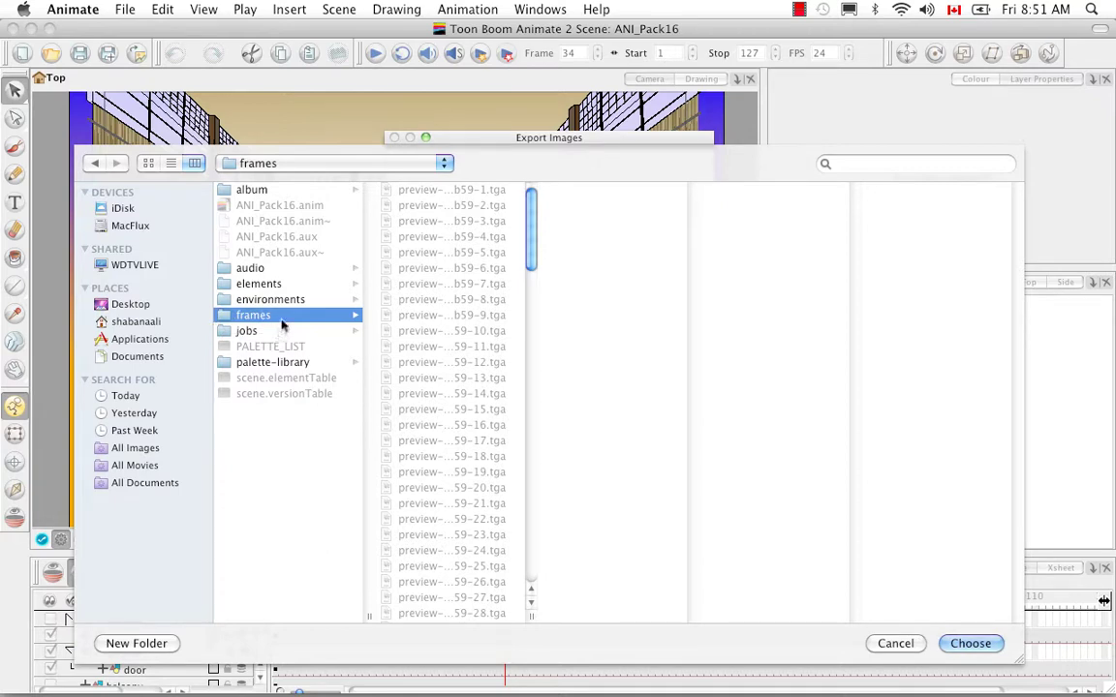
click(444, 163)
click(431, 217)
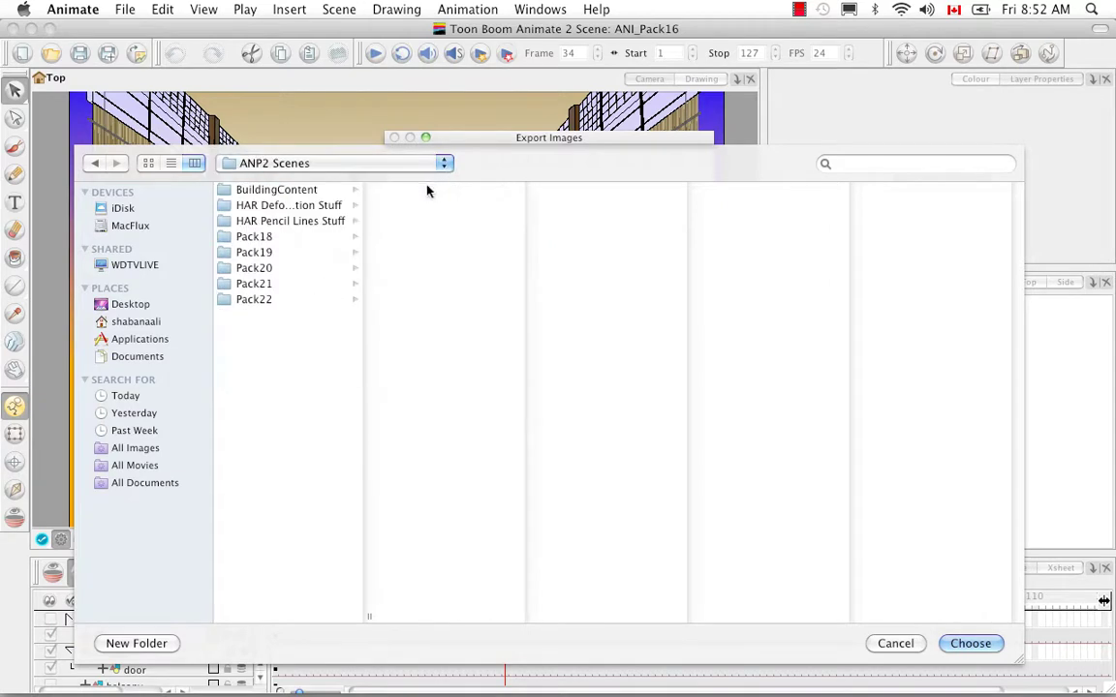
click(260, 302)
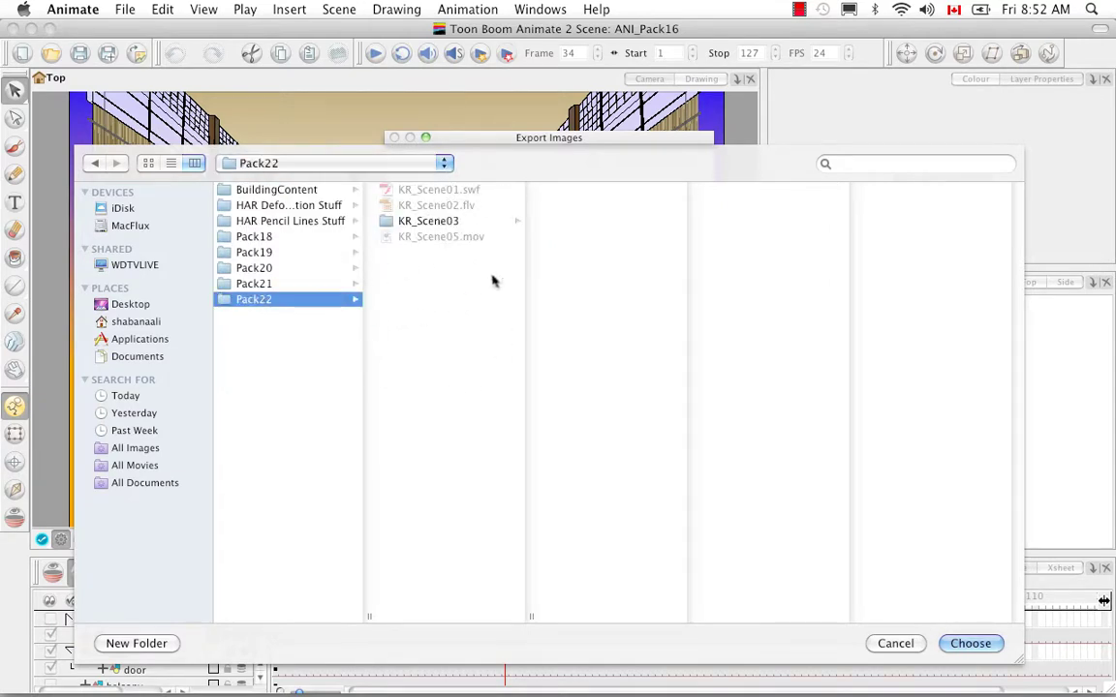
click(978, 643)
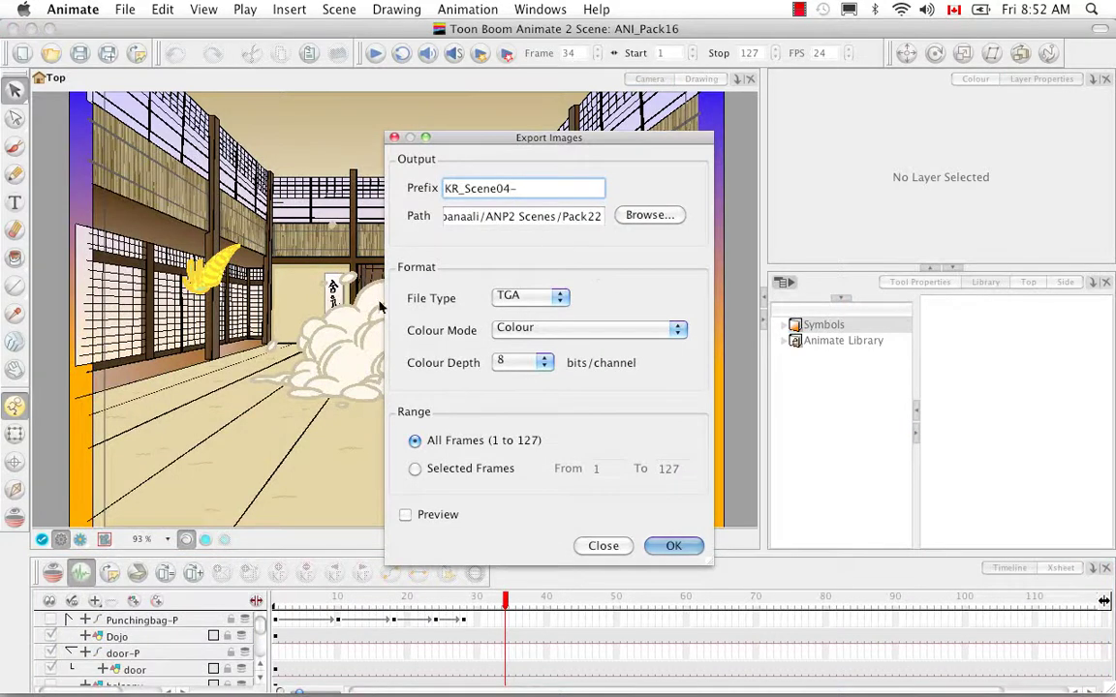
Browse the image file types and try the Colour with Transparency mode for TGA, returning the colour mode to Colour
click(562, 299)
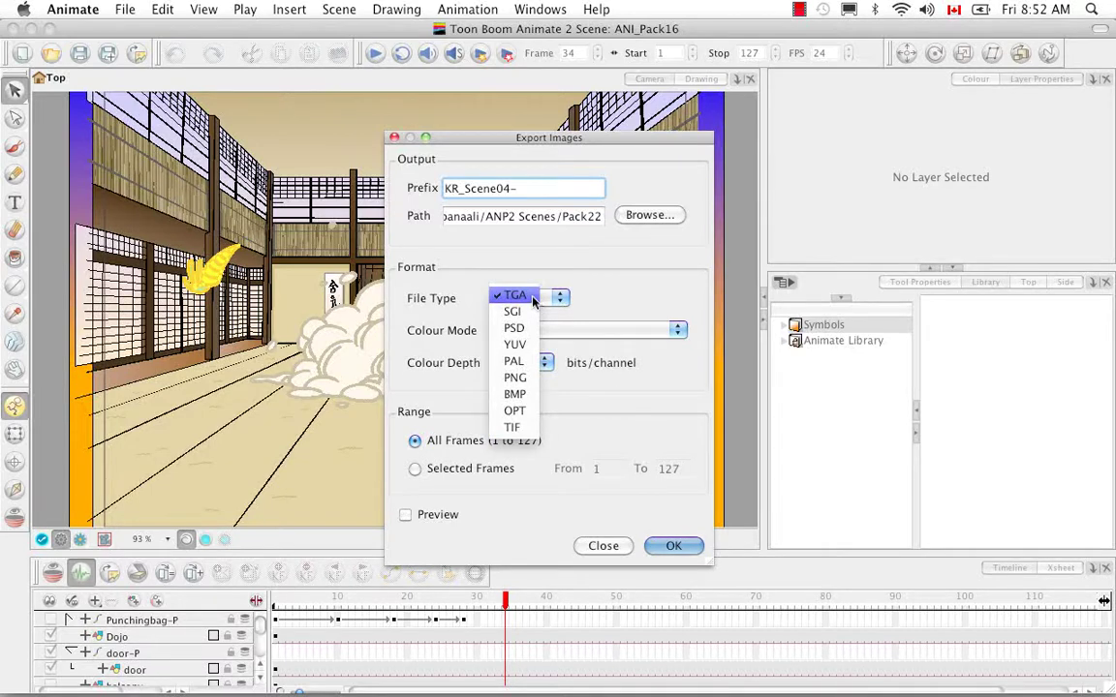
click(609, 302)
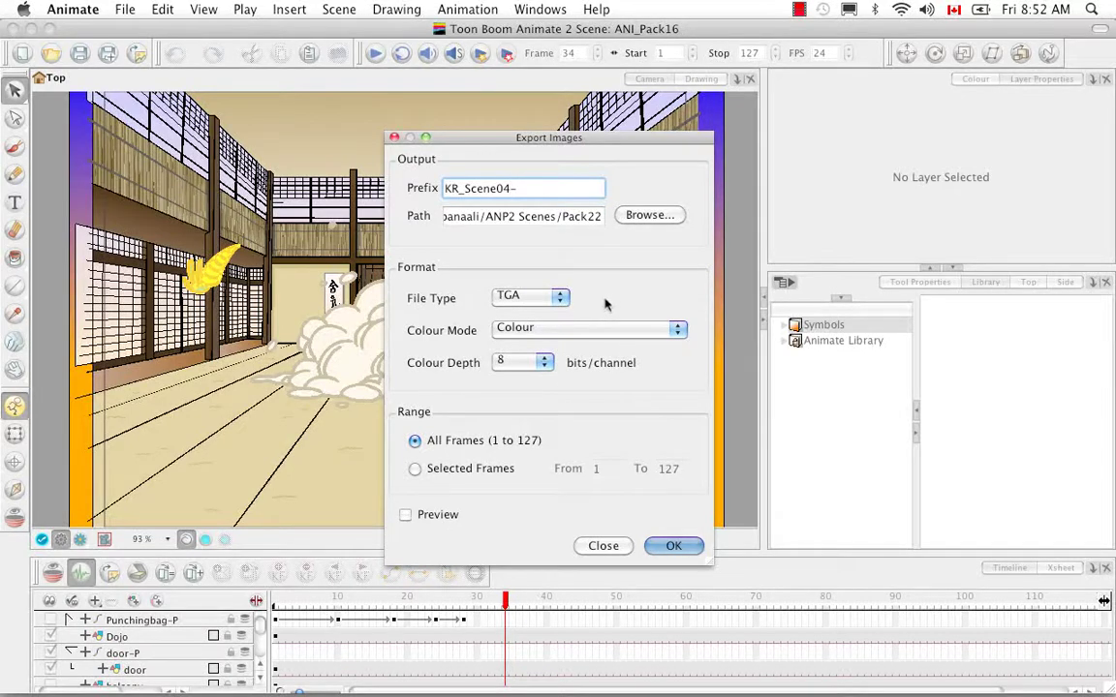
click(677, 330)
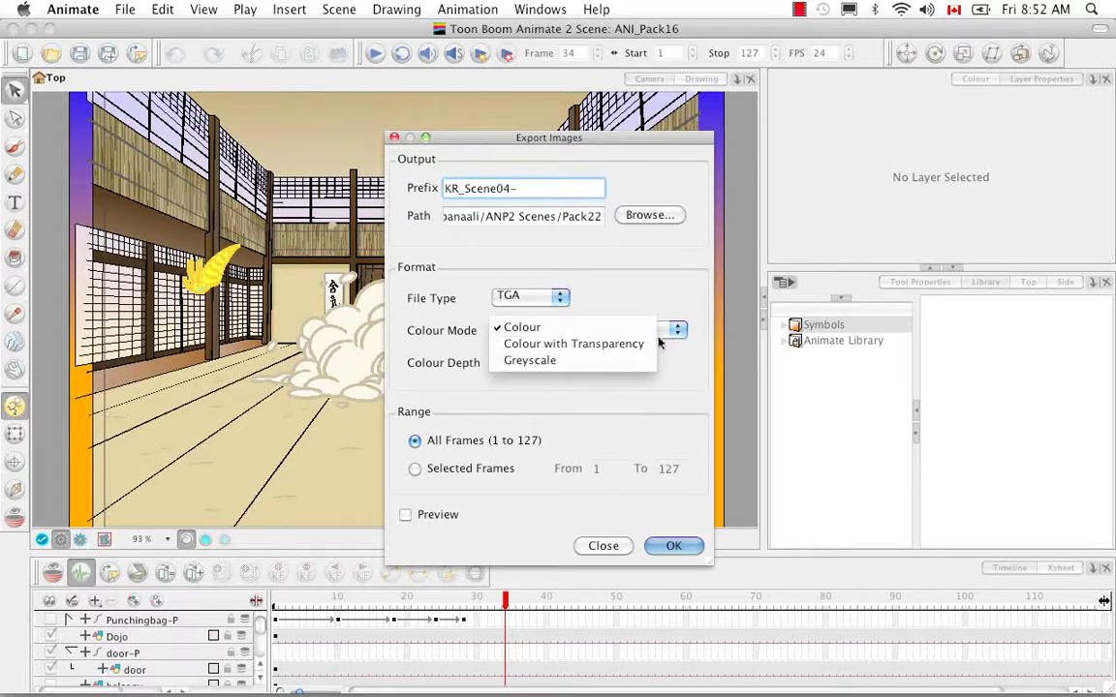
click(647, 344)
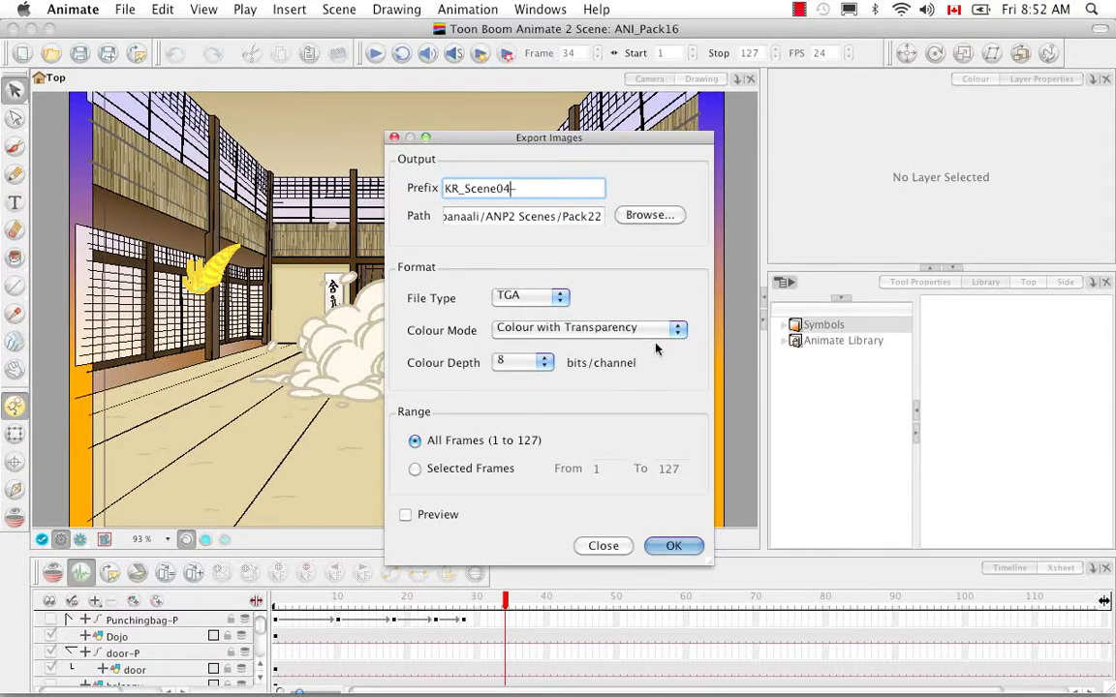
click(675, 332)
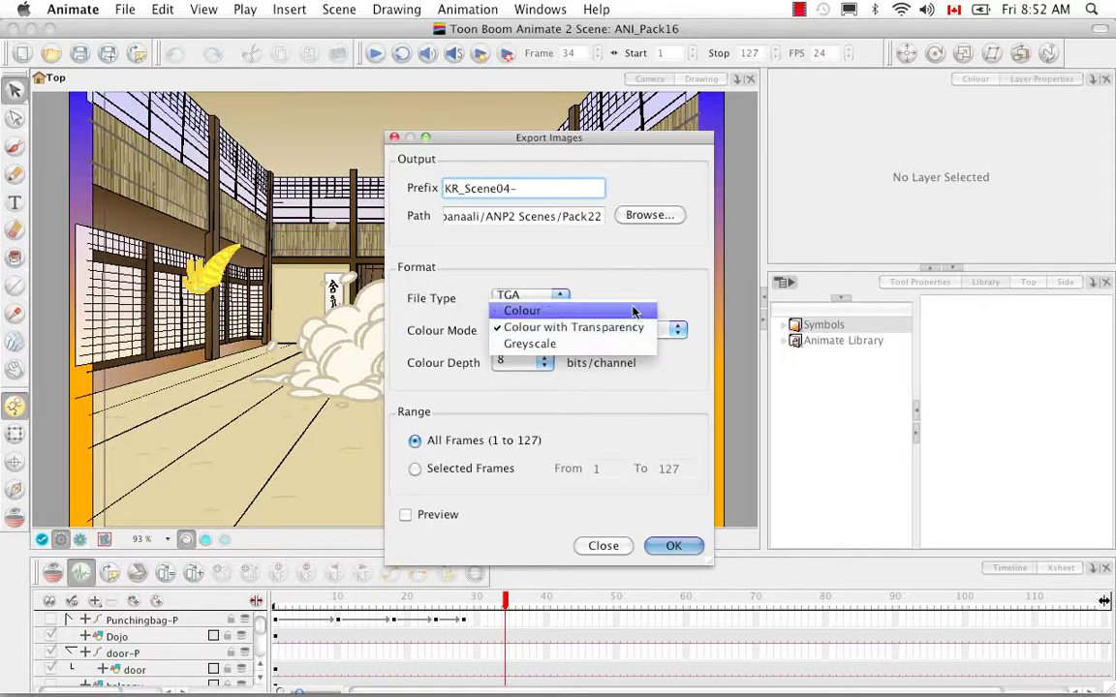
click(639, 311)
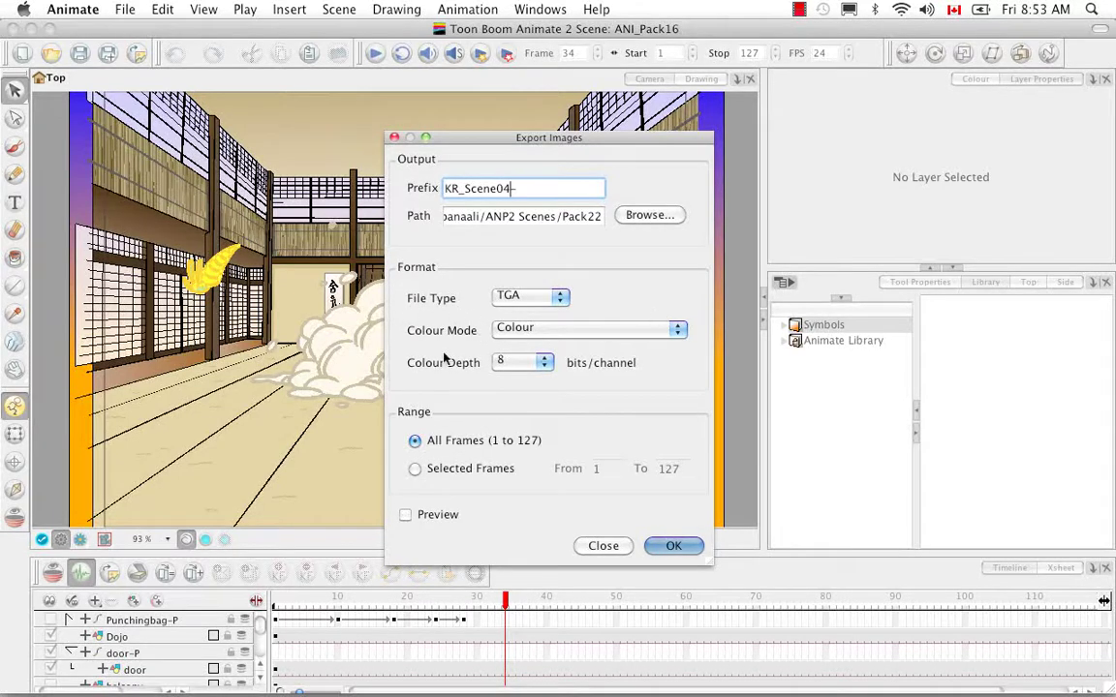
Try PNG as the export file type, check its colour modes, and return the file type to TGA
click(560, 296)
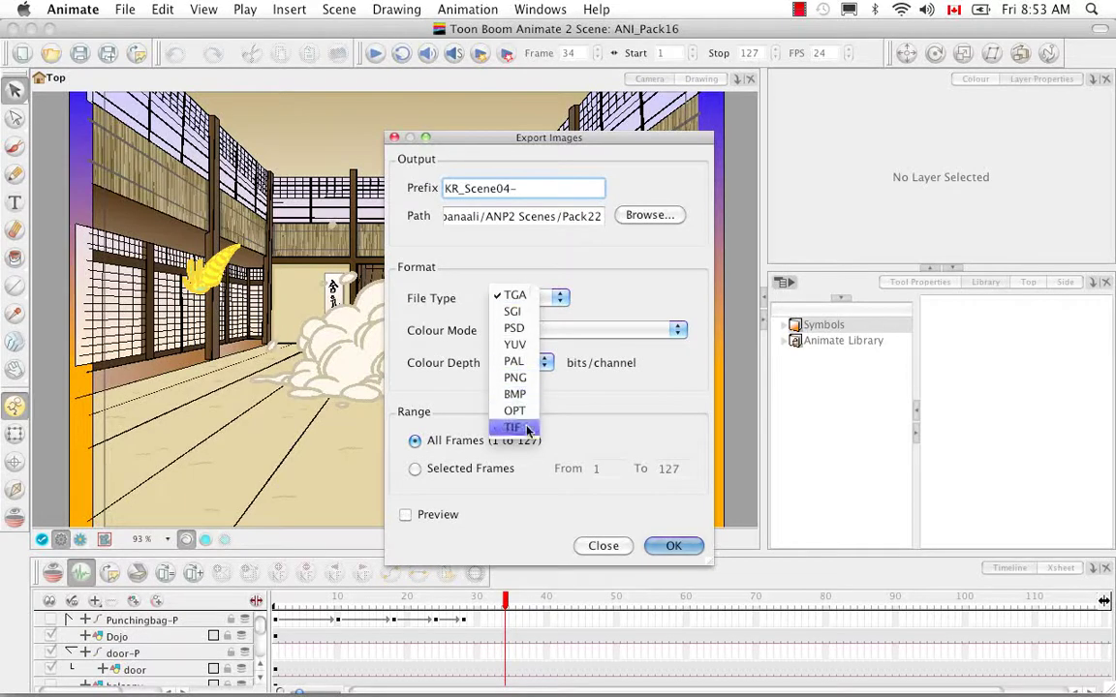
click(515, 377)
click(677, 334)
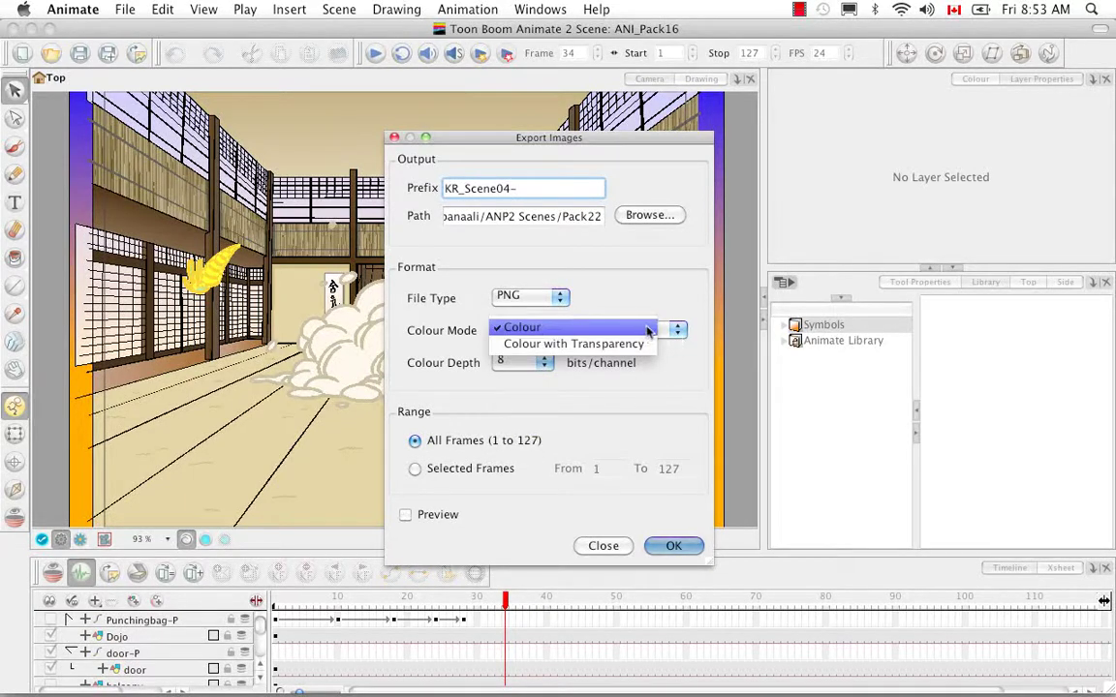
click(647, 330)
click(560, 296)
click(484, 212)
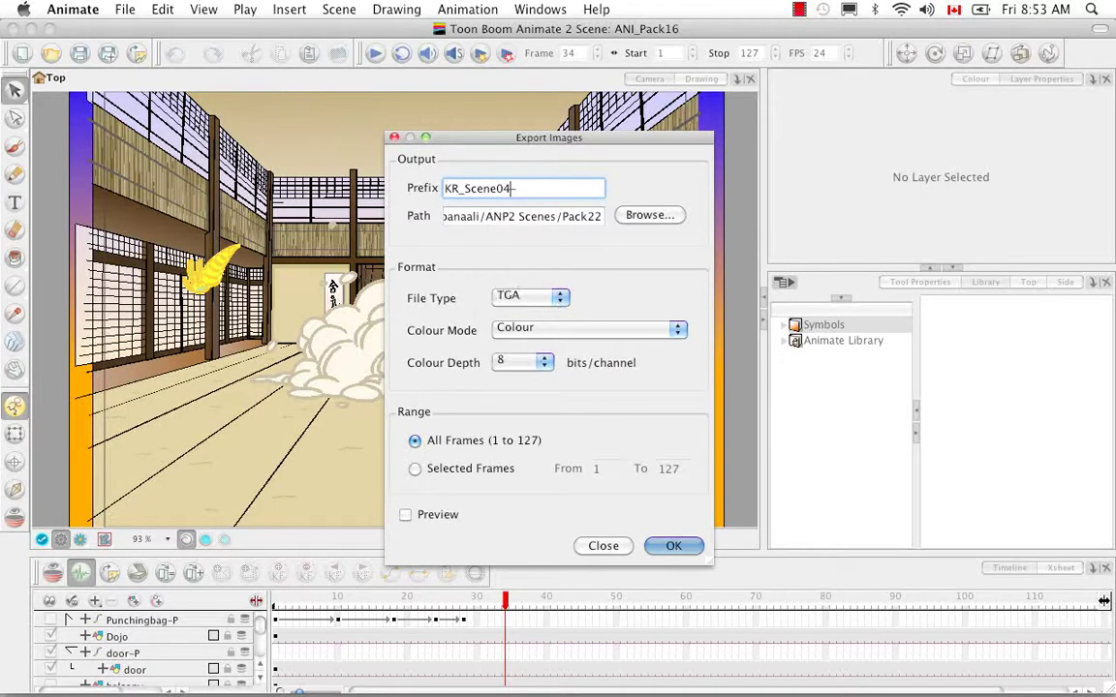
Export all frames as TGA images in Colour at 8 bits/channel with Preview enabled, and play the rendered sequence before closing the player
click(677, 330)
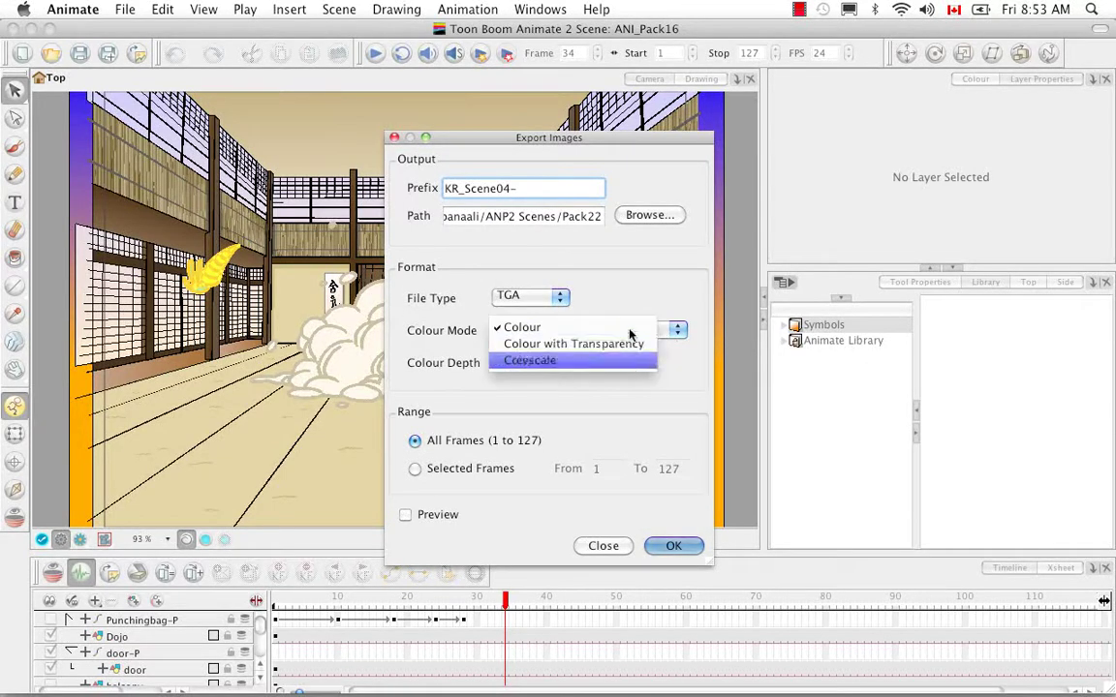
click(645, 314)
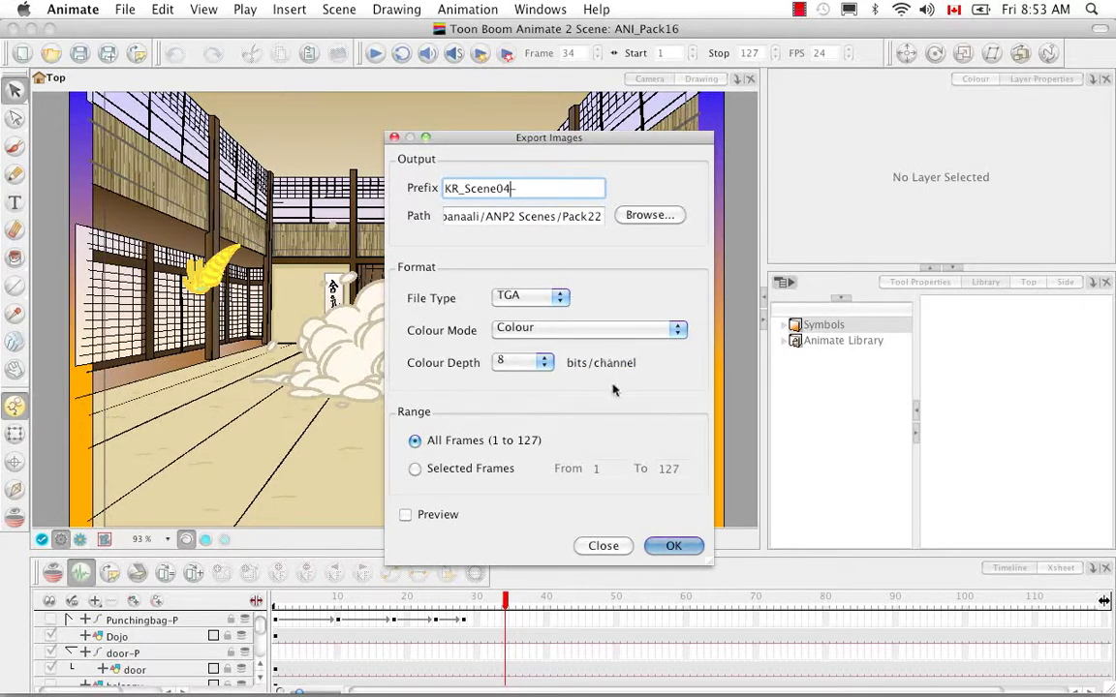
click(545, 365)
click(479, 349)
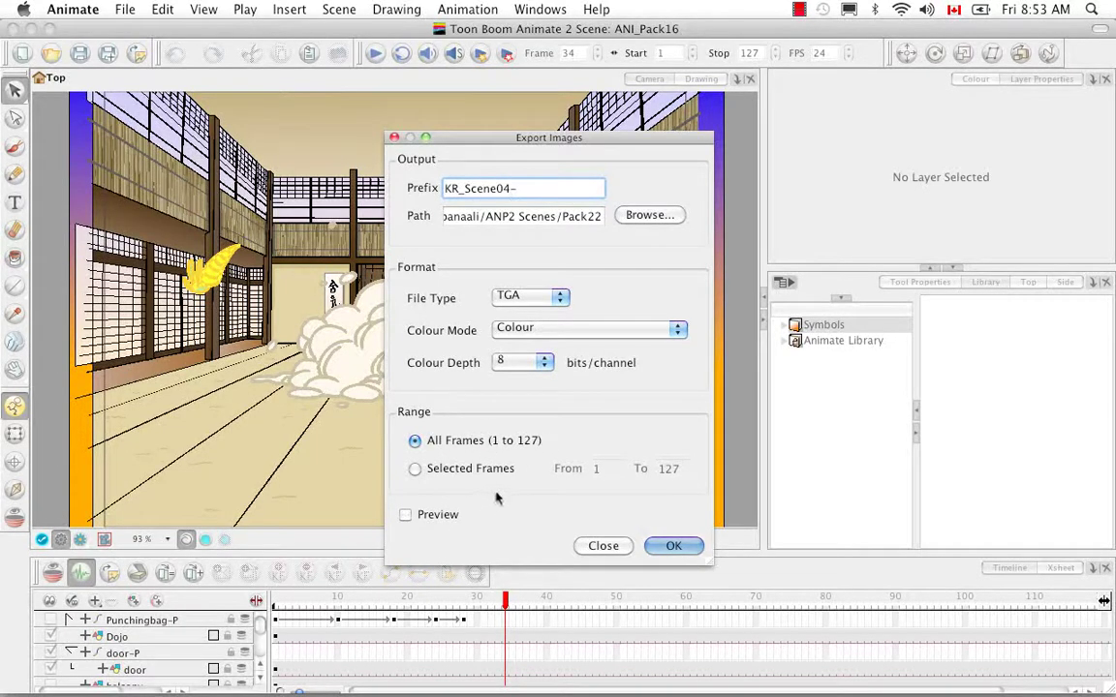
click(415, 469)
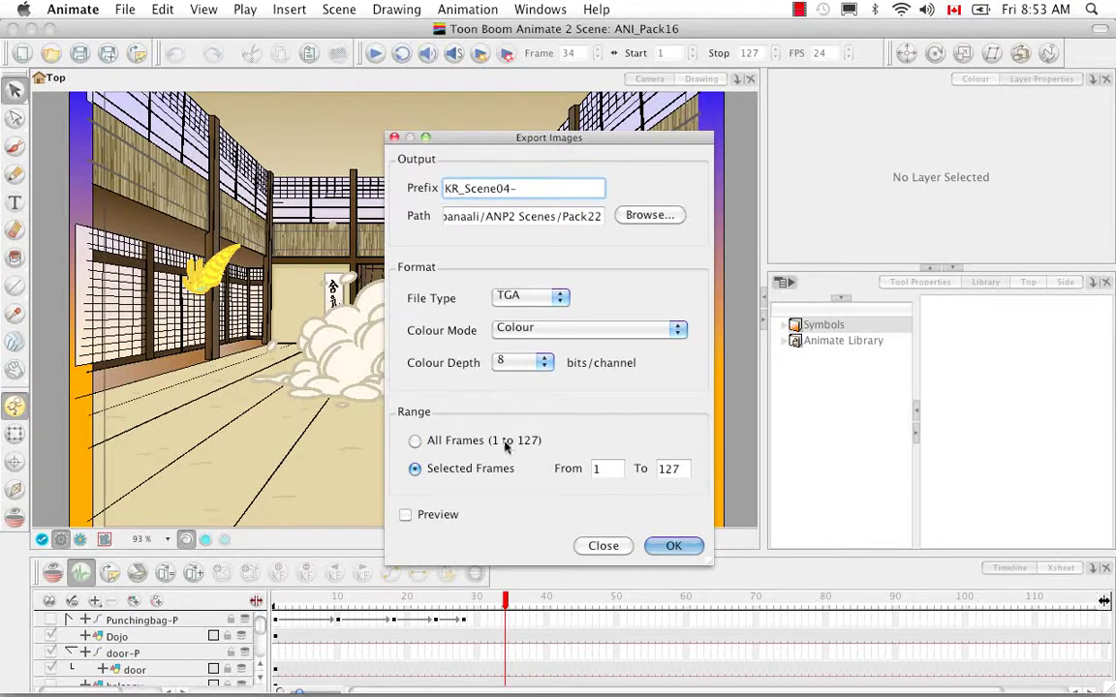
click(415, 440)
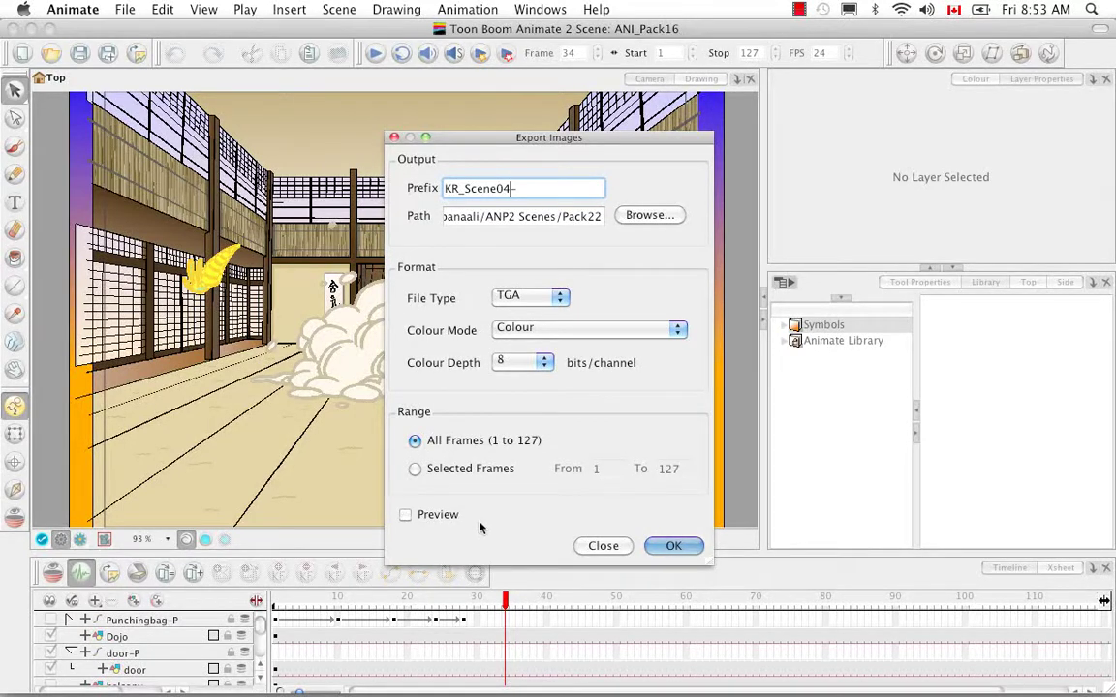
click(405, 514)
click(674, 547)
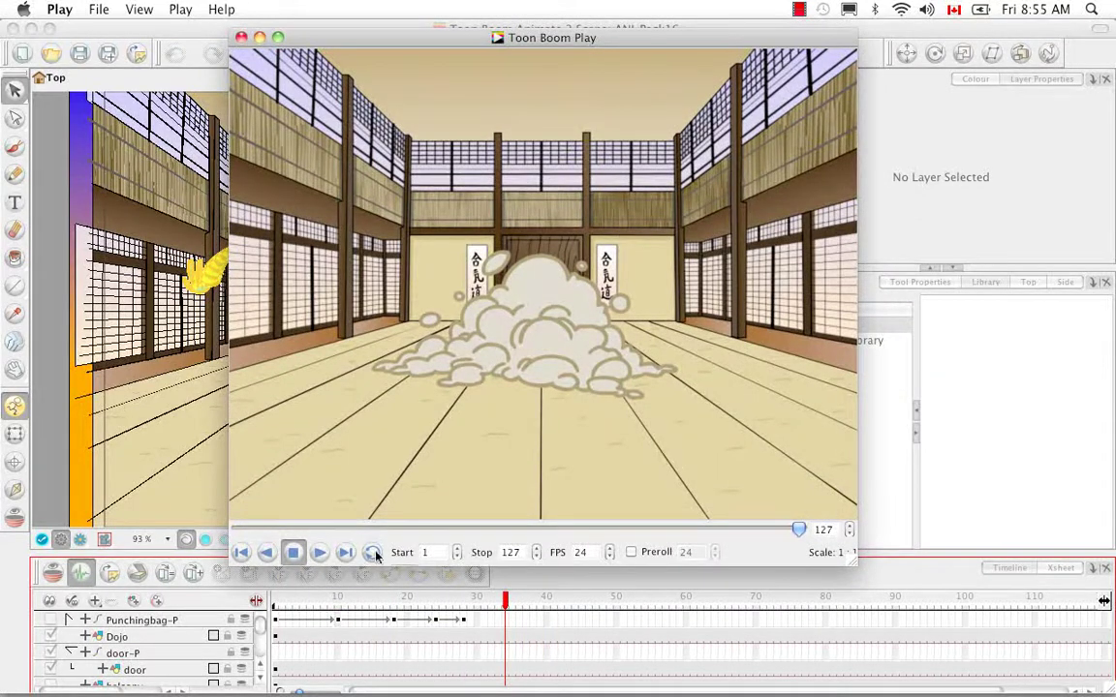
click(319, 552)
click(242, 39)
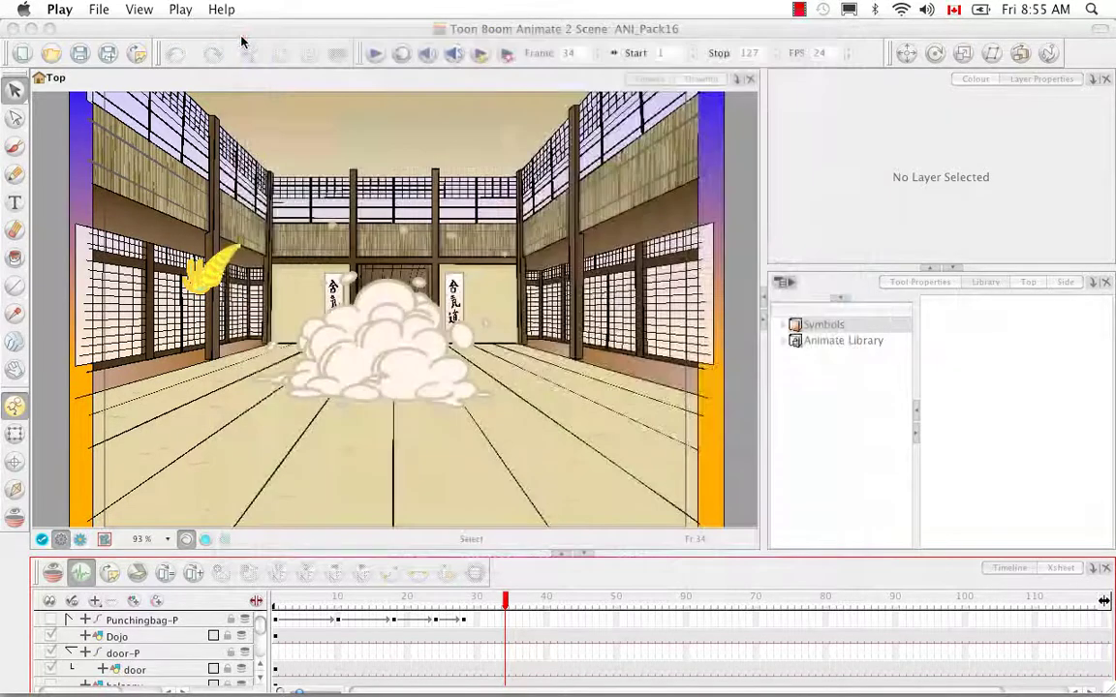
Switch to Finder and create a new folder named KR_Scene04 inside Pack22
click(703, 516)
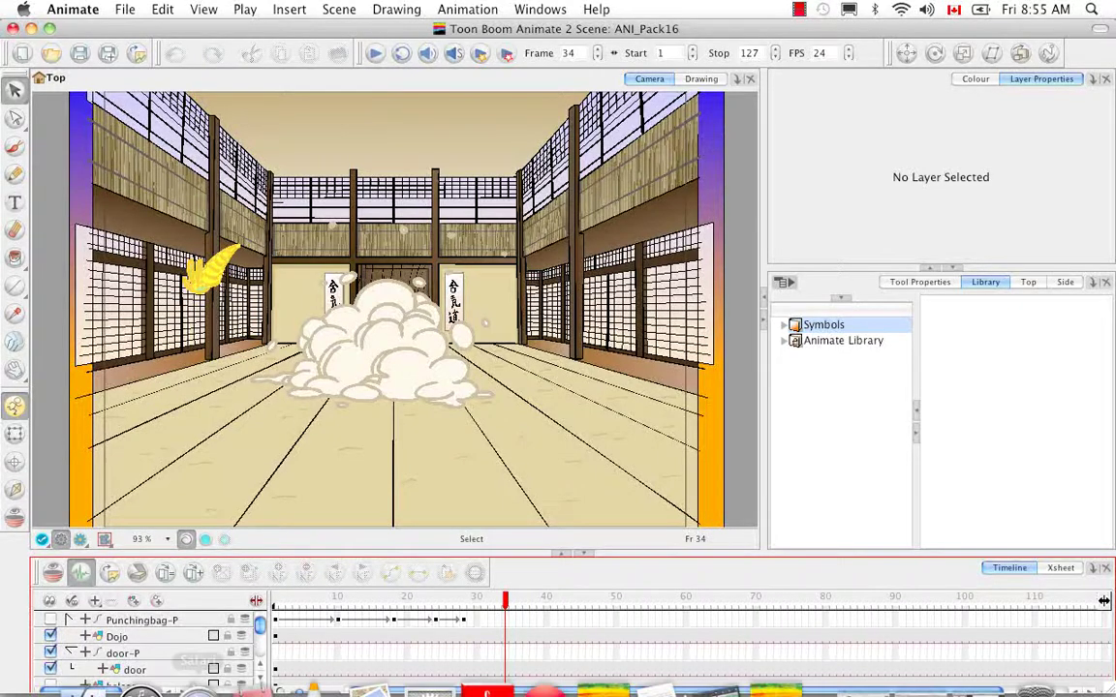
click(83, 651)
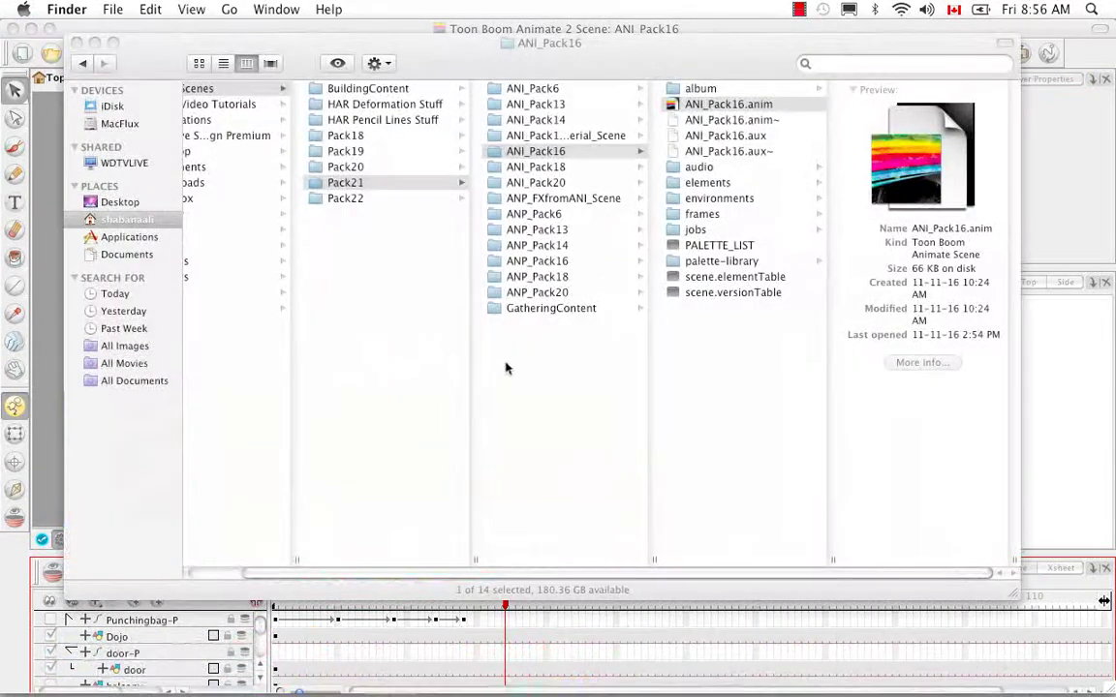
click(346, 199)
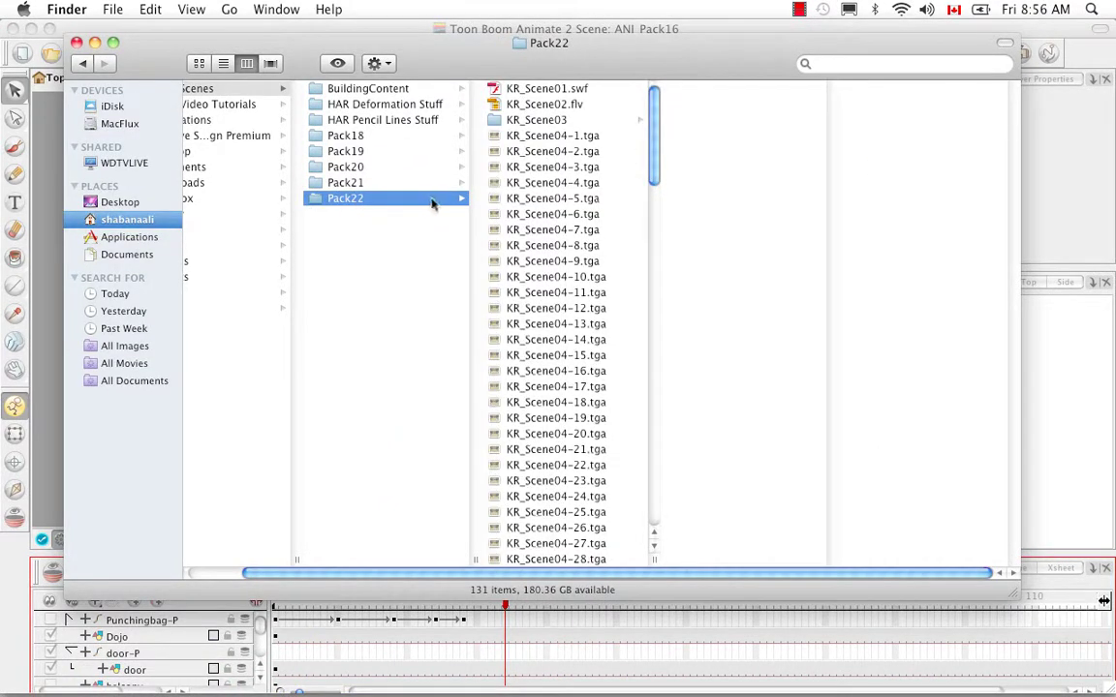
right_click(419, 235)
click(461, 241)
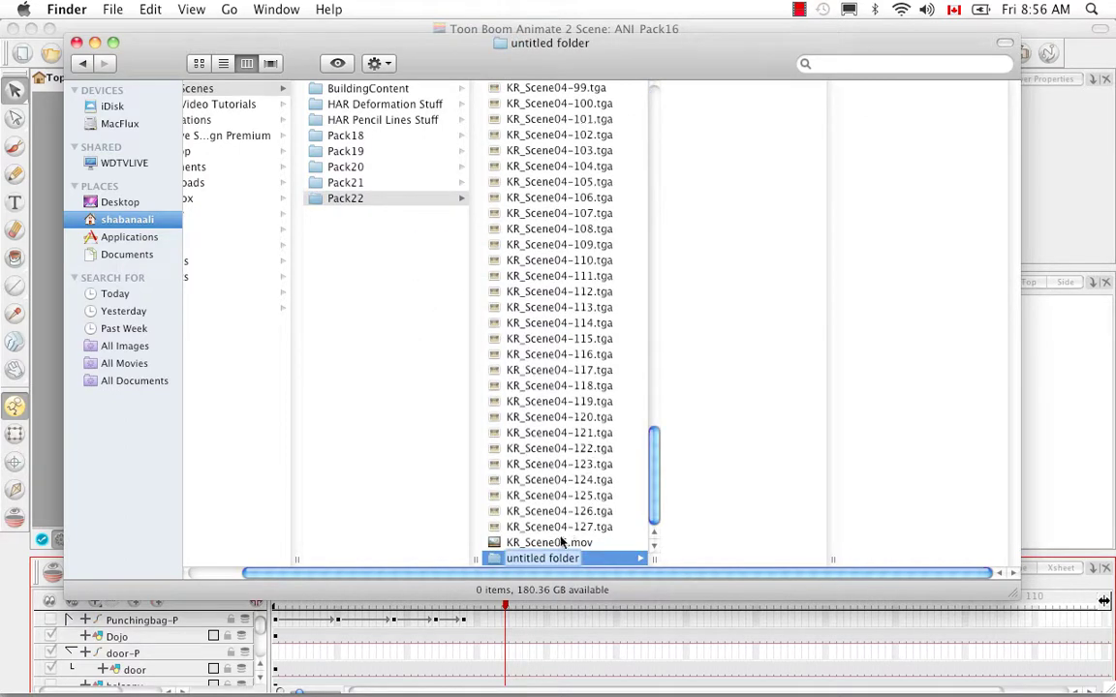
key(BackSpace)
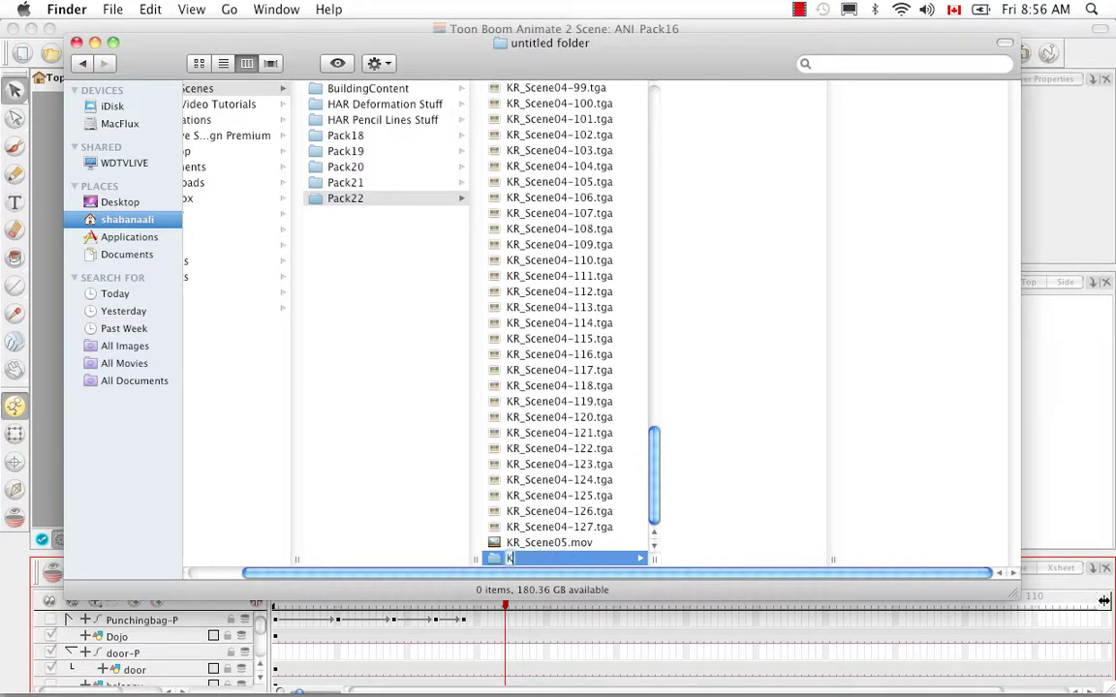
text(KR_Scene0)
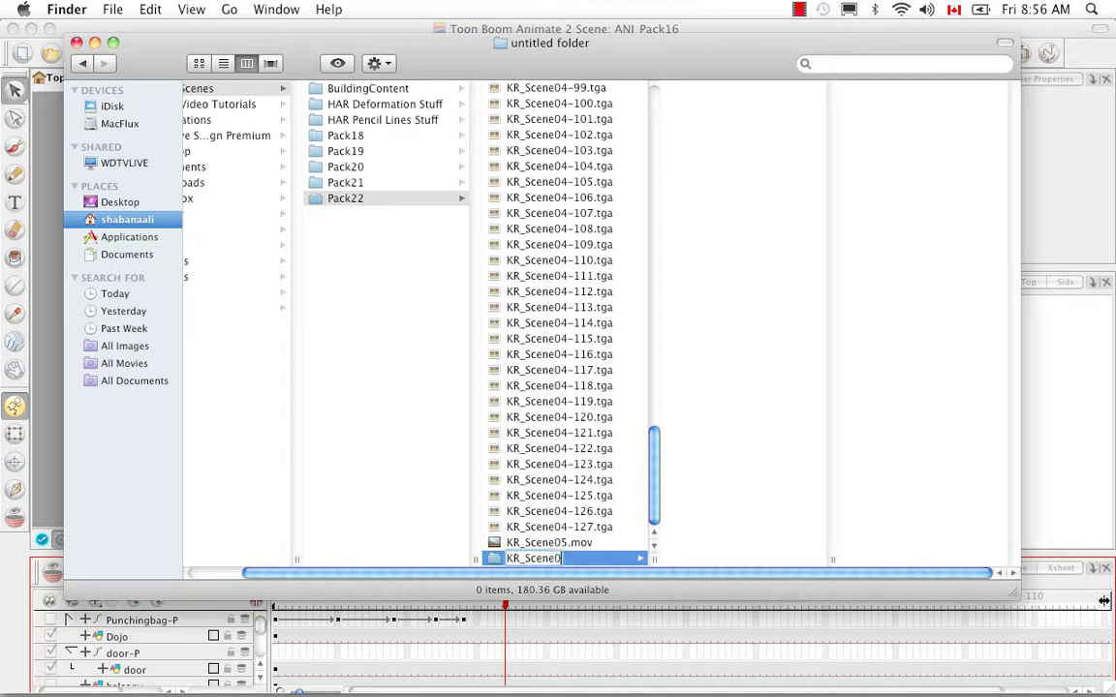
key(Return)
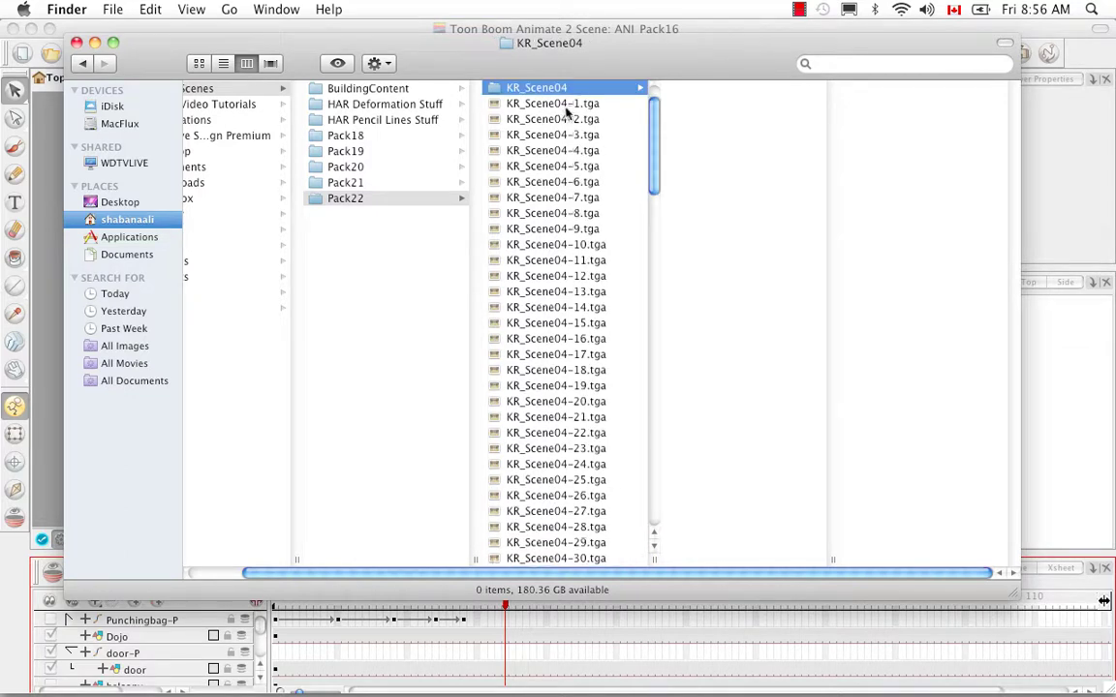
Move all KR_Scene04 TGA frames, from 1 to 127, into the KR_Scene04 folder
click(513, 102)
drag(654, 176, 634, 116)
shift+click(582, 548)
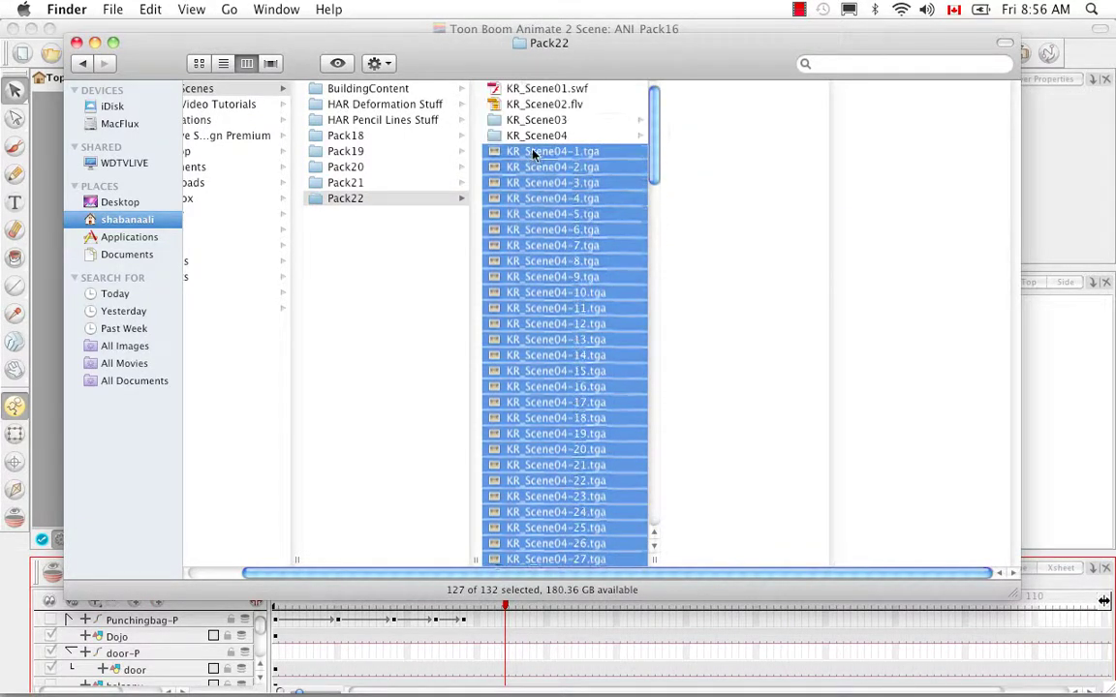
drag(535, 141, 538, 138)
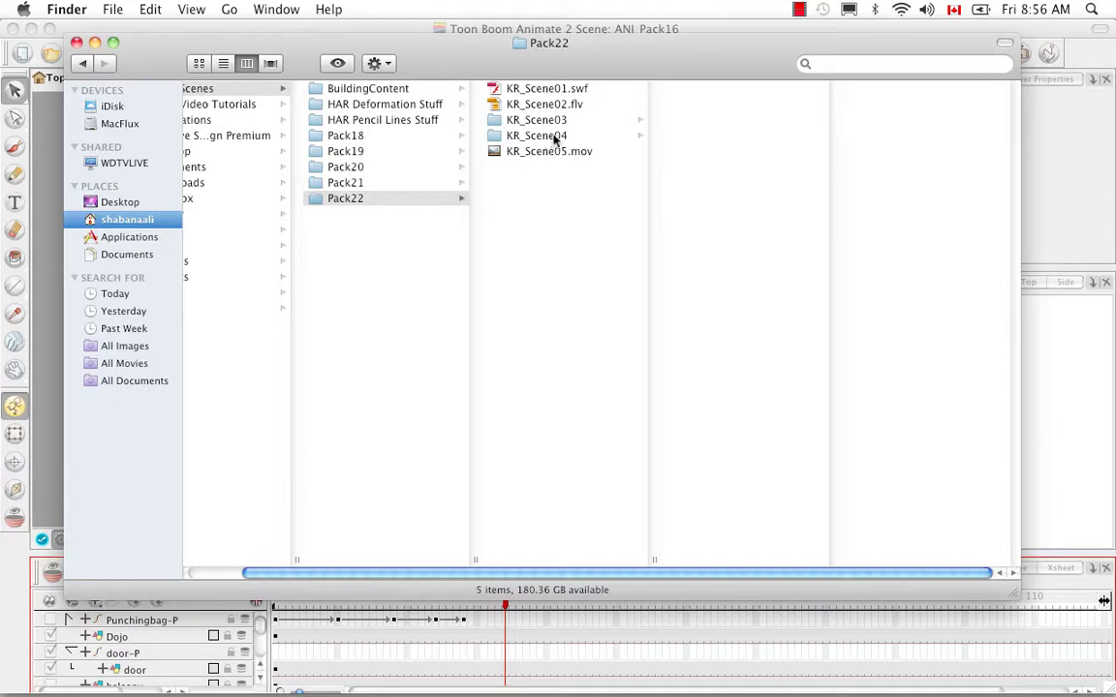
Open the KR_Scene04 folder, view KR_Scene04-1.tga in Preview, and close the image
click(546, 134)
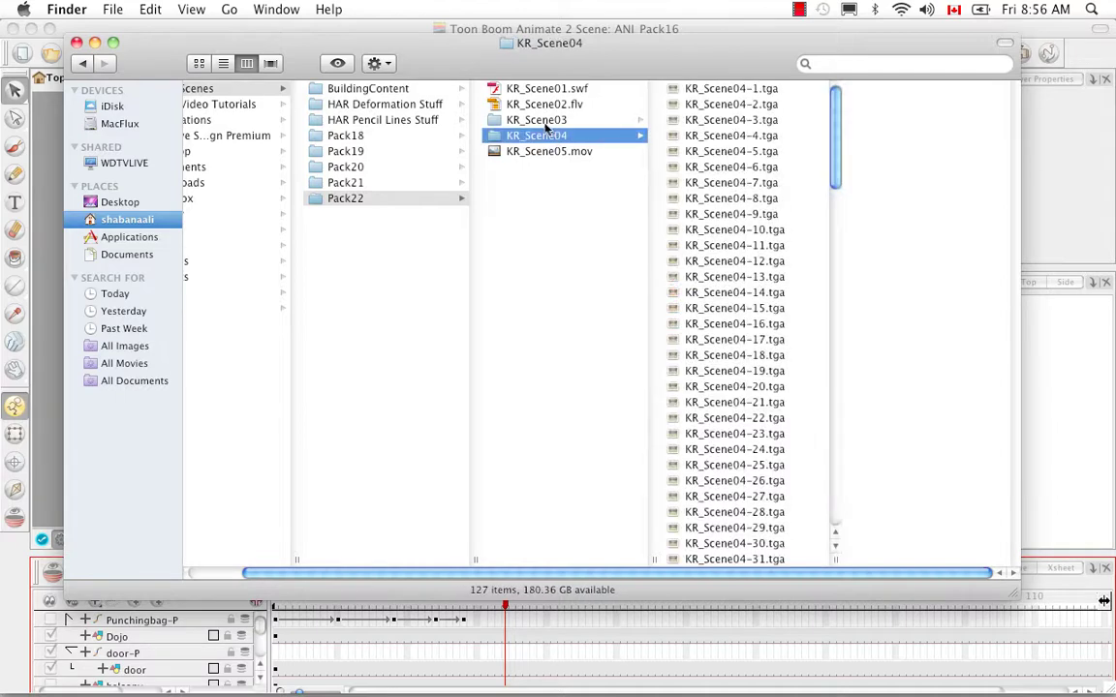
click(673, 90)
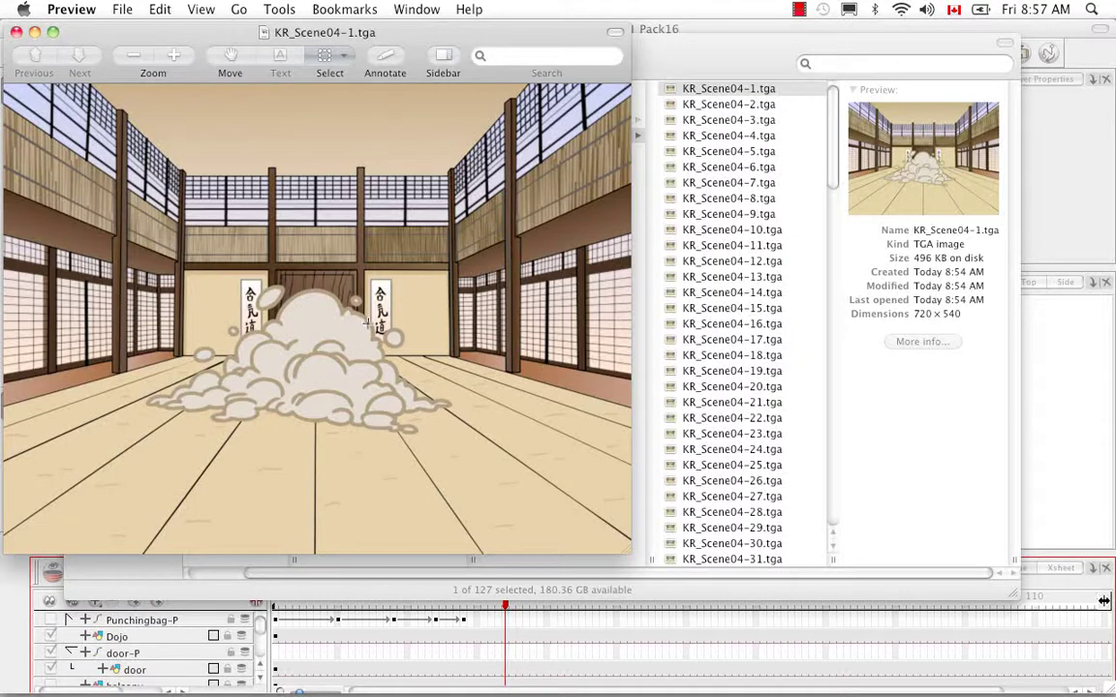
click(16, 32)
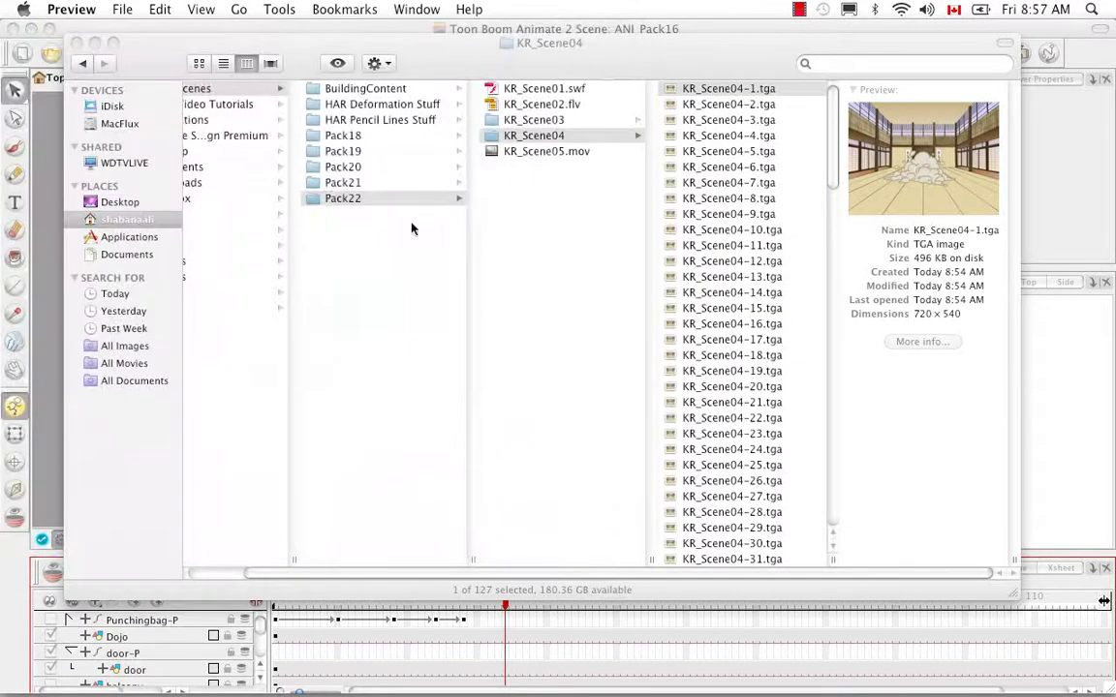
View the exported frames KR_Scene04-76.tga and KR_Scene04-82.tga in Preview, and close both images
drag(832, 189, 816, 362)
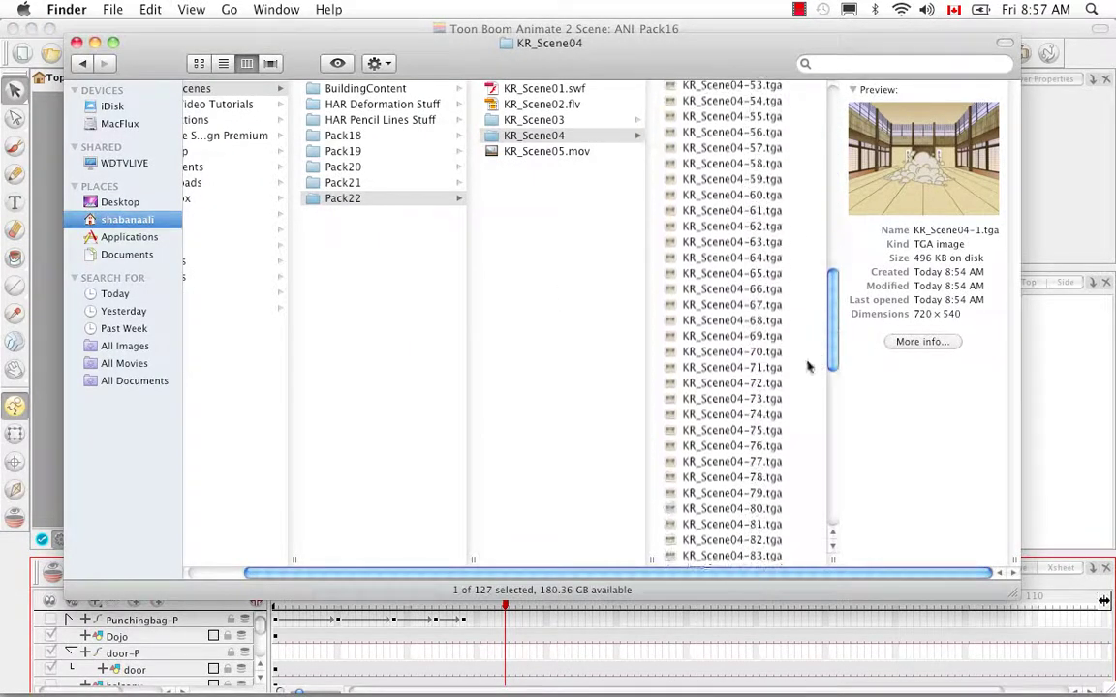
double_click(721, 452)
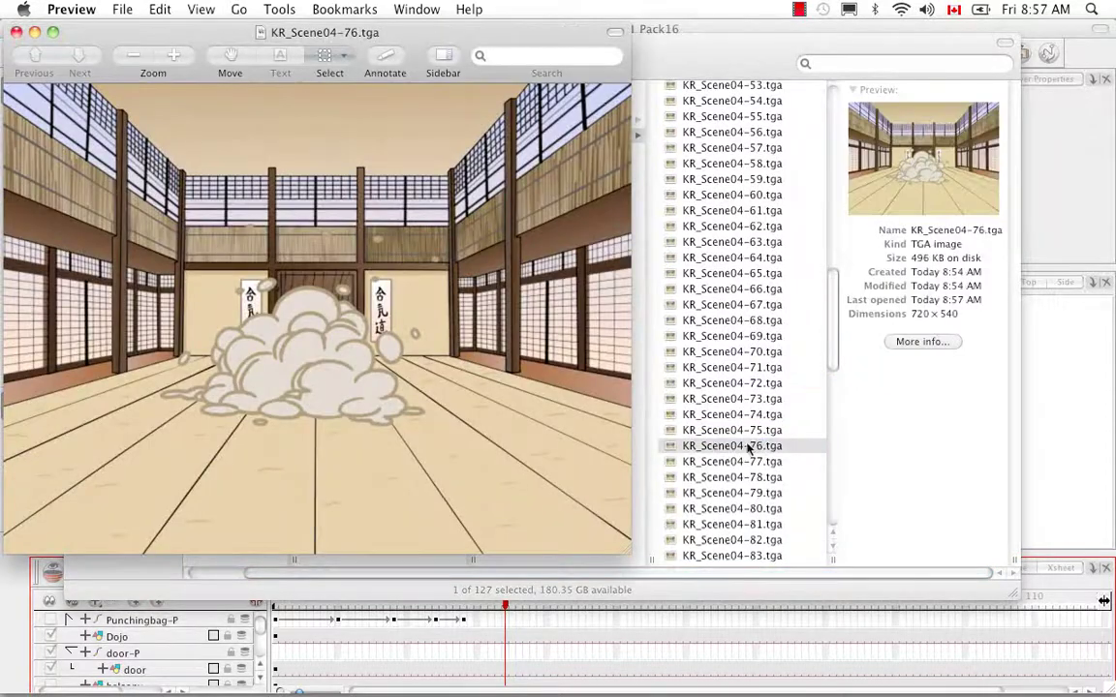
click(741, 482)
click(737, 494)
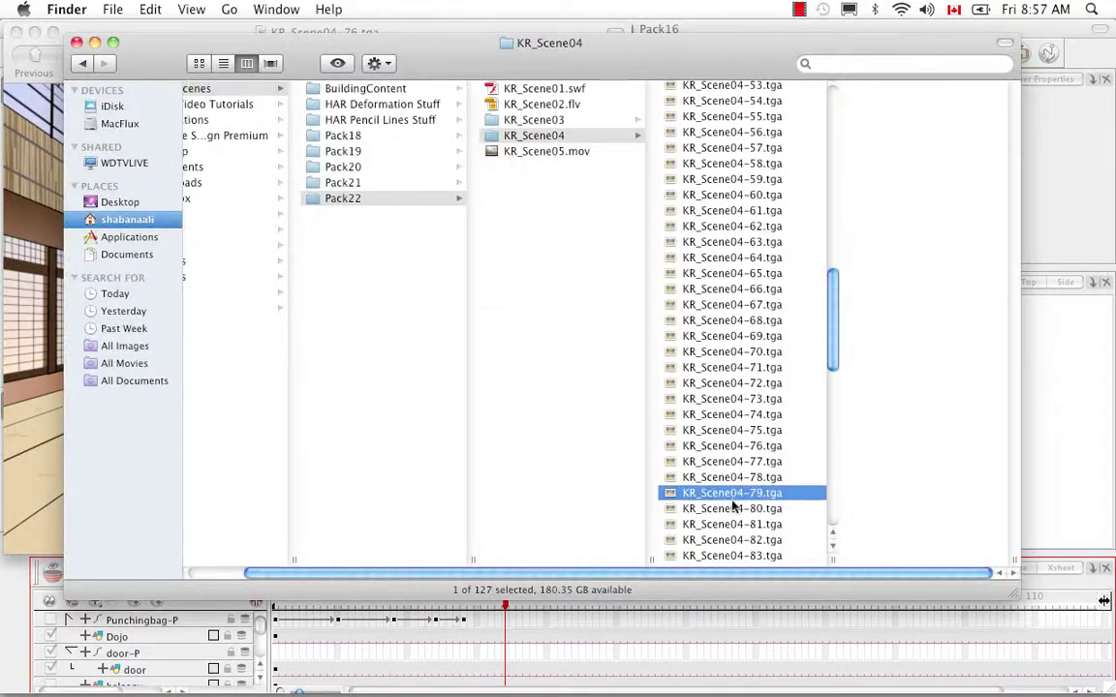
click(731, 509)
click(728, 527)
key(Down)
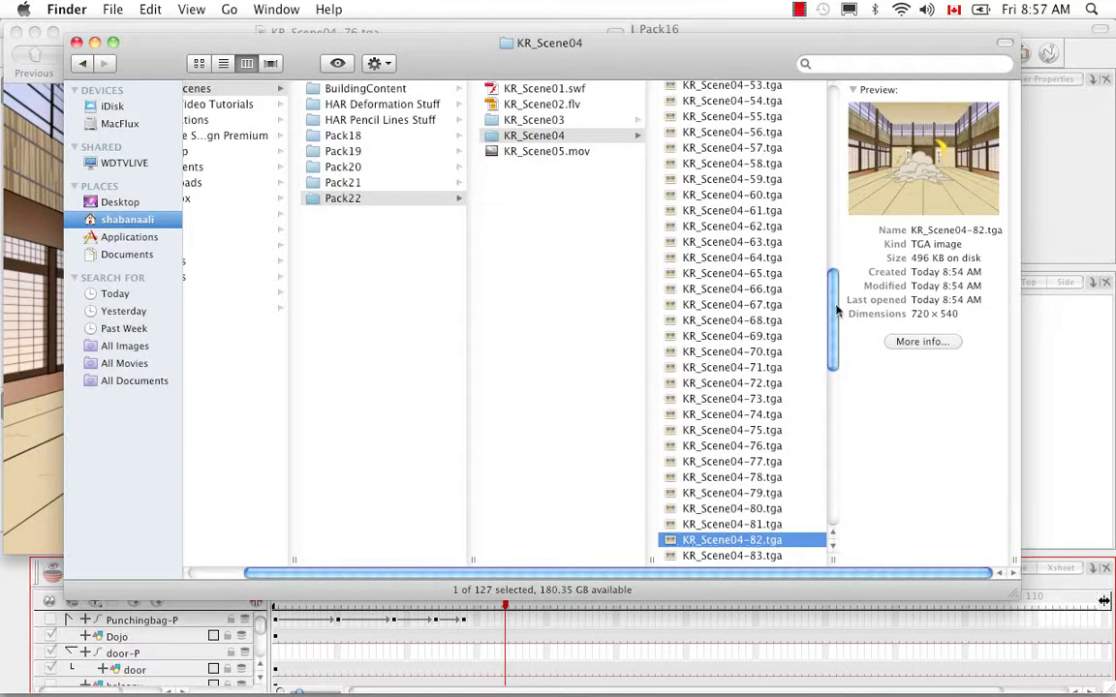
key(super+o)
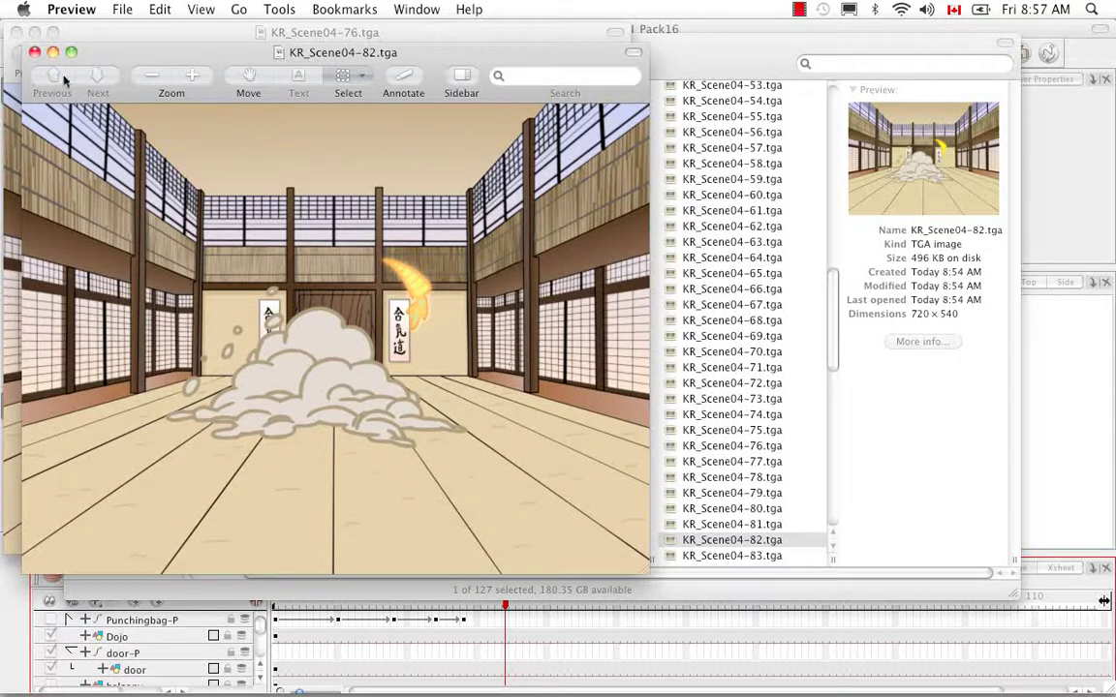
click(35, 51)
click(15, 36)
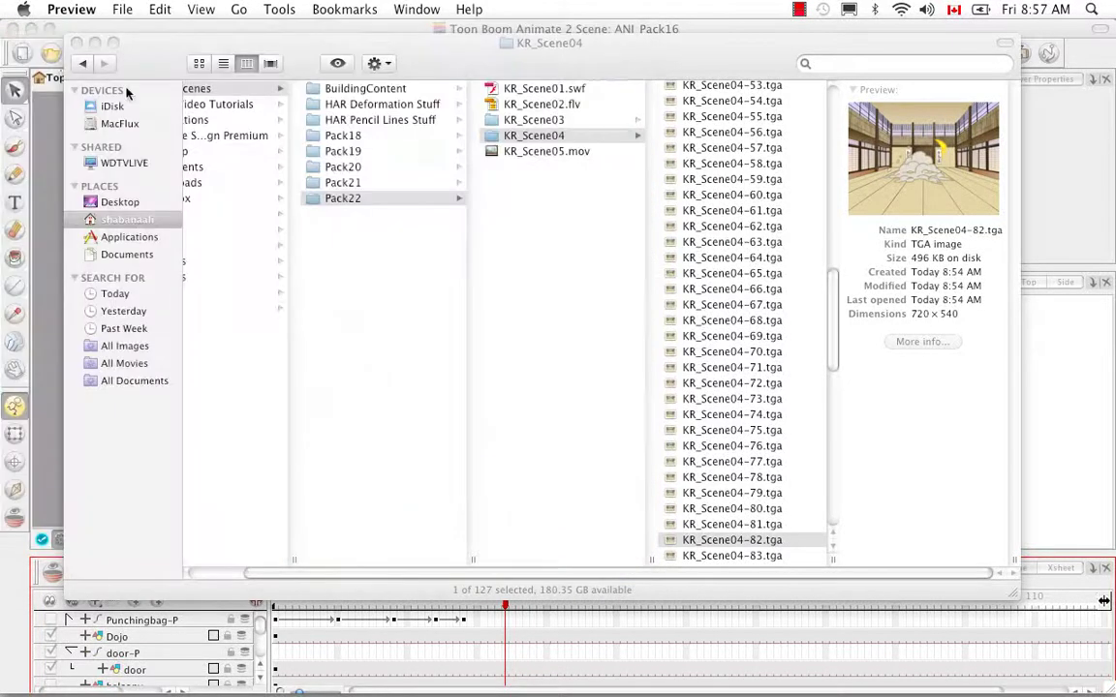
View KR_Scene03-09.png from the KR_Scene03 folder, and close the image and the Finder window
click(530, 123)
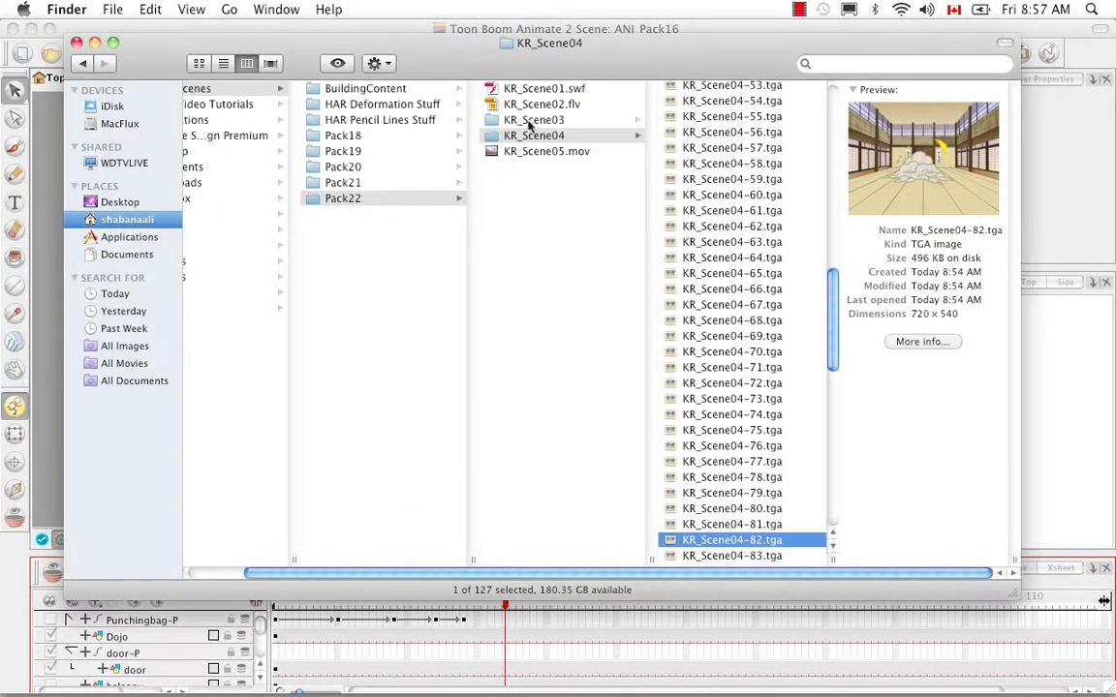
click(547, 123)
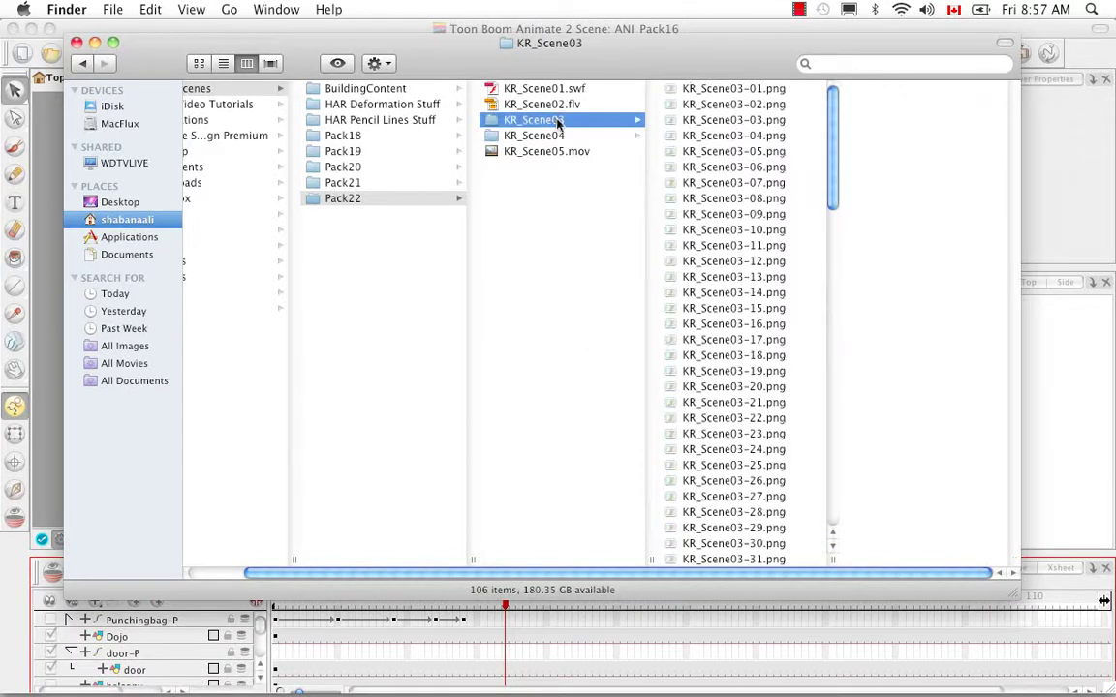
double_click(720, 217)
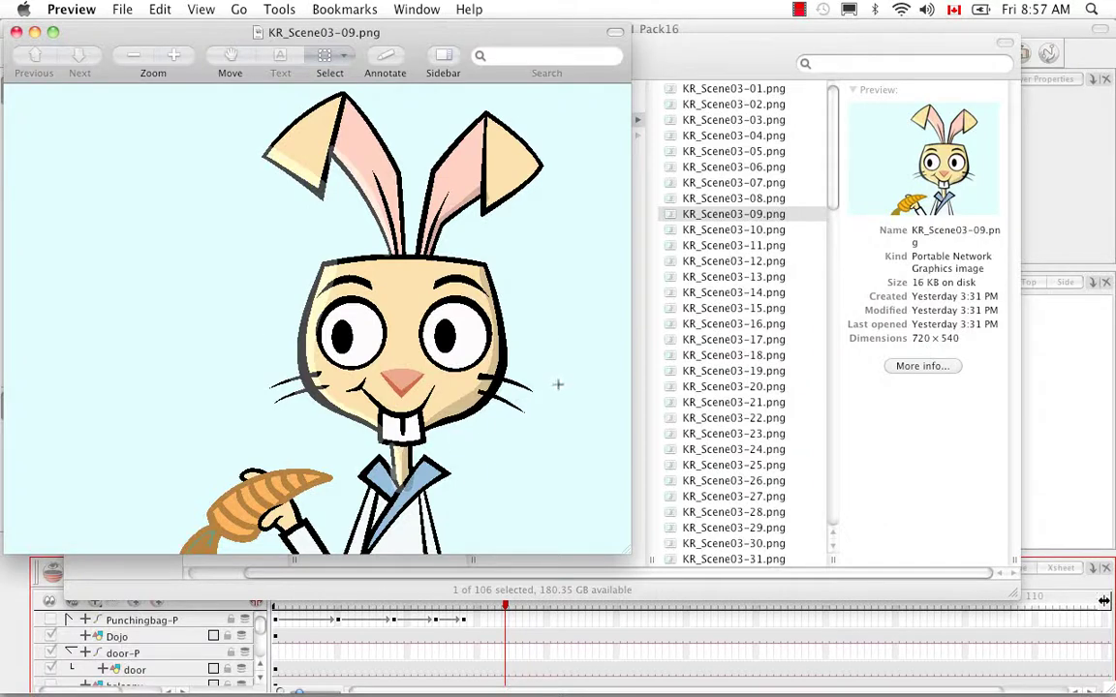
click(17, 31)
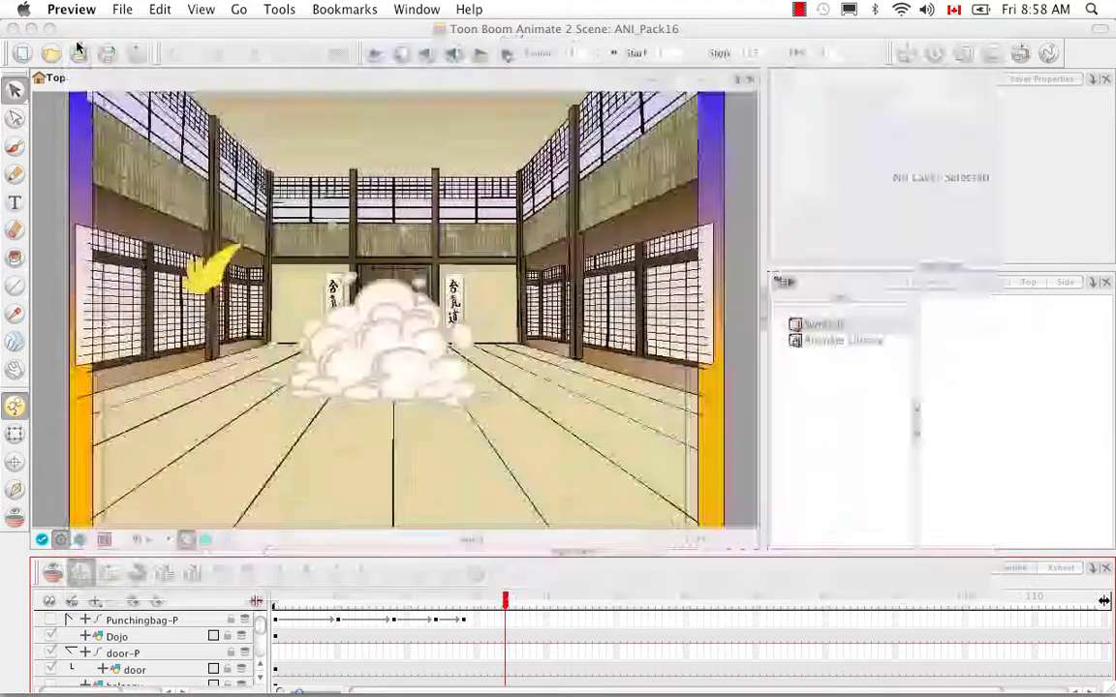
click(76, 42)
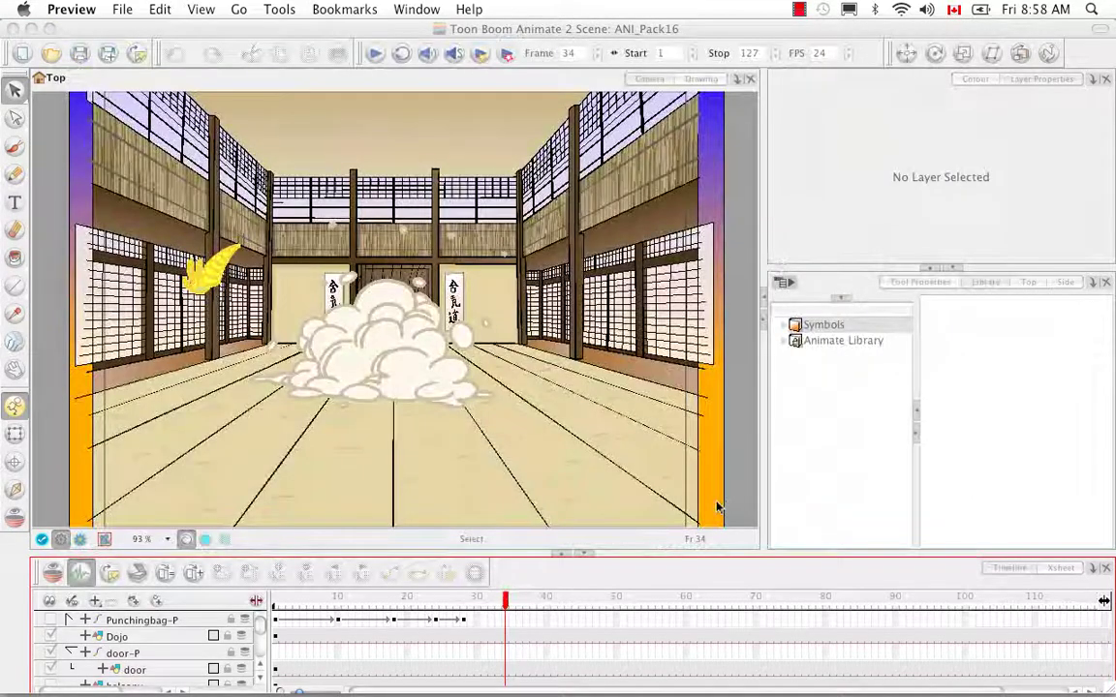